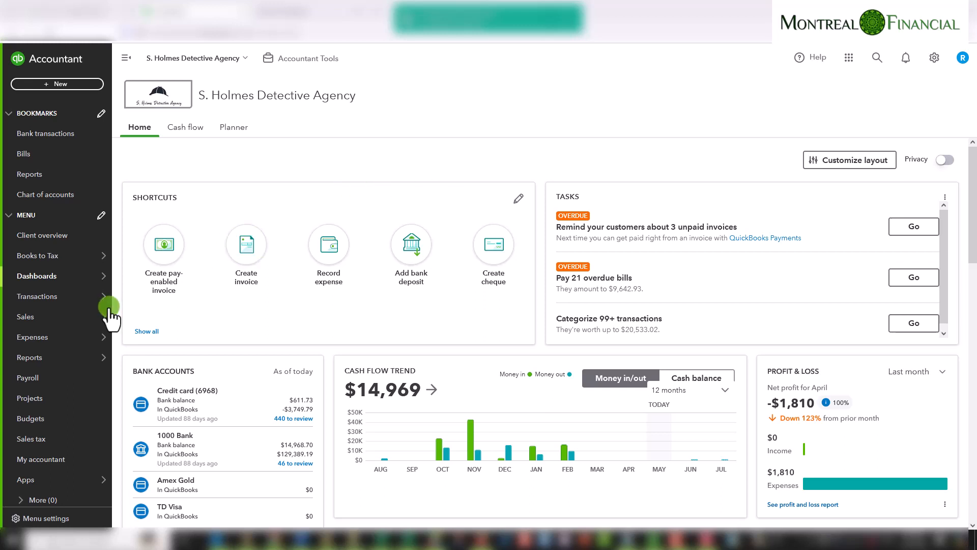
Open the Chart of accounts and scroll through the existing accounts and their tax settings
{"action": "mouse_move", "coordinate": [71, 298]}
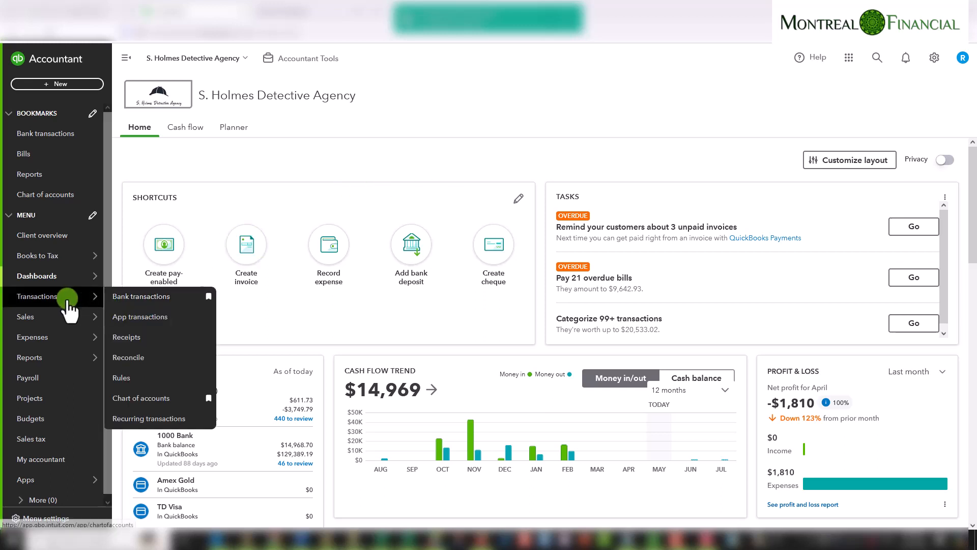
{"action": "left_click", "coordinate": [144, 400]}
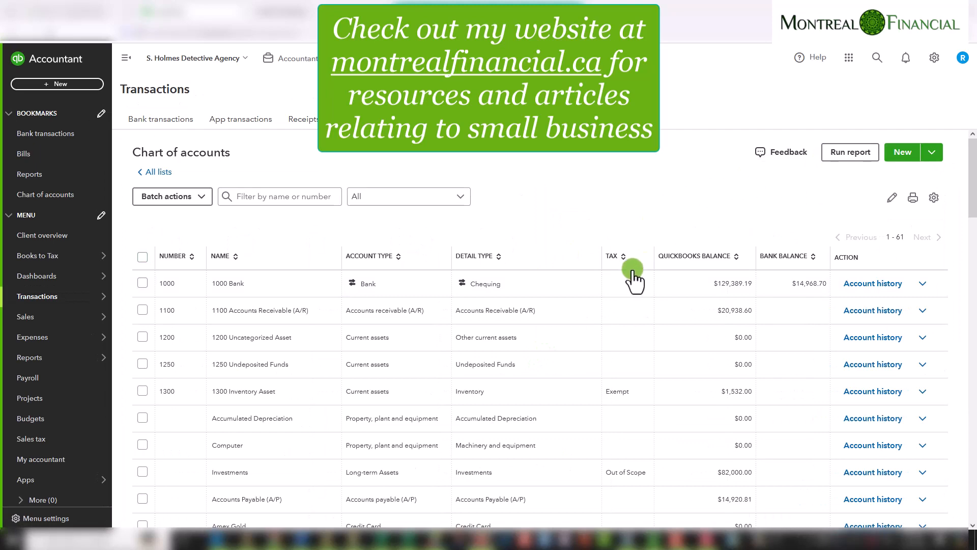
{"action": "scroll", "coordinate": [631, 271], "scroll_direction": "down", "scroll_amount": 10}
{"action": "scroll", "coordinate": [631, 271], "scroll_direction": "down", "scroll_amount": 15}
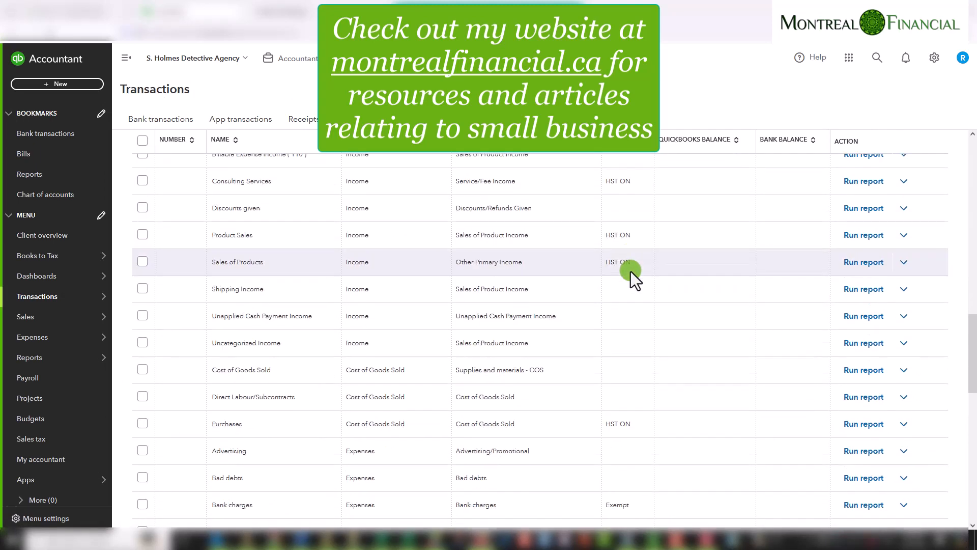
{"action": "scroll", "coordinate": [631, 271], "scroll_direction": "down", "scroll_amount": 3}
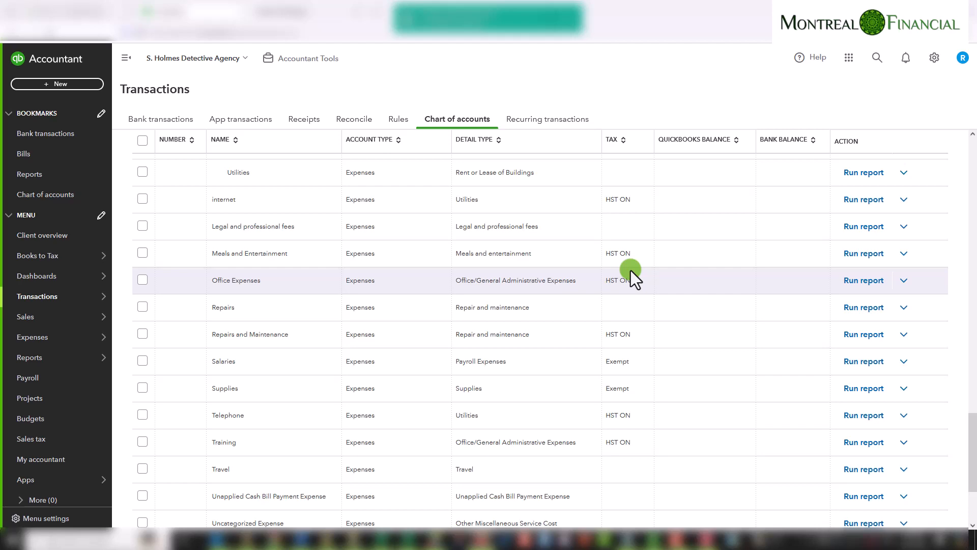
{"action": "scroll", "coordinate": [631, 271], "scroll_direction": "down", "scroll_amount": 2}
{"action": "scroll", "coordinate": [631, 270], "scroll_direction": "up", "scroll_amount": 4}
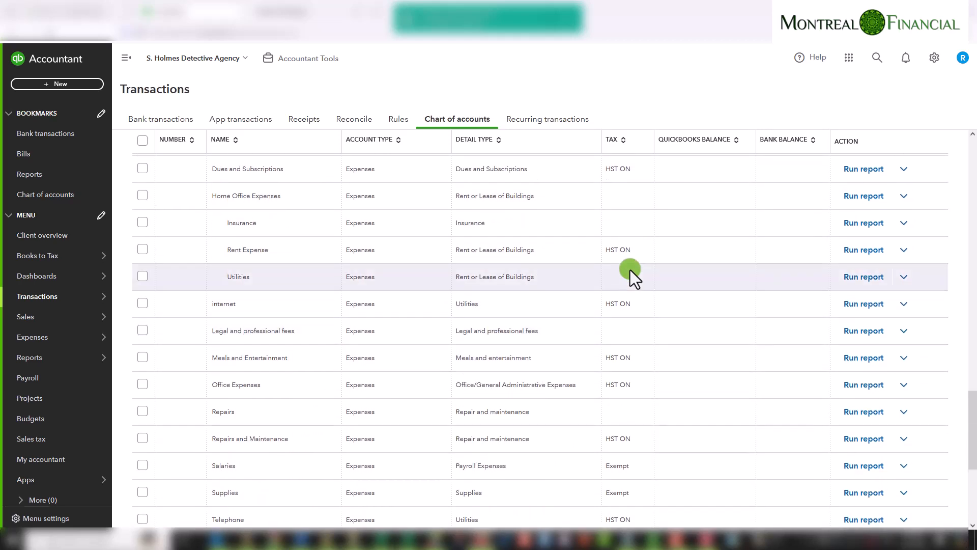
{"action": "scroll", "coordinate": [630, 270], "scroll_direction": "up", "scroll_amount": 20}
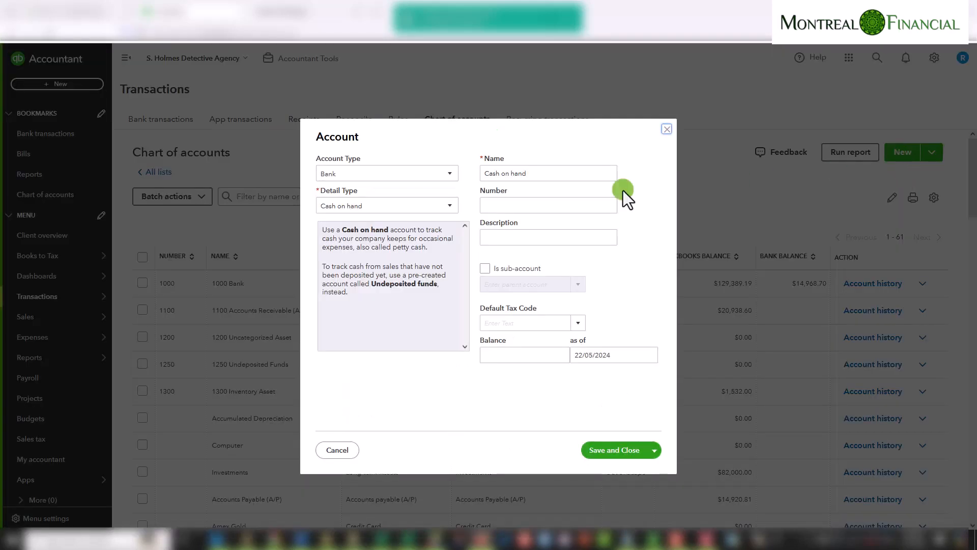
In the new Account form, set the account type to Expenses
{"action": "left_click", "coordinate": [429, 174]}
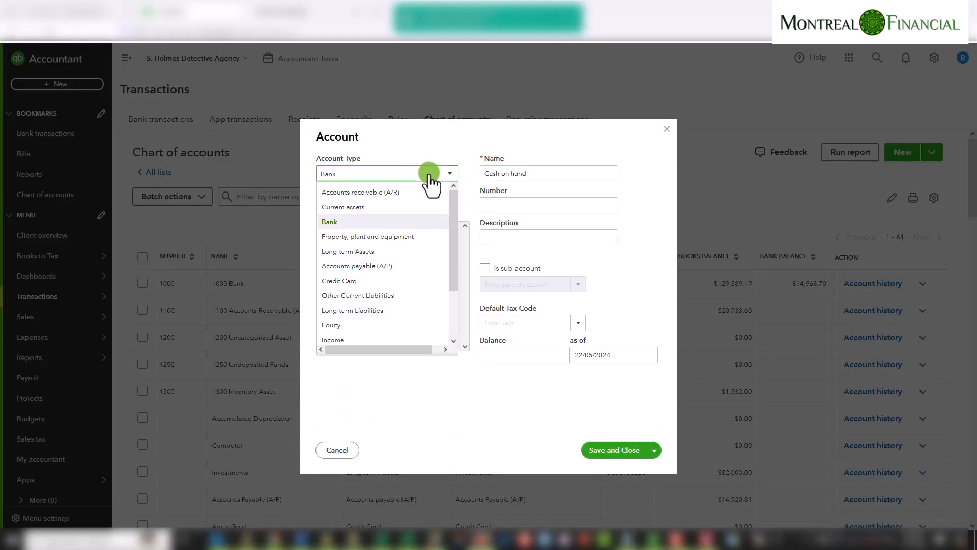
{"action": "scroll", "coordinate": [403, 299], "scroll_direction": "down", "scroll_amount": 1}
{"action": "left_click", "coordinate": [363, 322]}
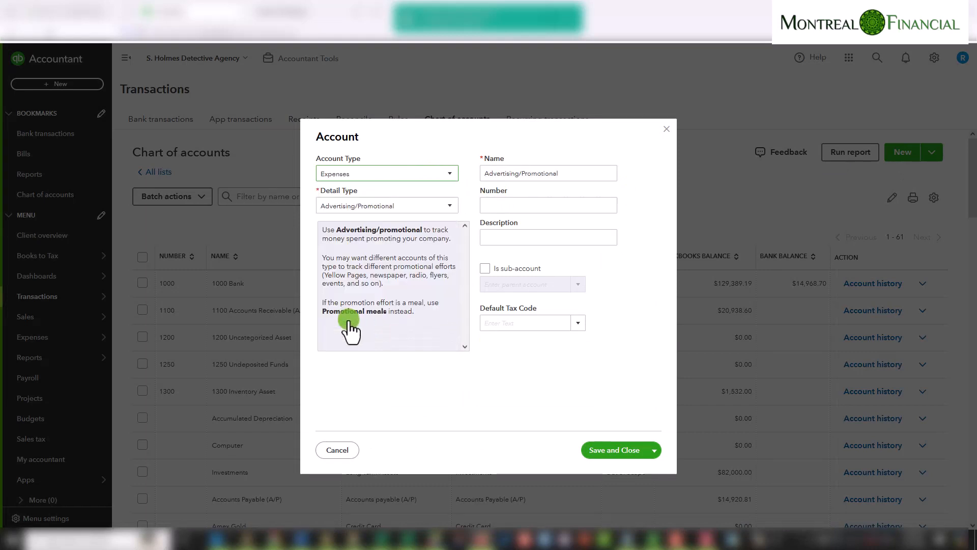
Browse the detail type options and set the detail type to Auto
{"action": "left_click", "coordinate": [406, 208]}
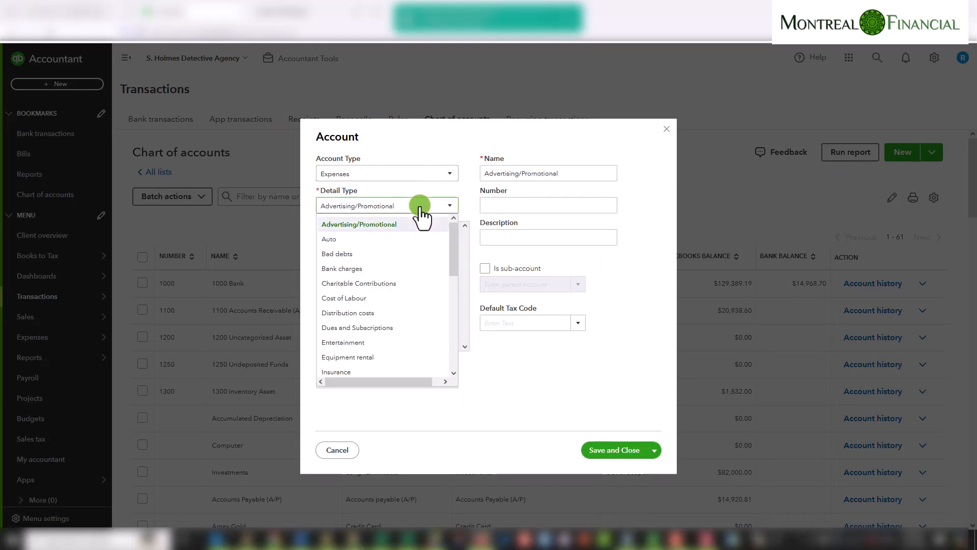
{"action": "scroll", "coordinate": [410, 320], "scroll_direction": "down", "scroll_amount": 1}
{"action": "scroll", "coordinate": [410, 318], "scroll_direction": "down", "scroll_amount": 4}
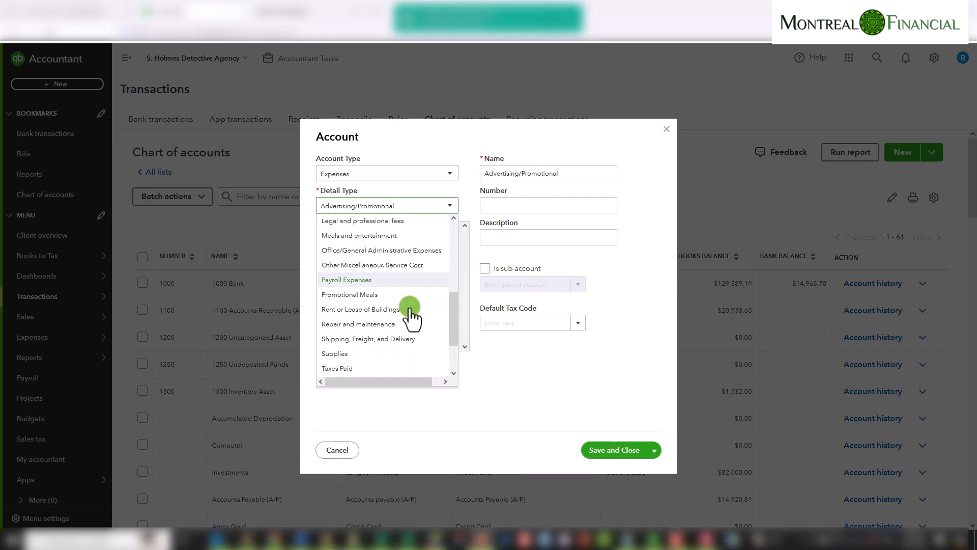
{"action": "scroll", "coordinate": [409, 317], "scroll_direction": "down", "scroll_amount": 1}
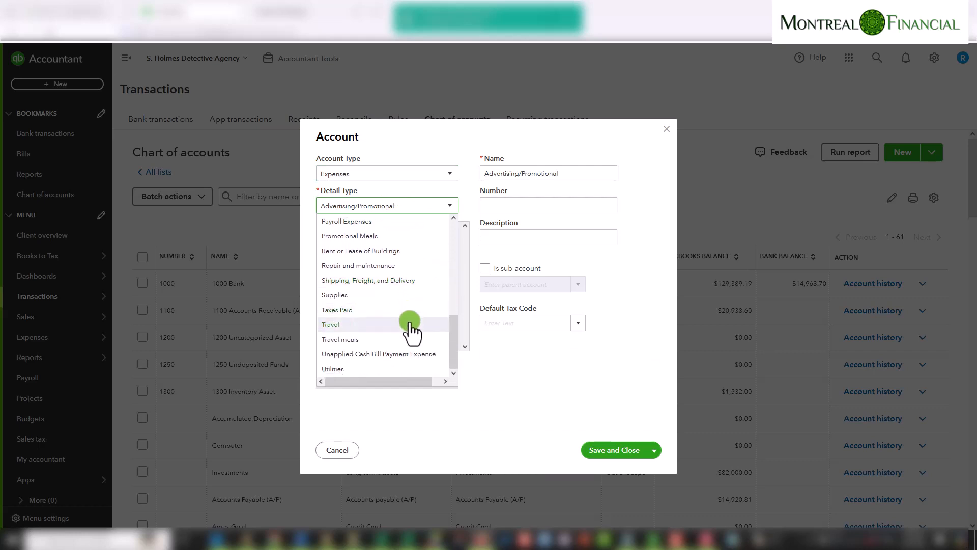
{"action": "scroll", "coordinate": [409, 331], "scroll_direction": "up", "scroll_amount": 5}
{"action": "scroll", "coordinate": [411, 328], "scroll_direction": "up", "scroll_amount": 2}
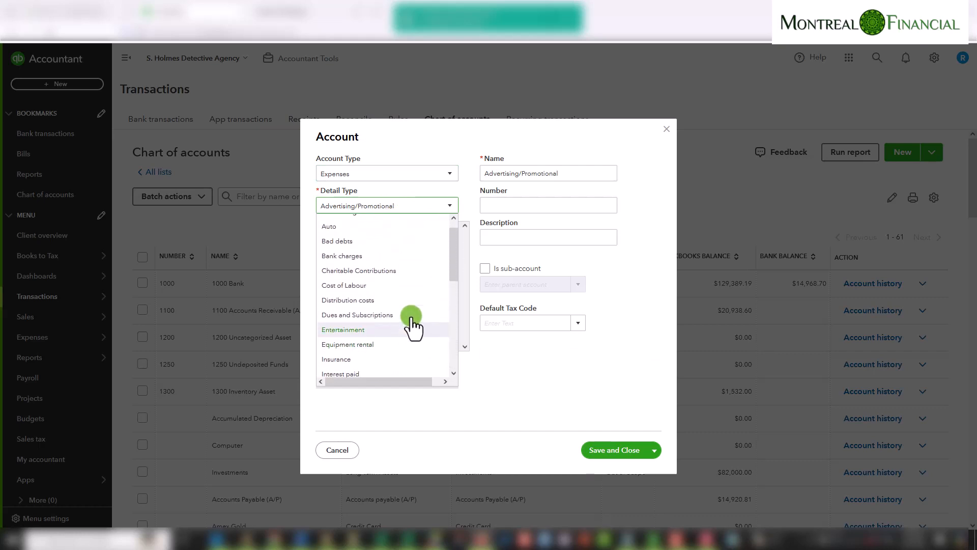
{"action": "left_click", "coordinate": [375, 243]}
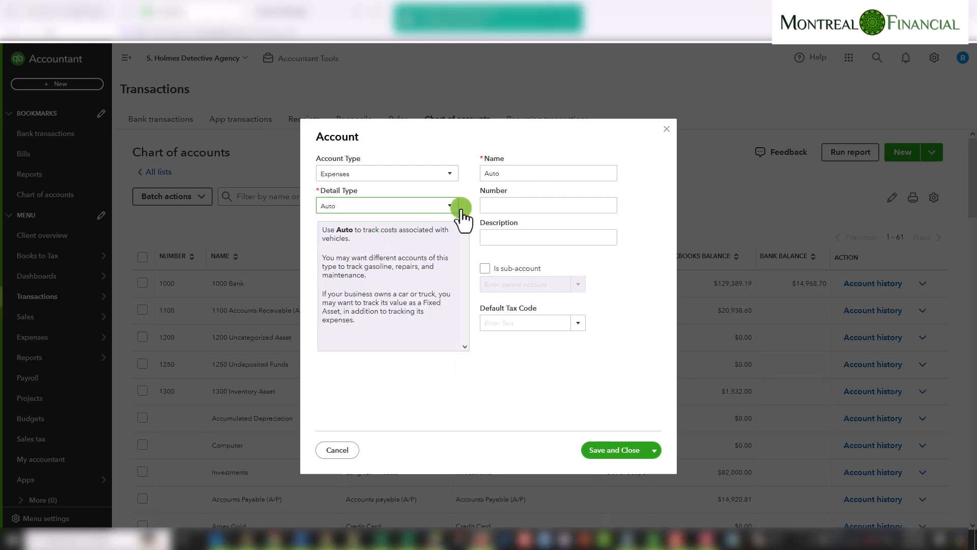
Name the account Car Expenses and save it with Save and New
{"action": "left_click_drag", "start_coordinate": [520, 173], "coordinate": [460, 168]}
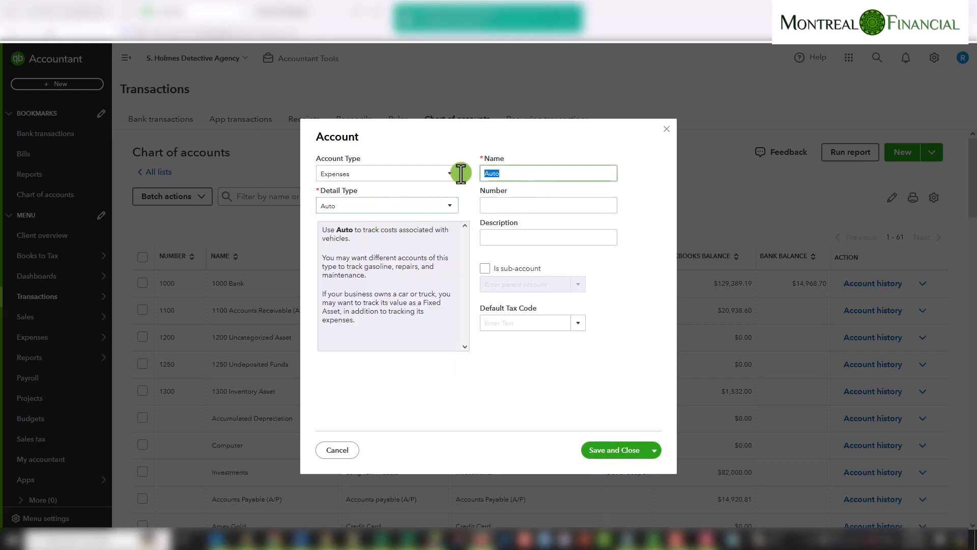
{"action": "type", "text": "CAr"}
{"action": "key", "text": "BackSpace"}
{"action": "type", "text": "ar Expenses"}
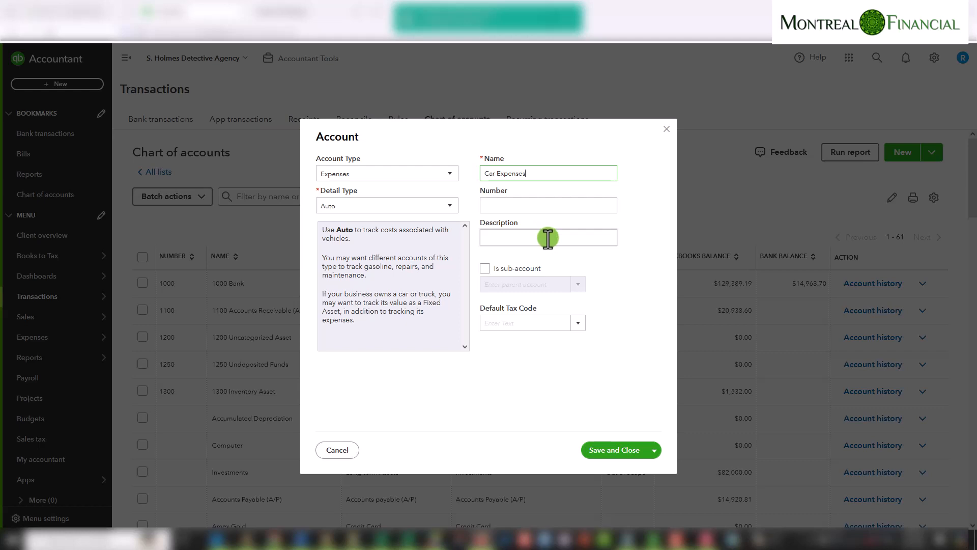
{"action": "left_click", "coordinate": [654, 452]}
{"action": "left_click", "coordinate": [617, 466]}
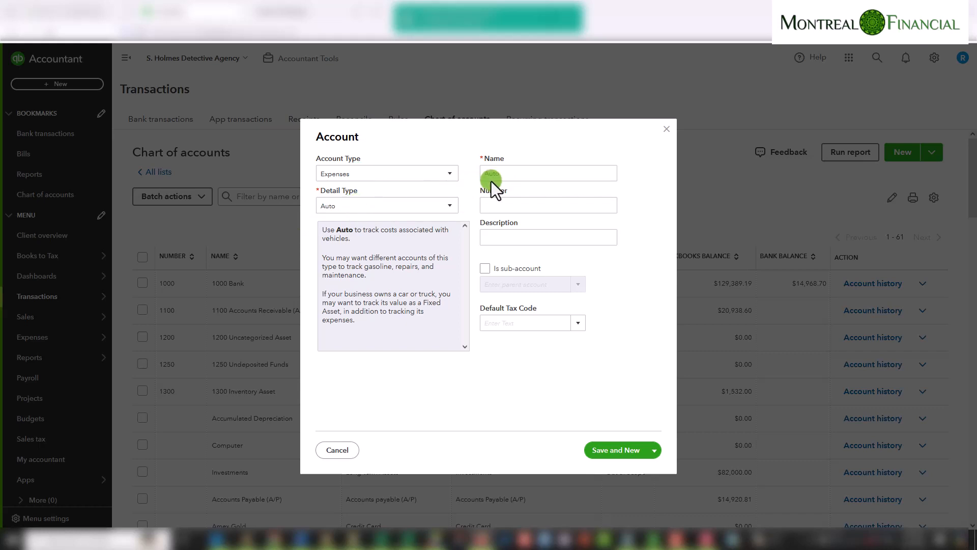
Name the next account Gas and make it a sub-account of Car Expenses
{"action": "left_click", "coordinate": [503, 174]}
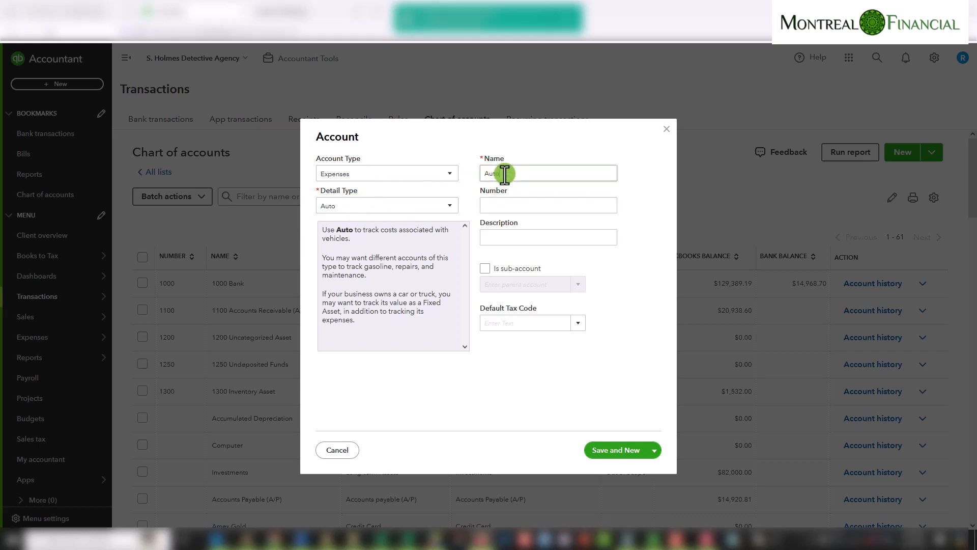
{"action": "left_click_drag", "start_coordinate": [503, 174], "coordinate": [471, 176]}
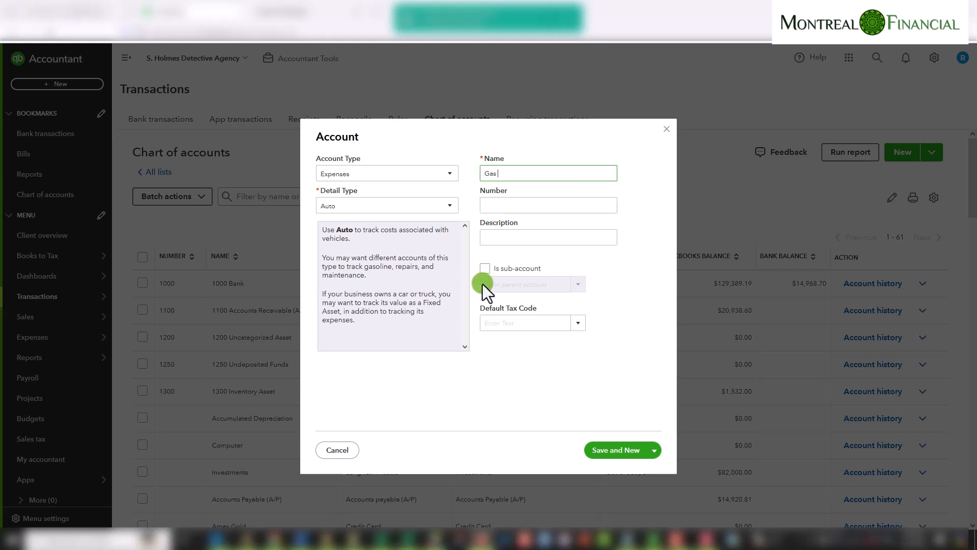
{"action": "left_click", "coordinate": [484, 268]}
{"action": "type", "text": "aut"}
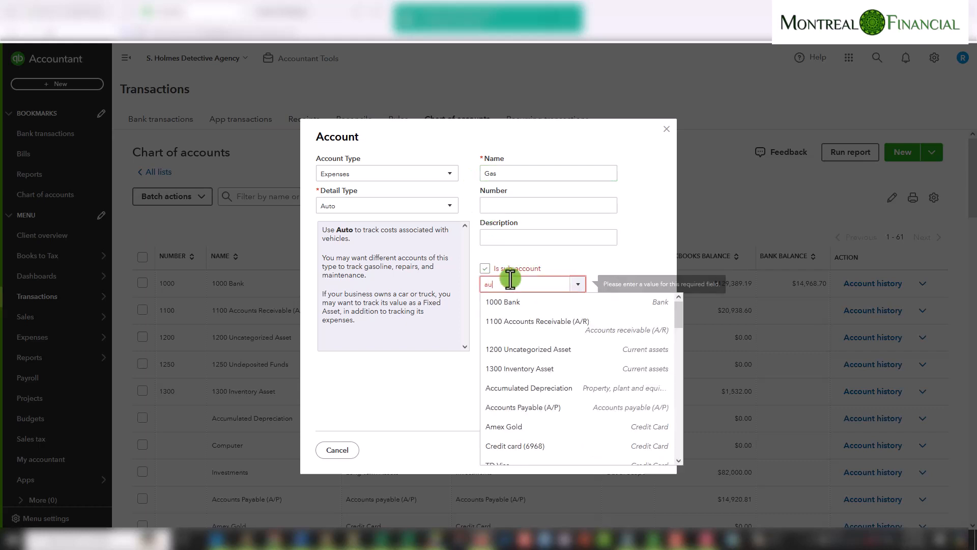
{"action": "key", "text": "BackSpace"}
{"action": "key", "text": "BackSpace"}
{"action": "key", "text": "BackSpace"}
{"action": "type", "text": "car"}
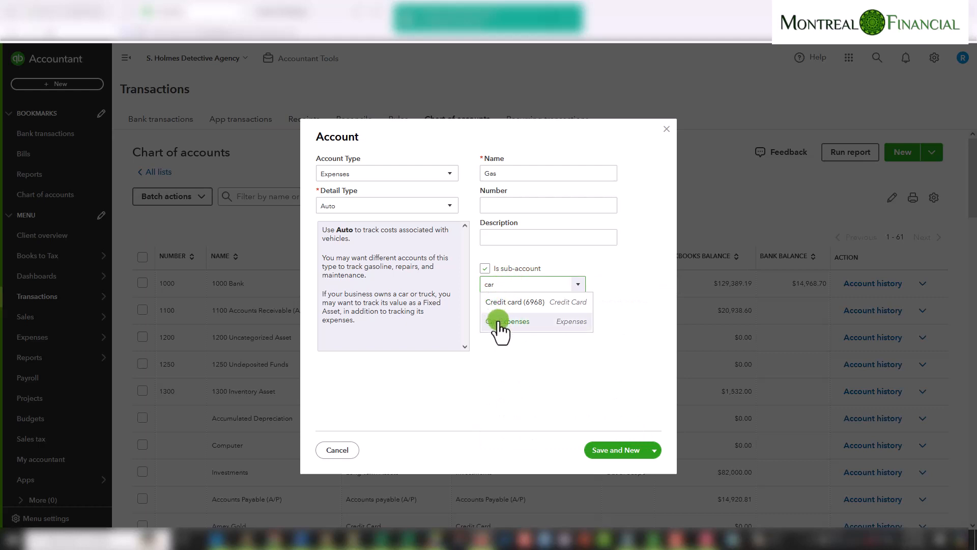
{"action": "left_click", "coordinate": [499, 322]}
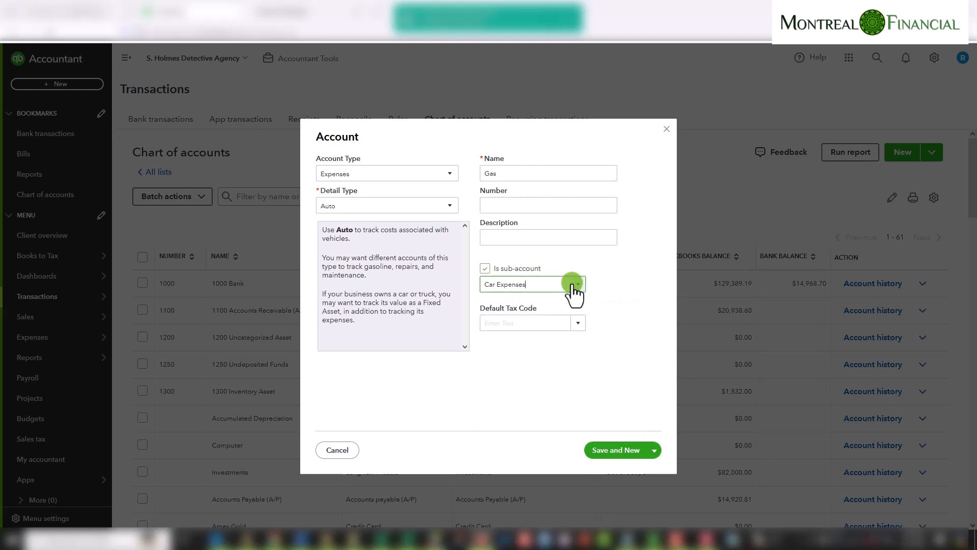
Set the Gas account's default tax code to HST ON and save it with Save and New
{"action": "left_click", "coordinate": [613, 450]}
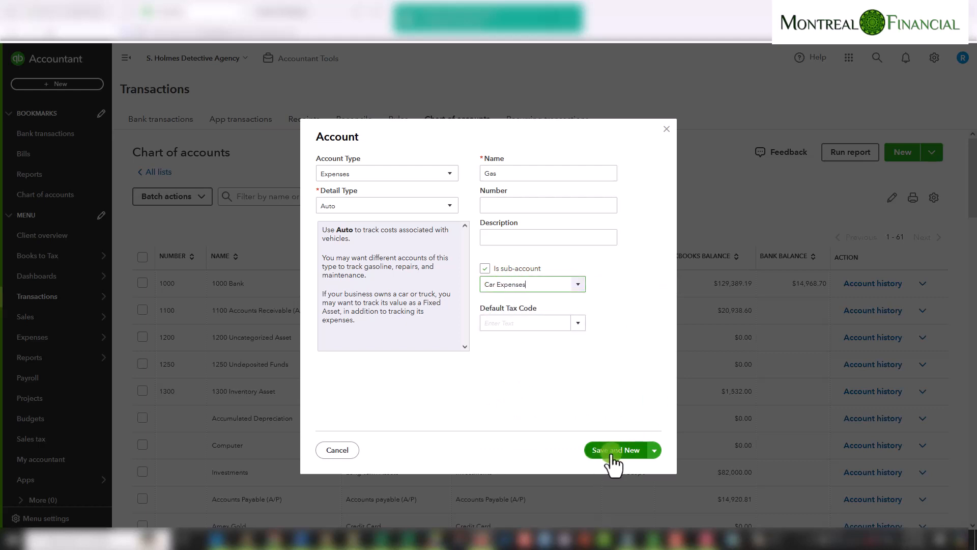
{"action": "left_click", "coordinate": [579, 325]}
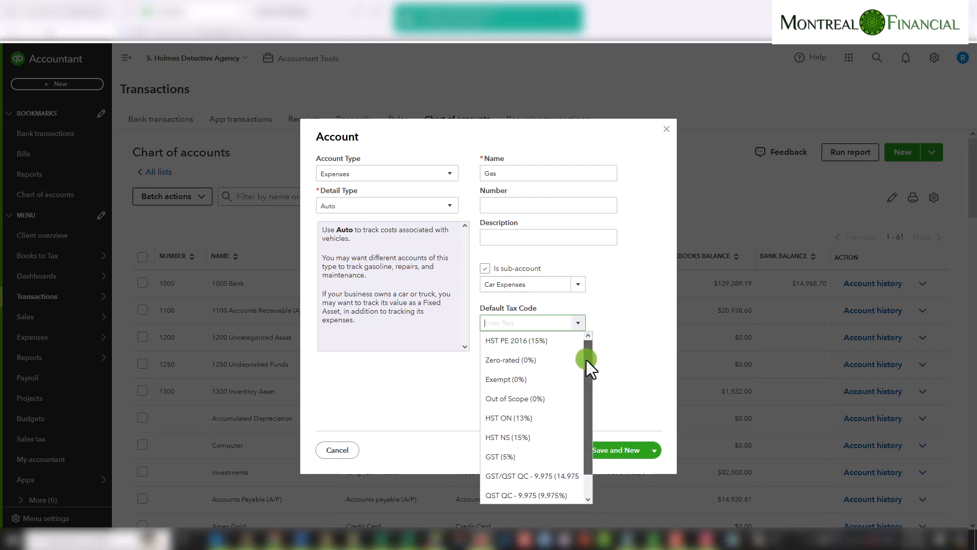
{"action": "left_click_drag", "start_coordinate": [587, 359], "coordinate": [588, 367]}
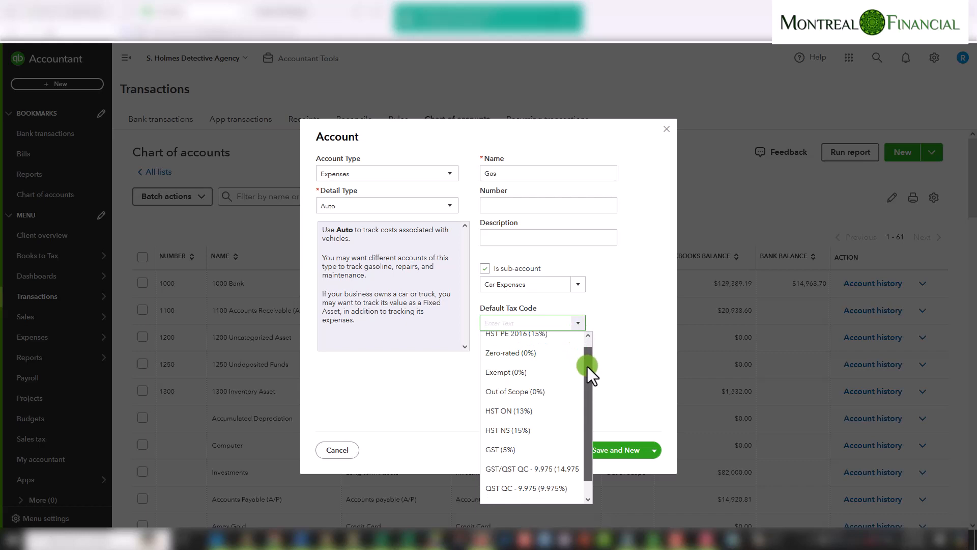
{"action": "left_click", "coordinate": [510, 412]}
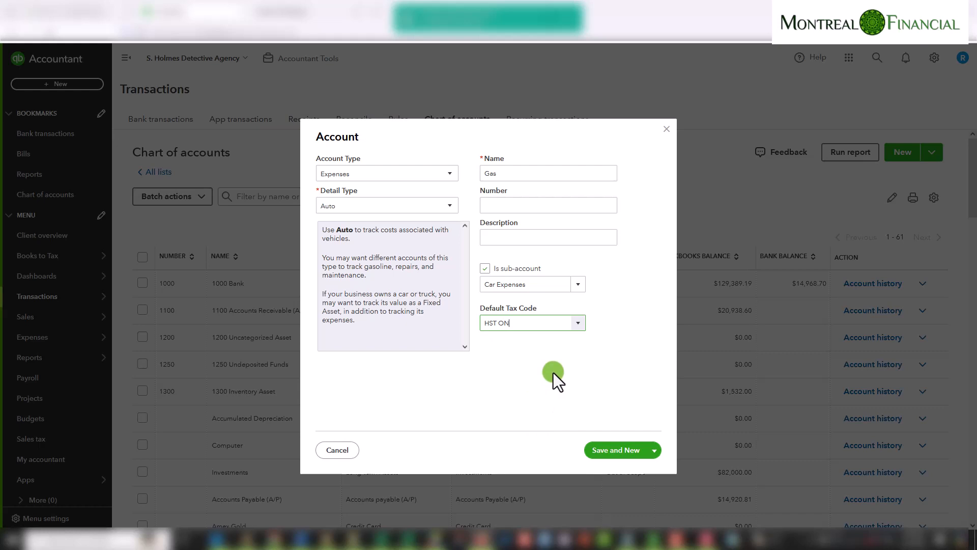
{"action": "left_click", "coordinate": [618, 450]}
Name the next account Insurance and make it a sub-account of Car Expenses
{"action": "left_click", "coordinate": [517, 175]}
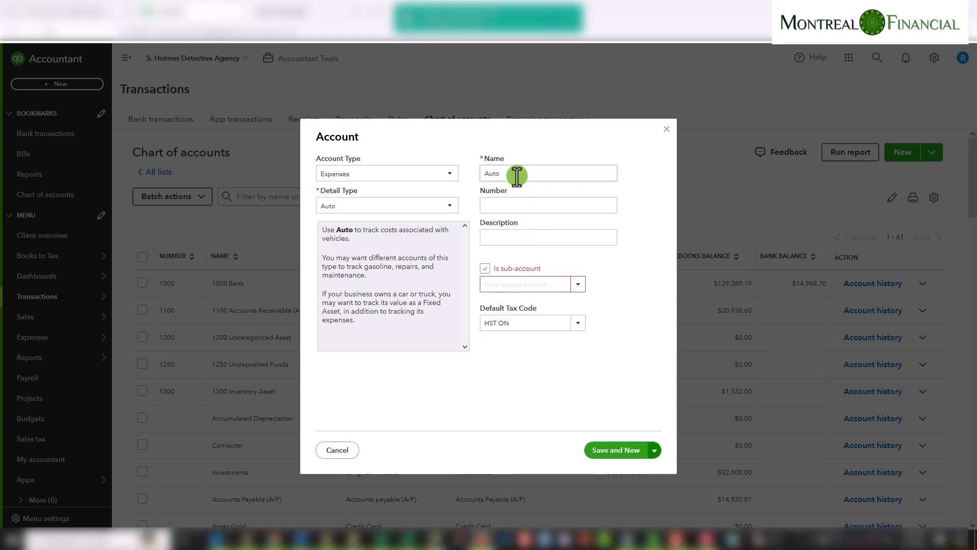
{"action": "double_click", "coordinate": [517, 175]}
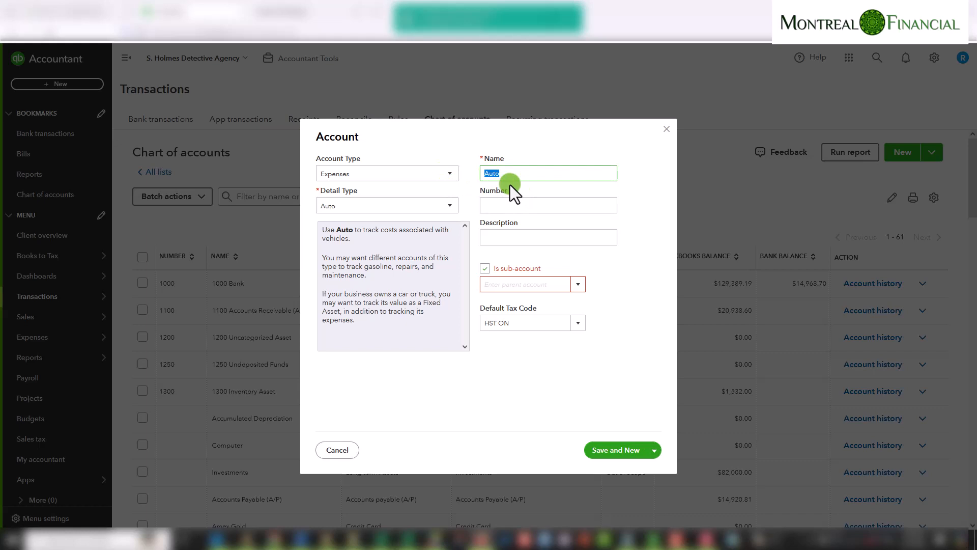
{"action": "type", "text": "Insurance"}
{"action": "left_click", "coordinate": [535, 284]}
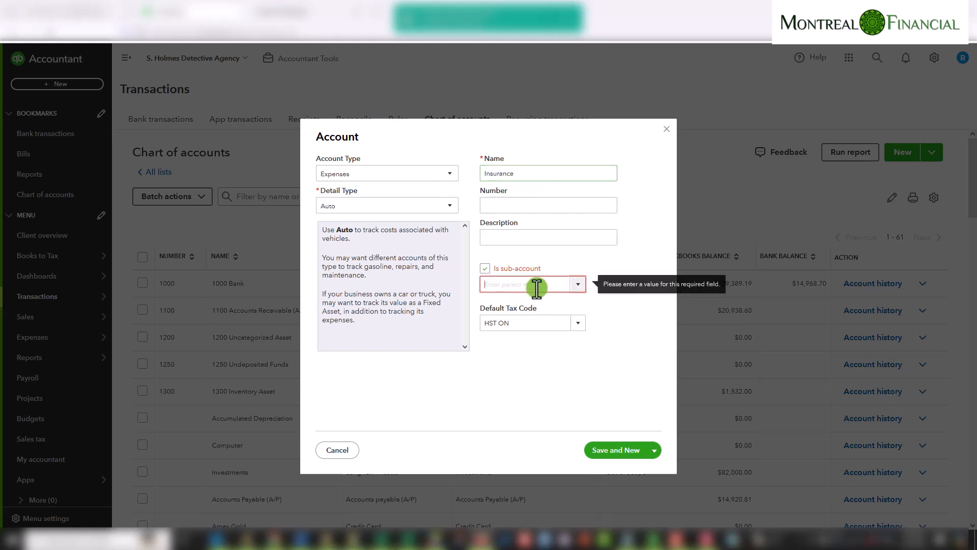
{"action": "type", "text": "car"}
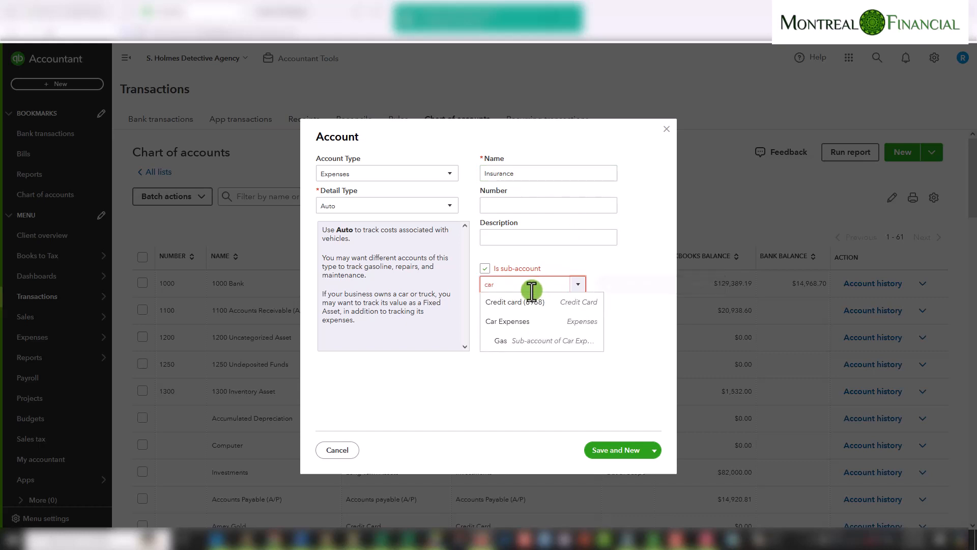
{"action": "left_click", "coordinate": [514, 323]}
Set the Insurance account's default tax code to Exempt and save it with Save and New
{"action": "left_click", "coordinate": [517, 322]}
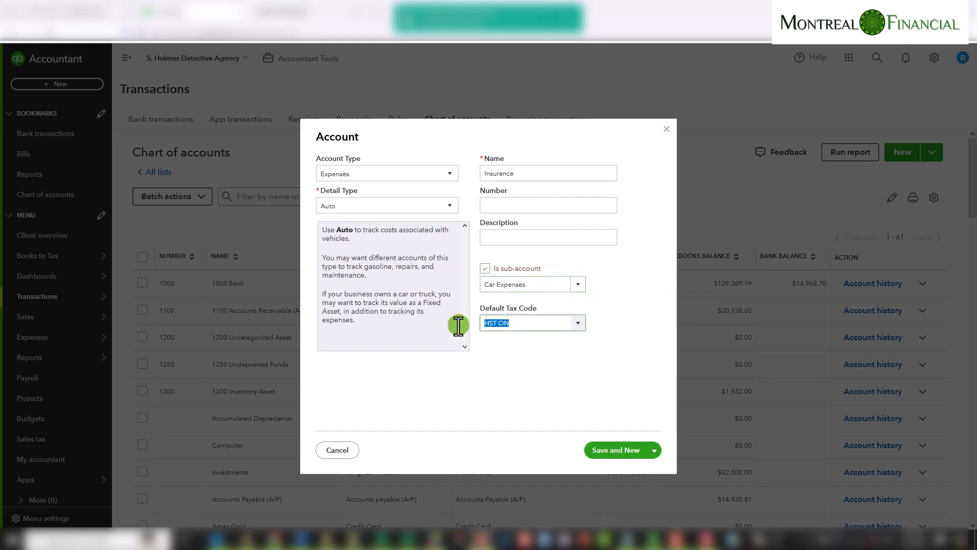
{"action": "left_click", "coordinate": [577, 324]}
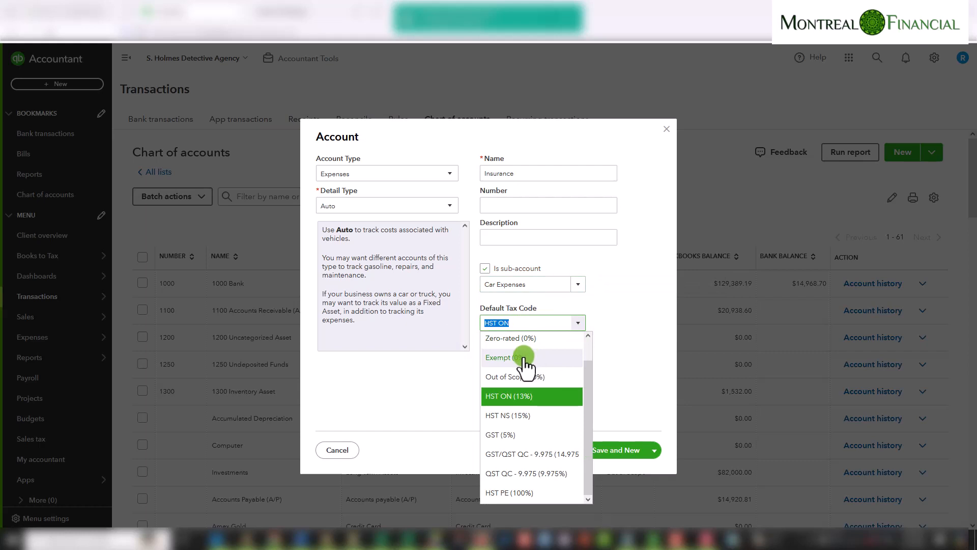
{"action": "left_click", "coordinate": [524, 357]}
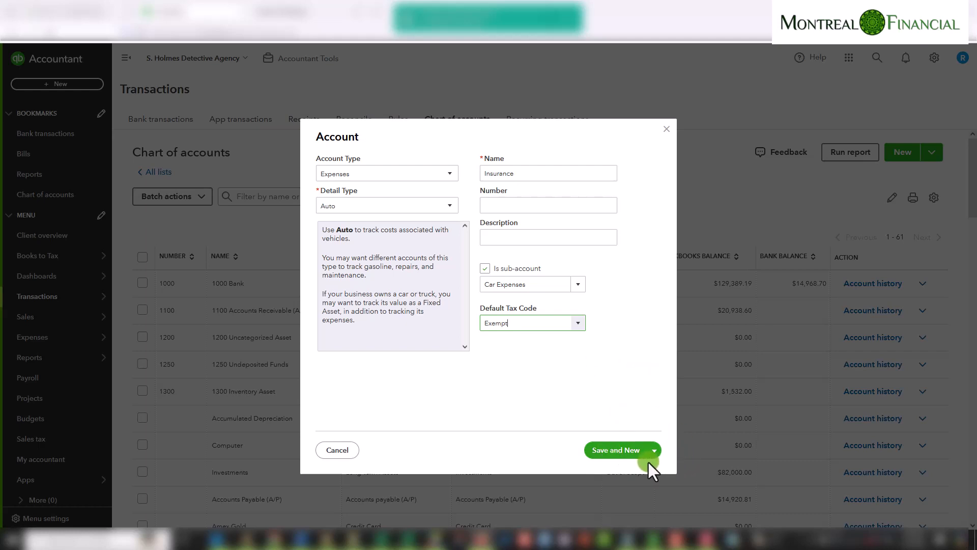
{"action": "left_click", "coordinate": [617, 452]}
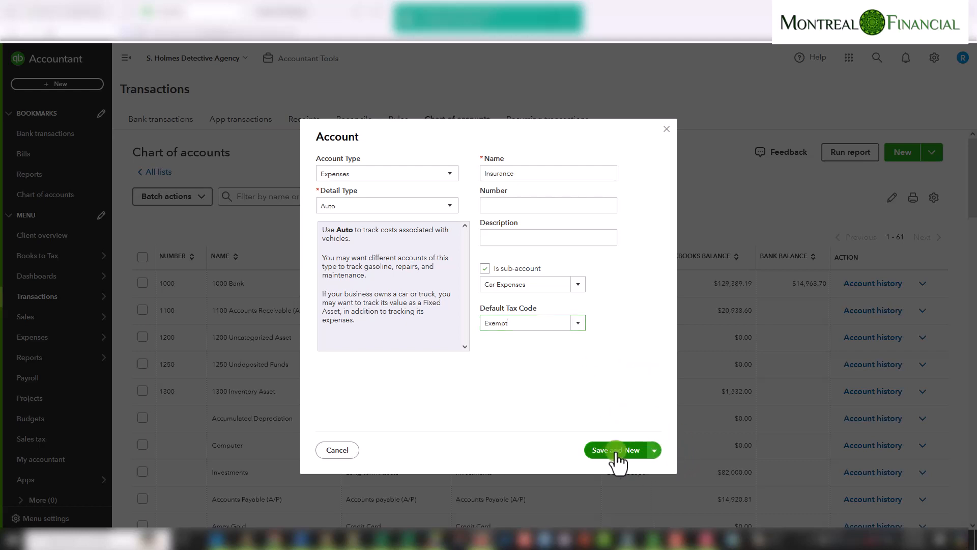
Name the next account Repairs and make it a sub-account of Car Expenses
{"action": "double_click", "coordinate": [526, 174]}
{"action": "type", "text": "Repai"}
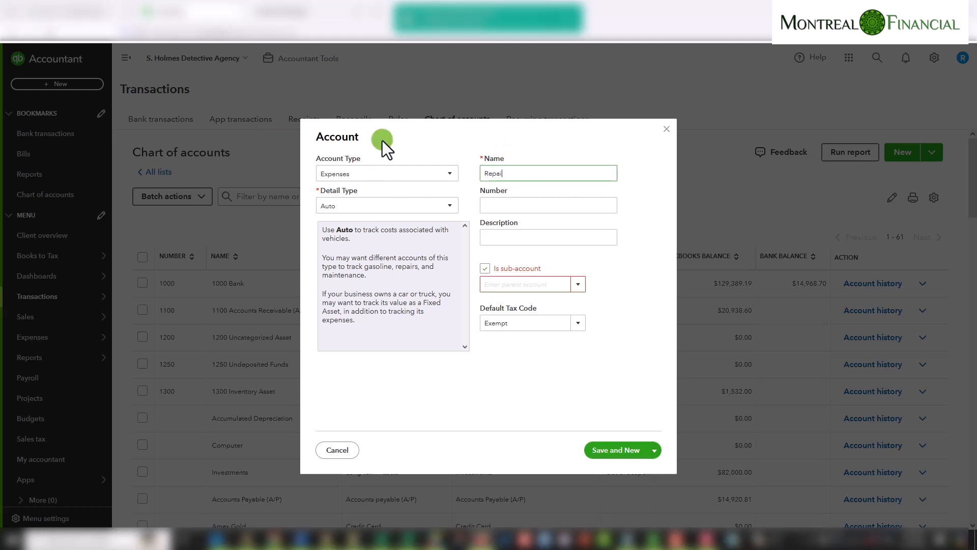
{"action": "type", "text": "rs"}
{"action": "left_click", "coordinate": [517, 285]}
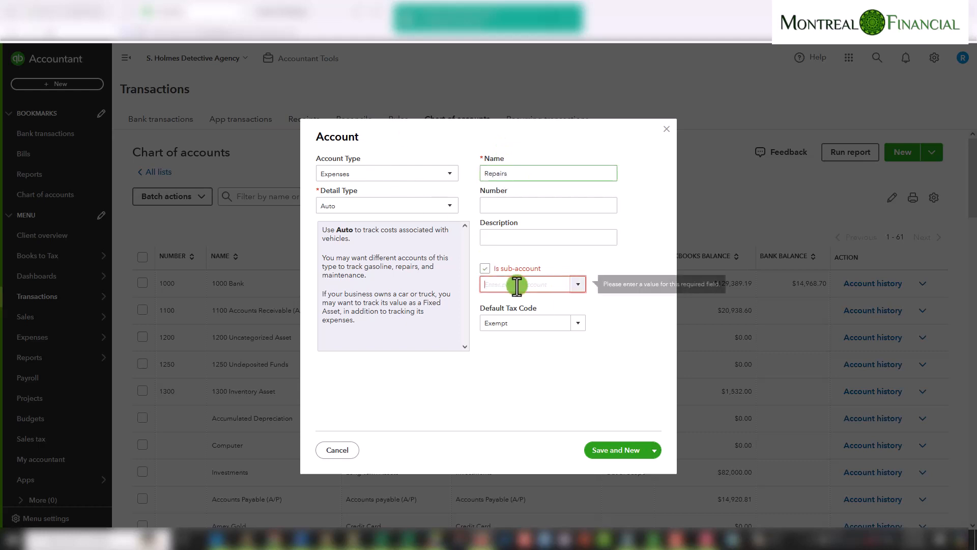
{"action": "type", "text": "car"}
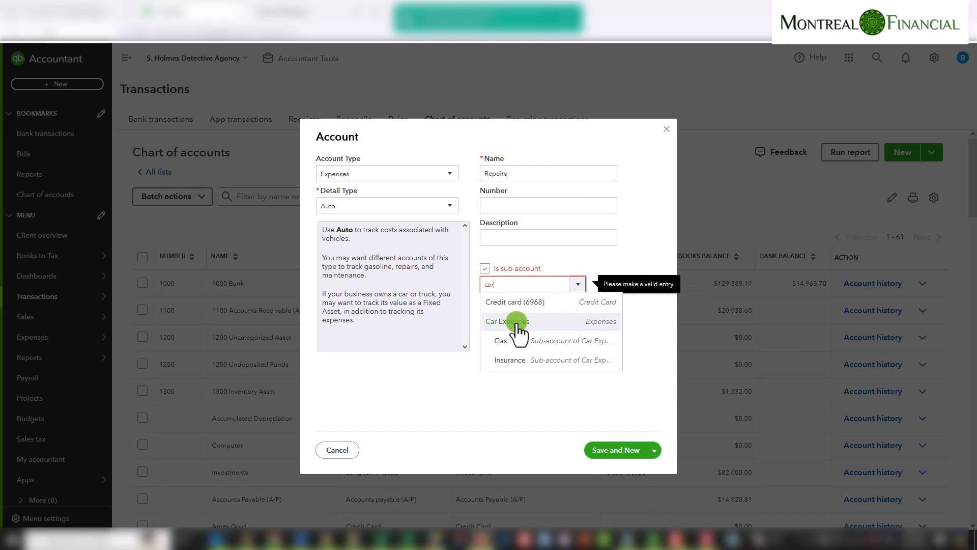
{"action": "left_click", "coordinate": [518, 326]}
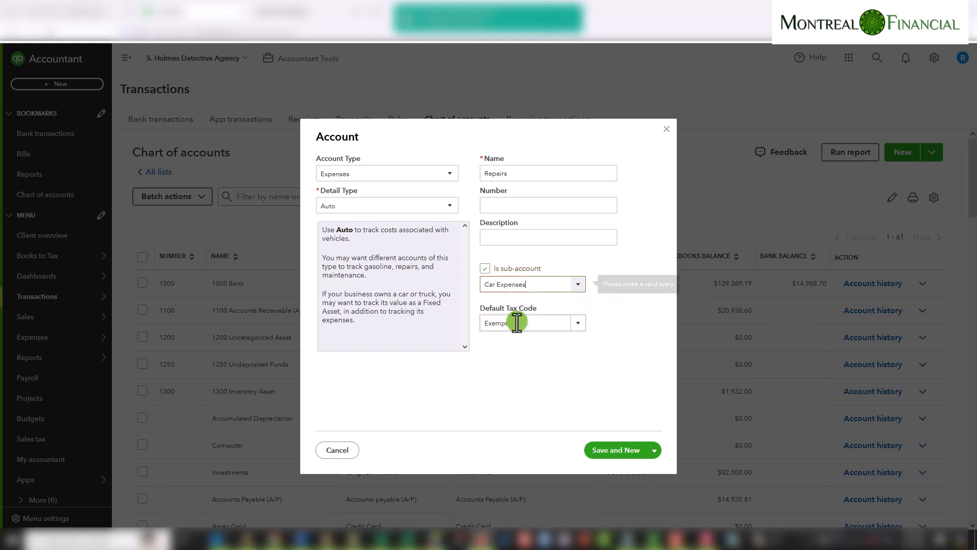
Set the Repairs account's default tax code to HST ON and save it with Save and New
{"action": "left_click", "coordinate": [579, 325]}
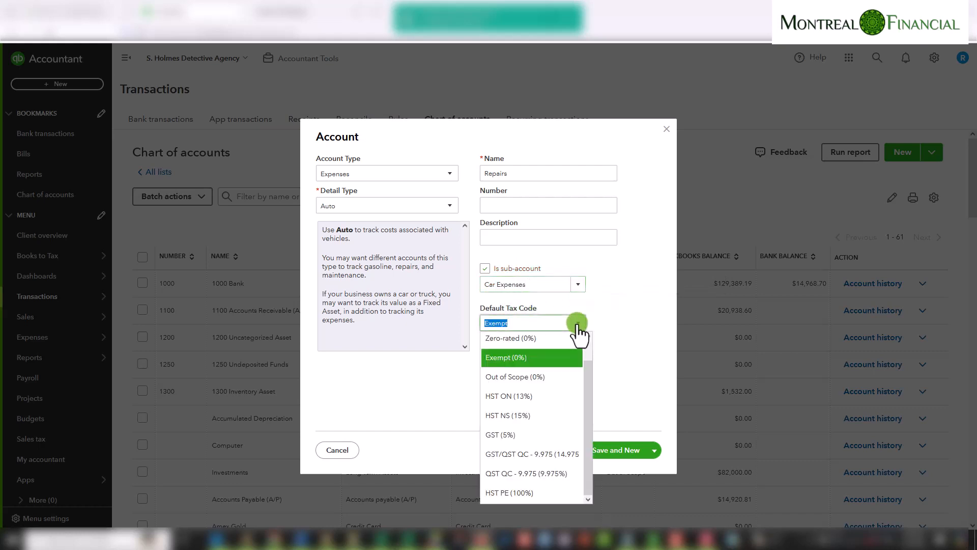
{"action": "left_click", "coordinate": [522, 398]}
{"action": "left_click", "coordinate": [617, 452]}
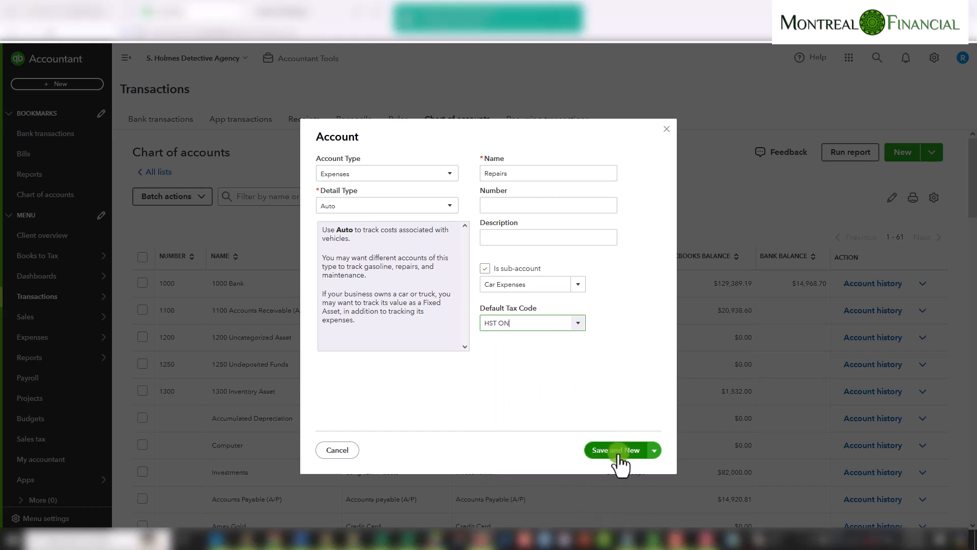
{"action": "left_click", "coordinate": [619, 452]}
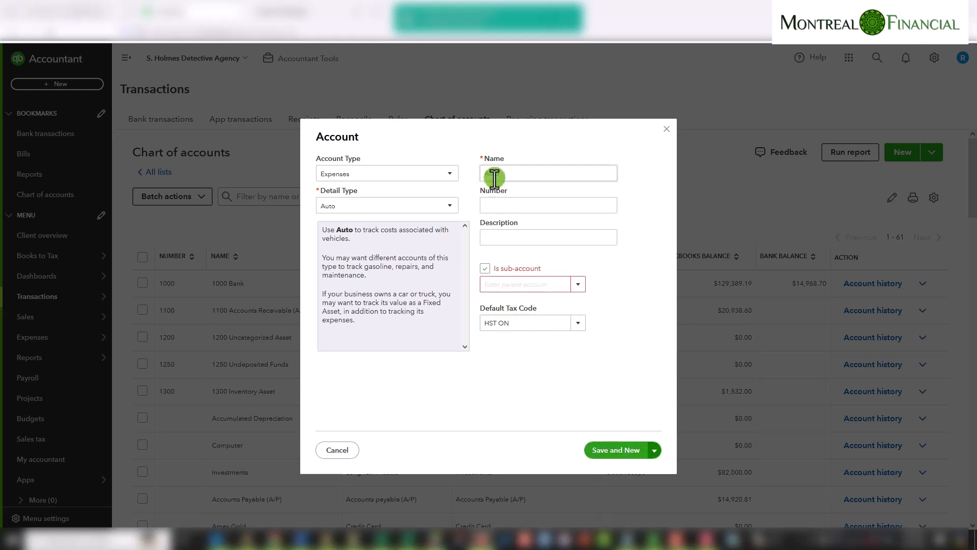
Name the next account License/Registration and make it a sub-account of Car Expenses
{"action": "double_click", "coordinate": [475, 173]}
{"action": "type", "text": "Lice"}
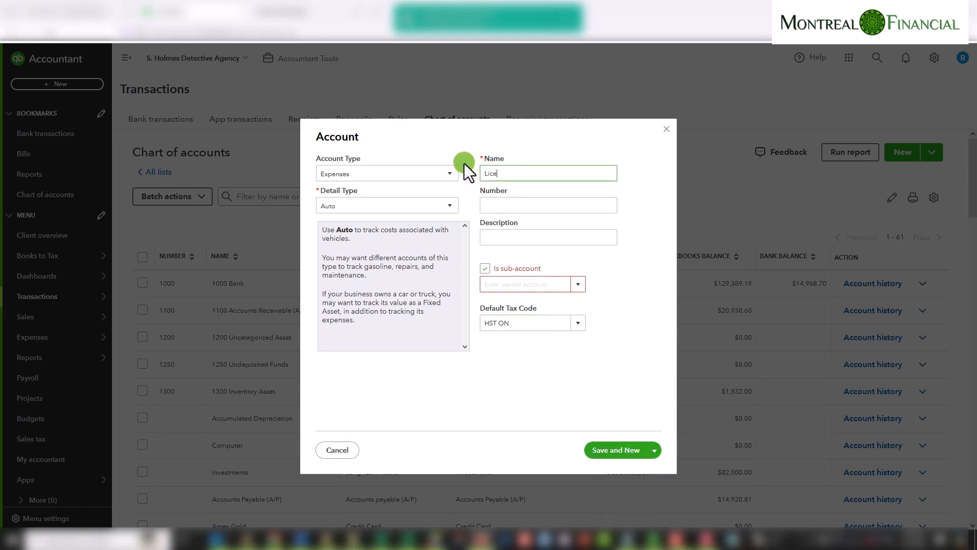
{"action": "type", "text": "nse/Registration"}
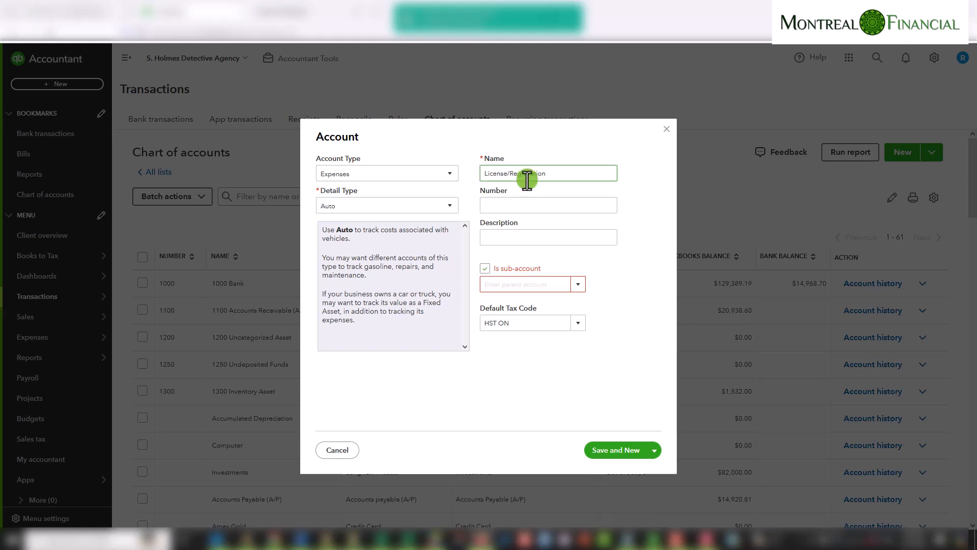
{"action": "left_click", "coordinate": [512, 284]}
{"action": "type", "text": "car"}
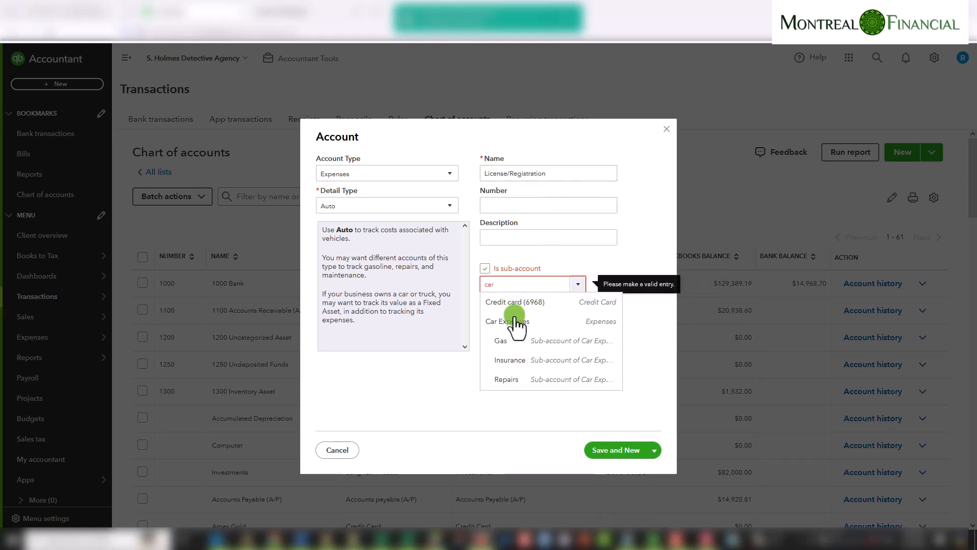
{"action": "left_click", "coordinate": [515, 321]}
Set the License/Registration account's default tax code to Exempt and save it with Save and New
{"action": "left_click", "coordinate": [516, 325]}
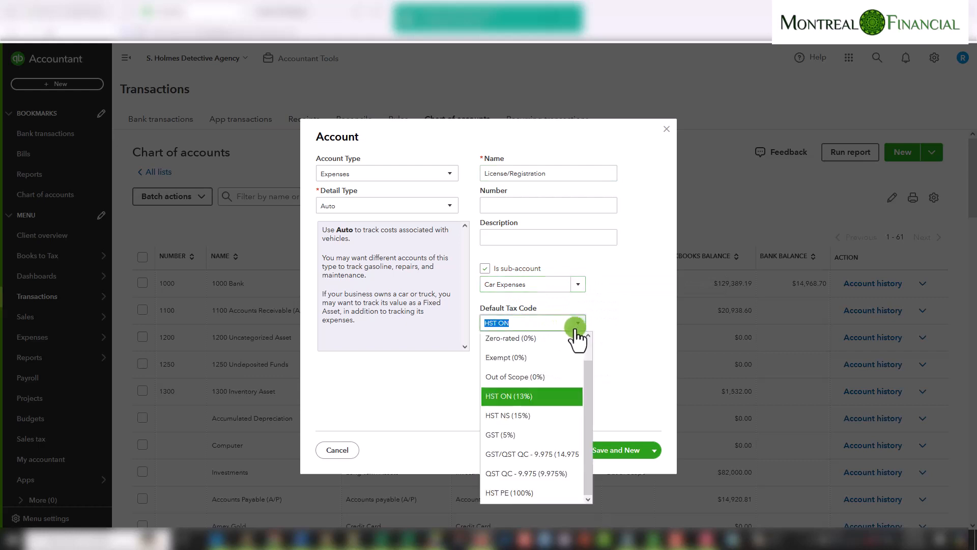
{"action": "left_click", "coordinate": [519, 359]}
{"action": "left_click", "coordinate": [612, 450]}
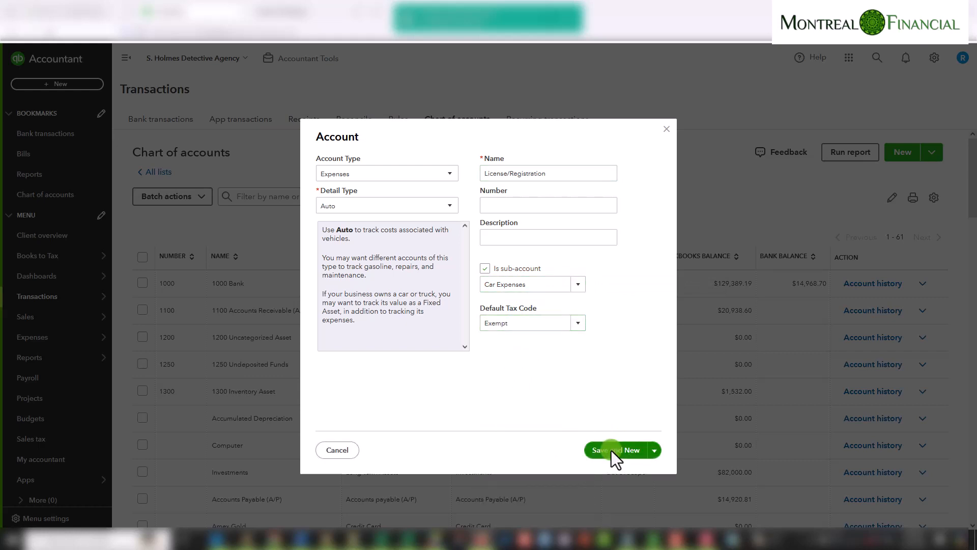
Name the next account Parking and make it a sub-account of Car Expenses
{"action": "left_click", "coordinate": [514, 173]}
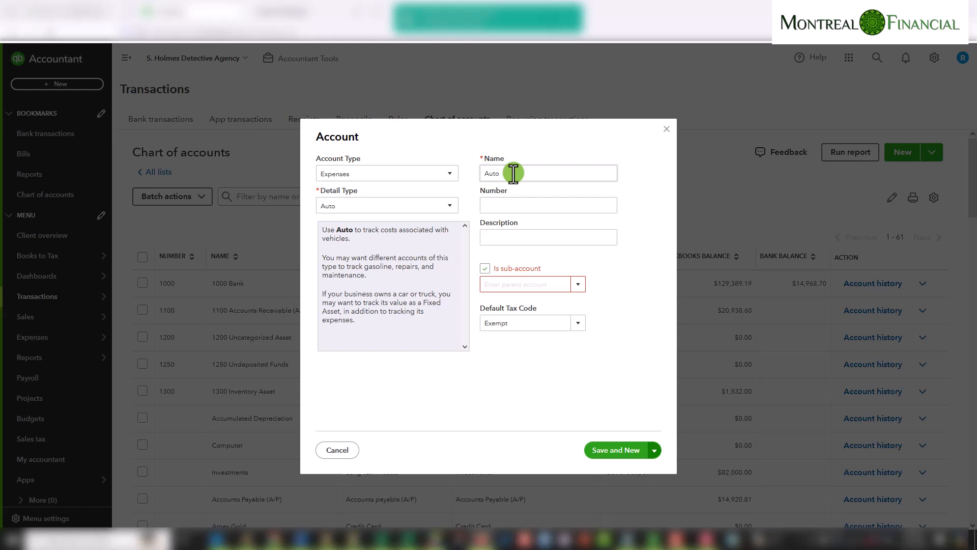
{"action": "left_click_drag", "start_coordinate": [514, 173], "coordinate": [490, 165]}
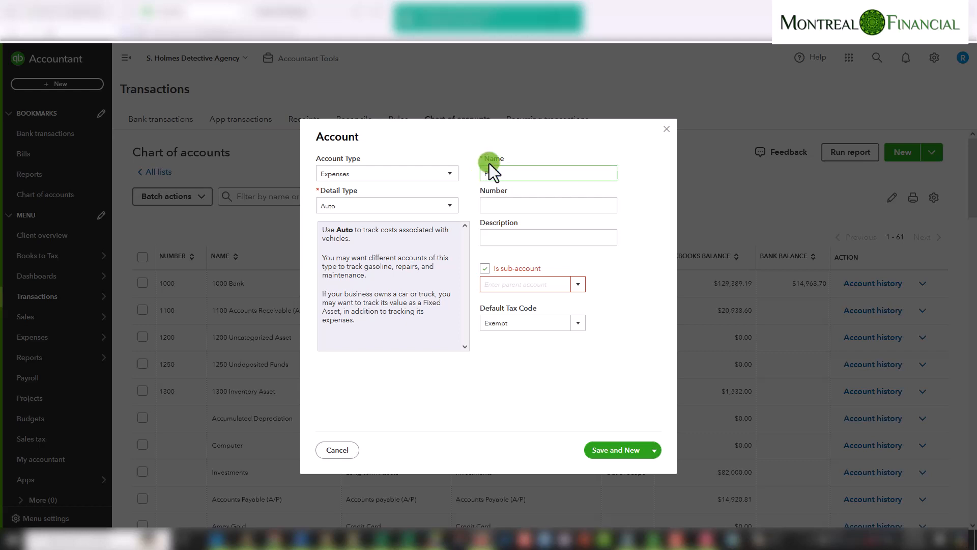
{"action": "left_click", "coordinate": [542, 284]}
{"action": "left_click", "coordinate": [578, 284]}
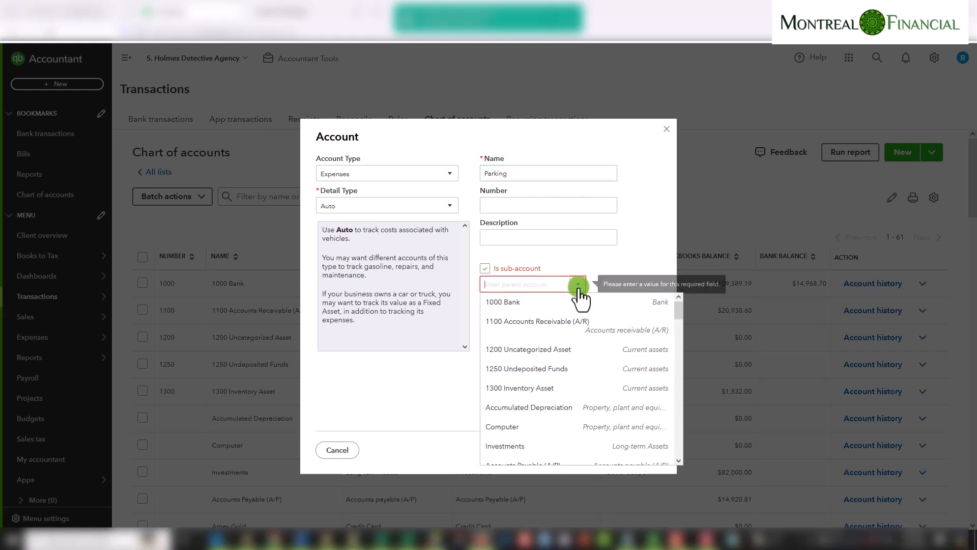
{"action": "type", "text": "car"}
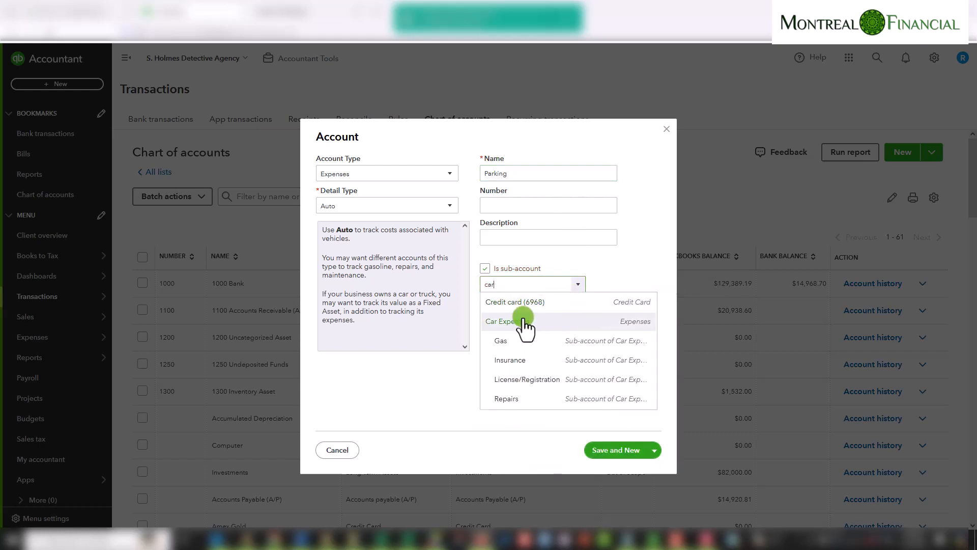
{"action": "left_click", "coordinate": [524, 323]}
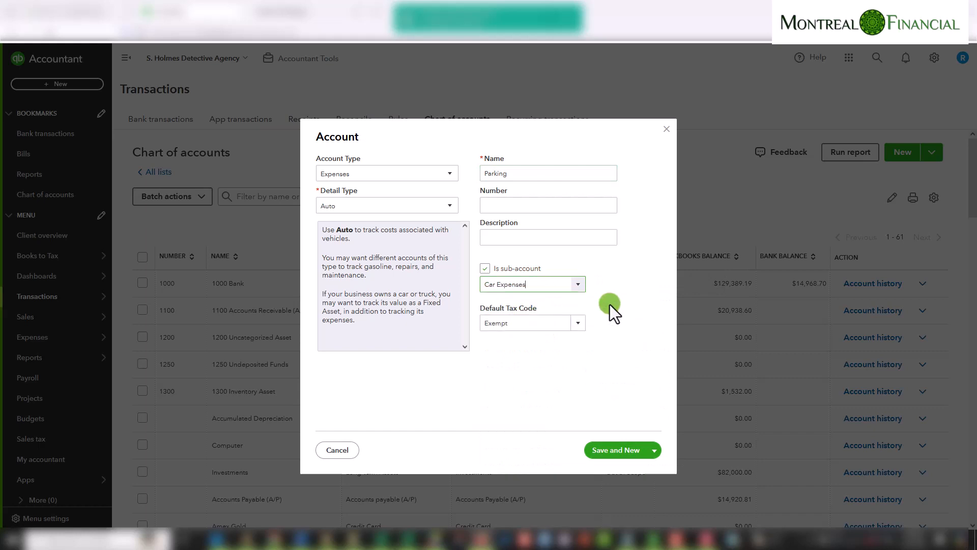
Set the Parking account's default tax code to HST ON and save it with Save and Close
{"action": "left_click", "coordinate": [580, 325]}
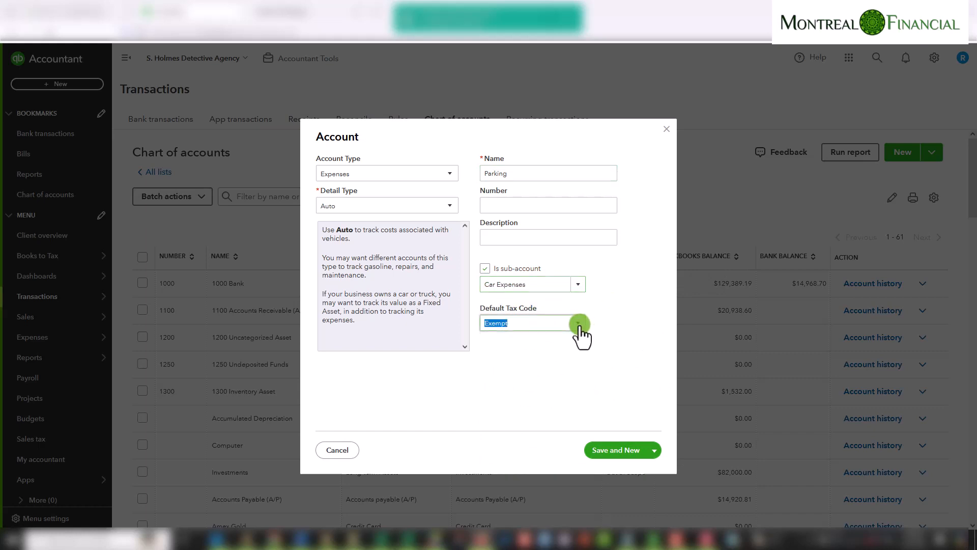
{"action": "left_click", "coordinate": [516, 398]}
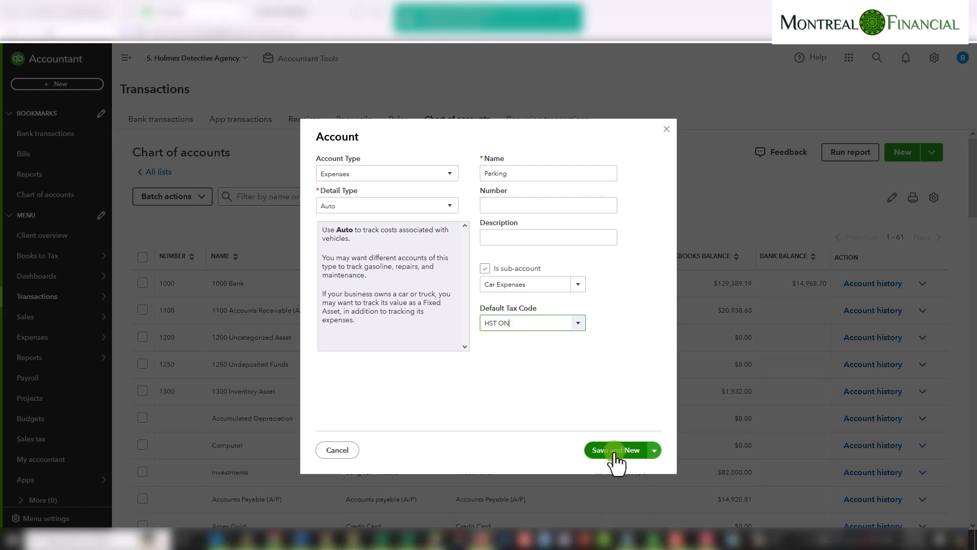
{"action": "left_click", "coordinate": [657, 450]}
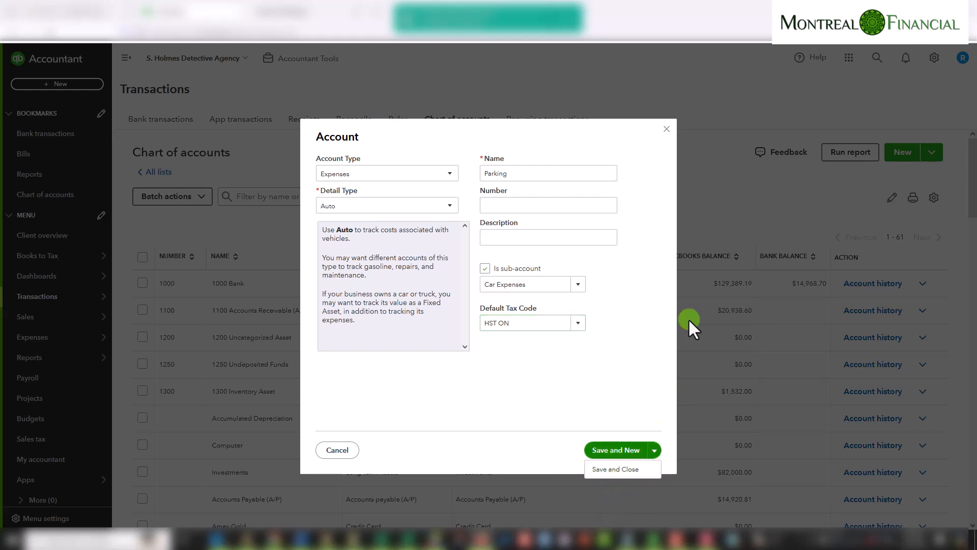
{"action": "left_click", "coordinate": [610, 470]}
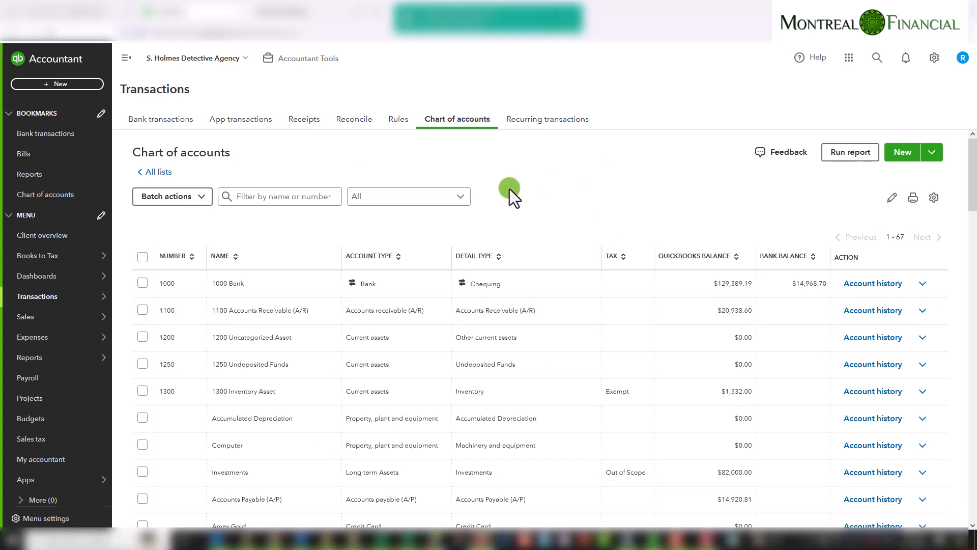
Start a new expense transaction paid from the 1000 Bank account
{"action": "left_click", "coordinate": [85, 86]}
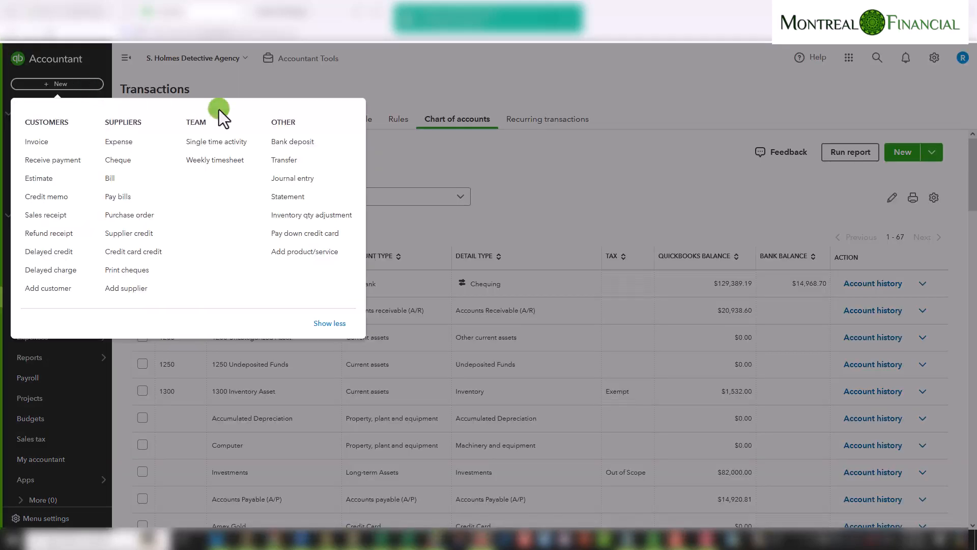
{"action": "left_click", "coordinate": [121, 143]}
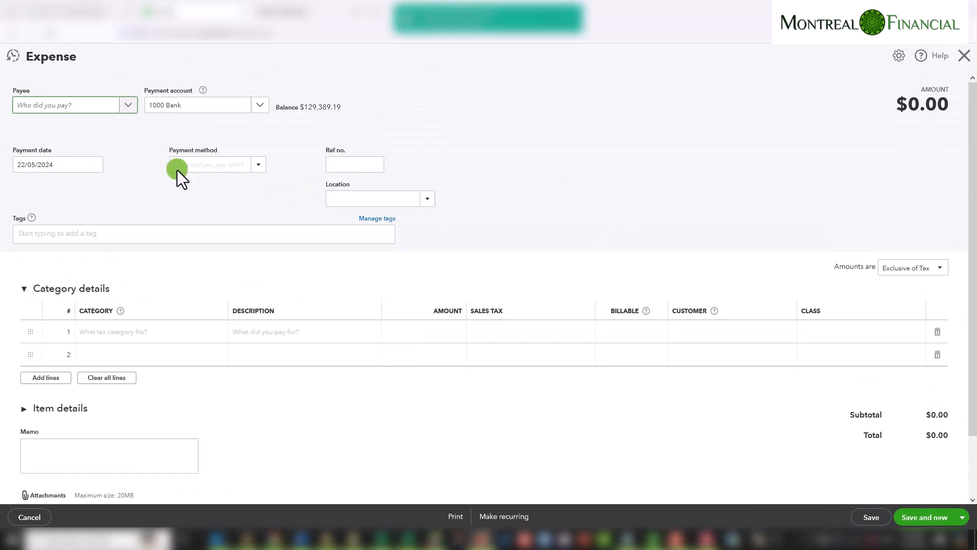
{"action": "left_click", "coordinate": [260, 106]}
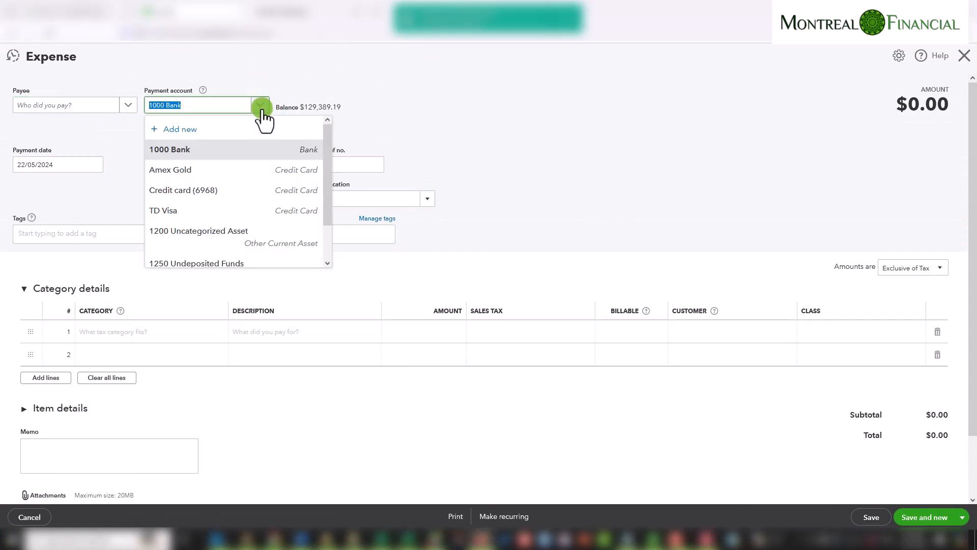
{"action": "left_click", "coordinate": [261, 105]}
{"action": "left_click", "coordinate": [261, 105]}
{"action": "left_click", "coordinate": [261, 106]}
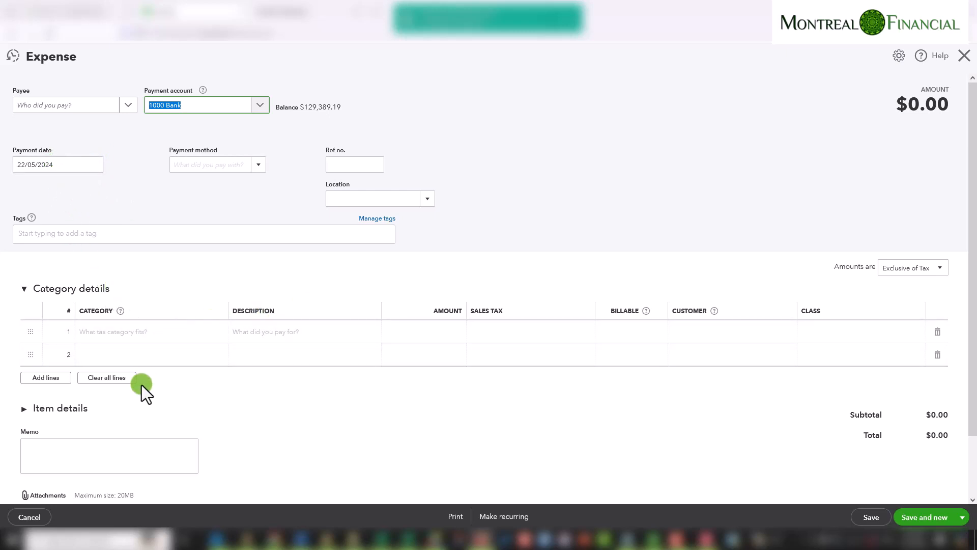
Add a first category line for Car Expenses:Gas with an amount of 125
{"action": "left_click", "coordinate": [153, 333]}
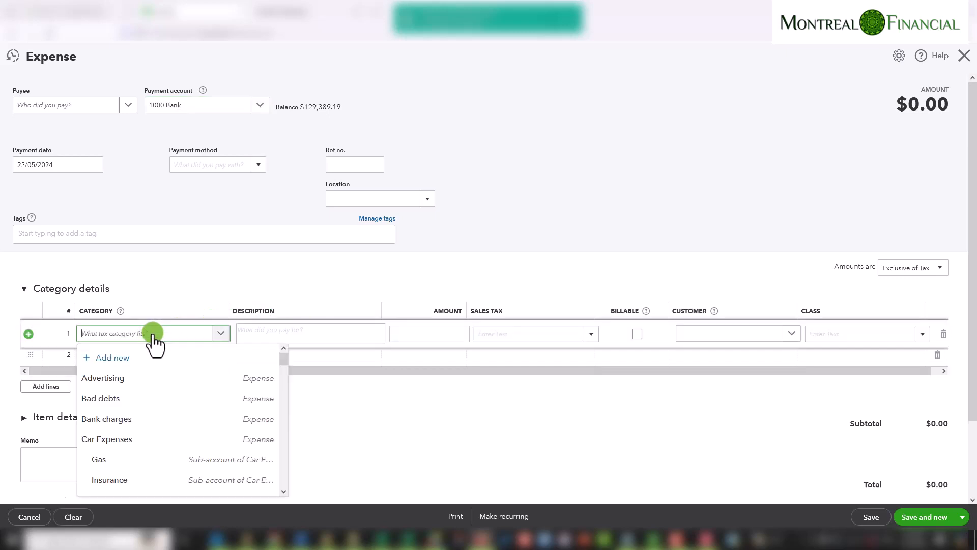
{"action": "type", "text": "gas"}
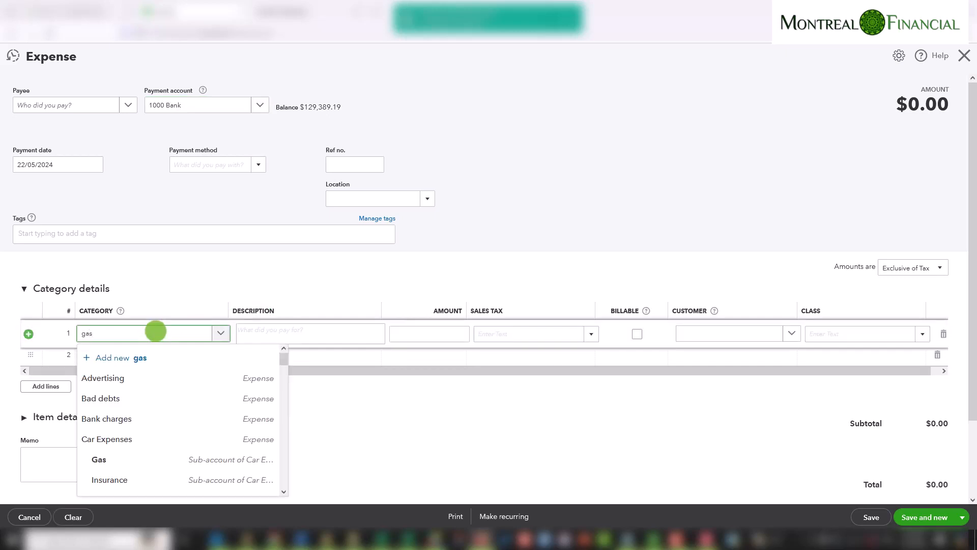
{"action": "left_click", "coordinate": [113, 381]}
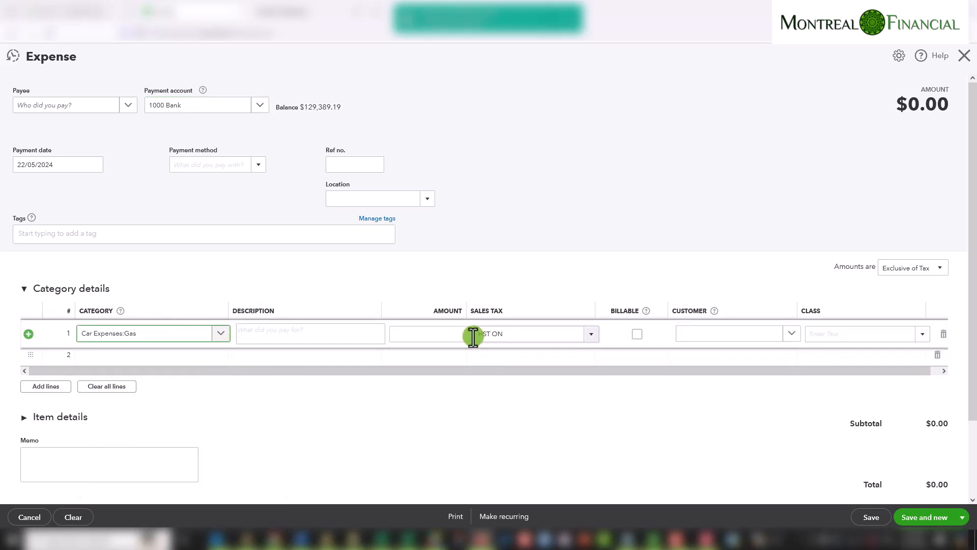
{"action": "left_click", "coordinate": [424, 334]}
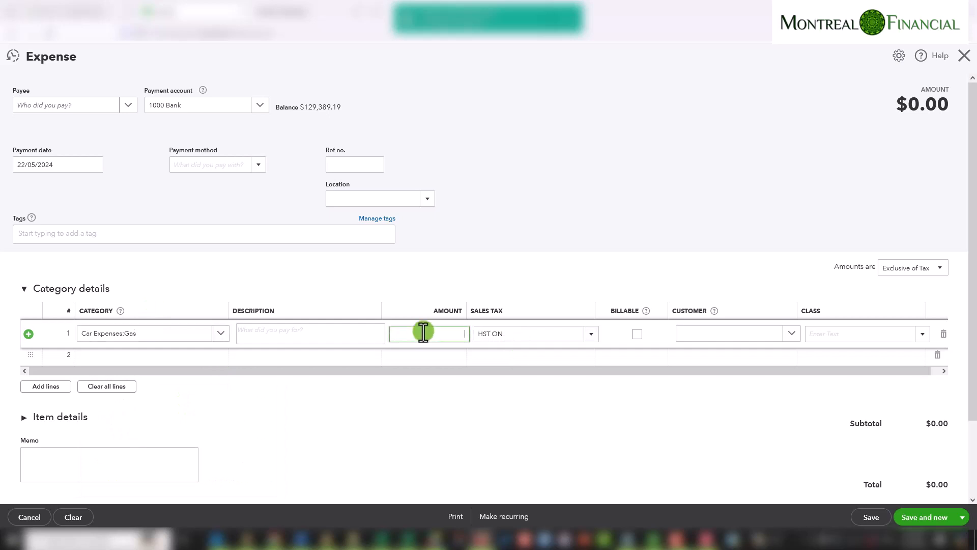
{"action": "type", "text": "125"}
{"action": "key", "text": "Tab"}
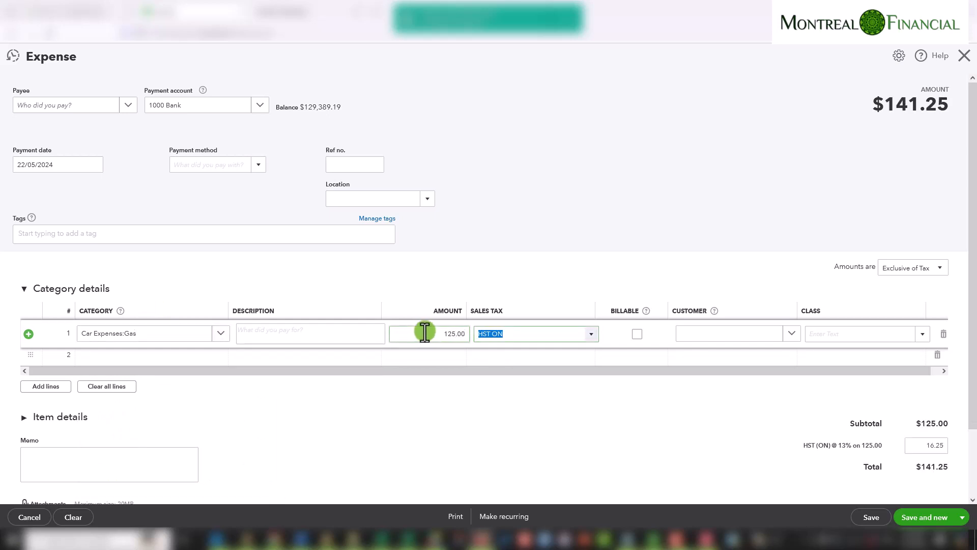
Switch the expense amounts to Inclusive of Tax
{"action": "left_click", "coordinate": [909, 269]}
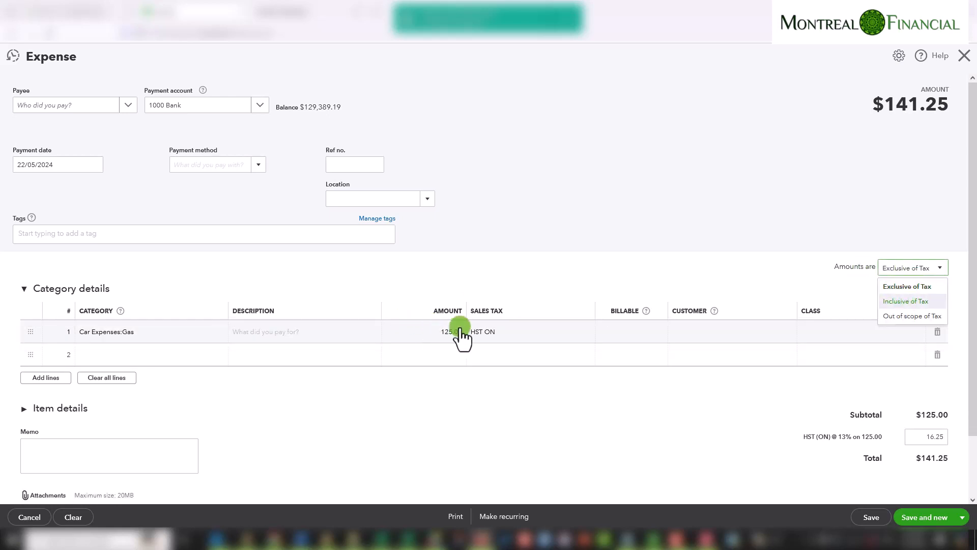
{"action": "left_click", "coordinate": [897, 303]}
{"action": "scroll", "coordinate": [617, 346], "scroll_direction": "down", "scroll_amount": 1}
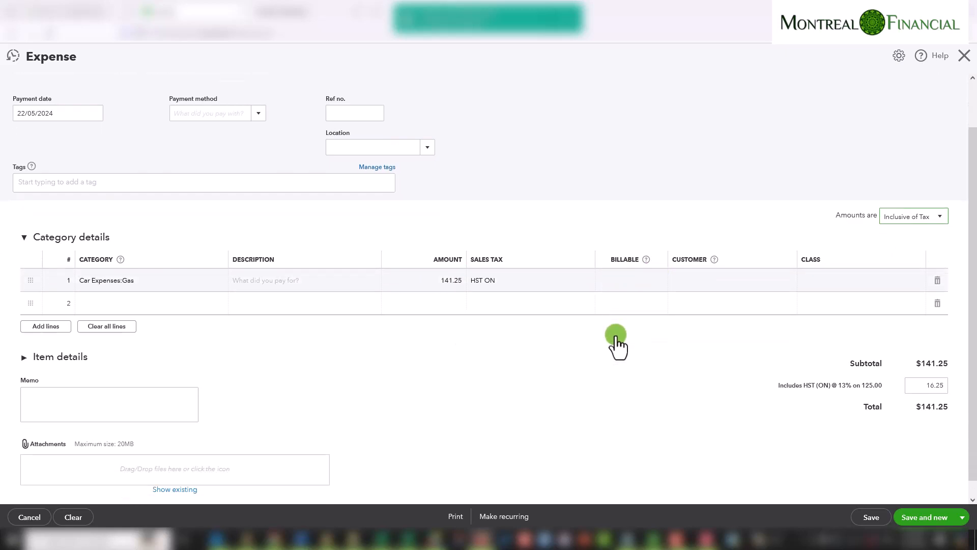
Set the second line's category to the Repairs sub-account of Car Expenses
{"action": "left_click", "coordinate": [128, 304]}
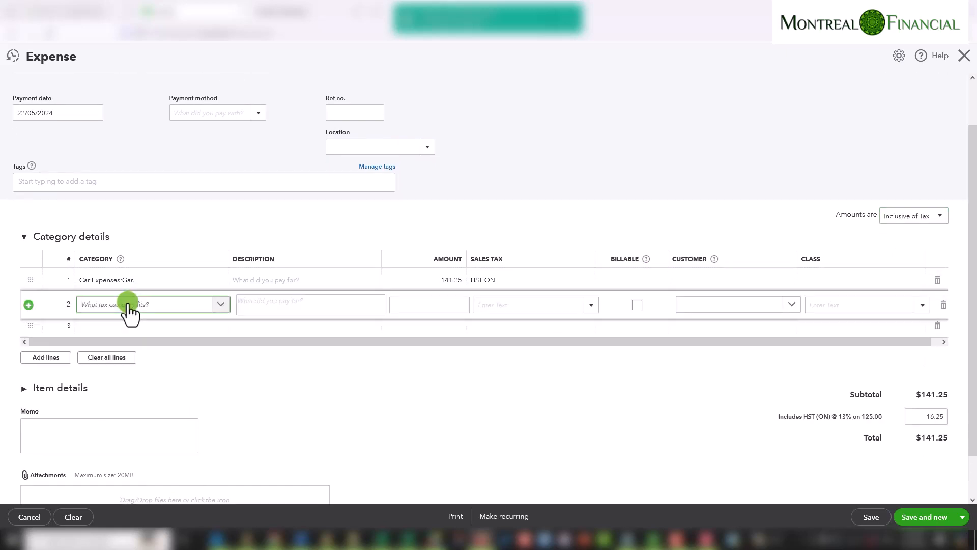
{"action": "type", "text": "repa"}
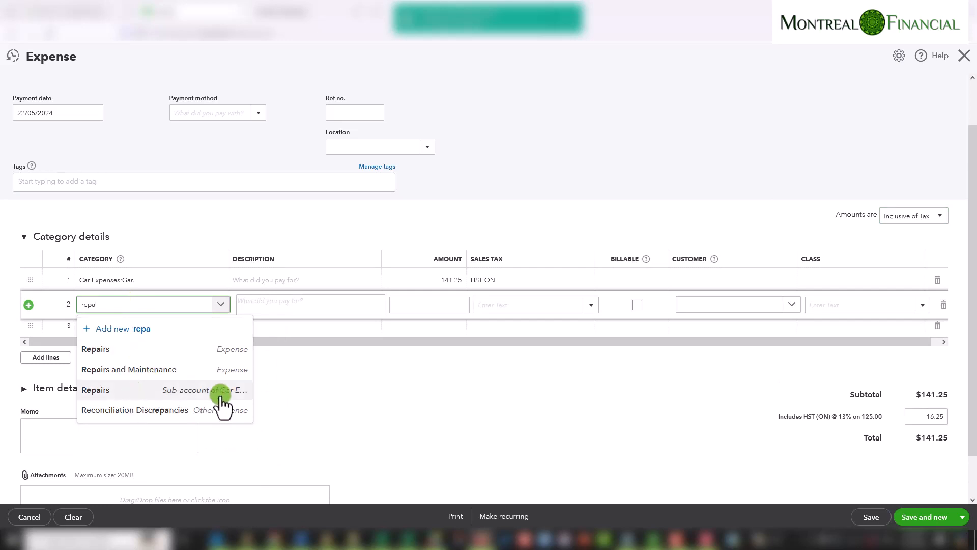
{"action": "left_click", "coordinate": [181, 391]}
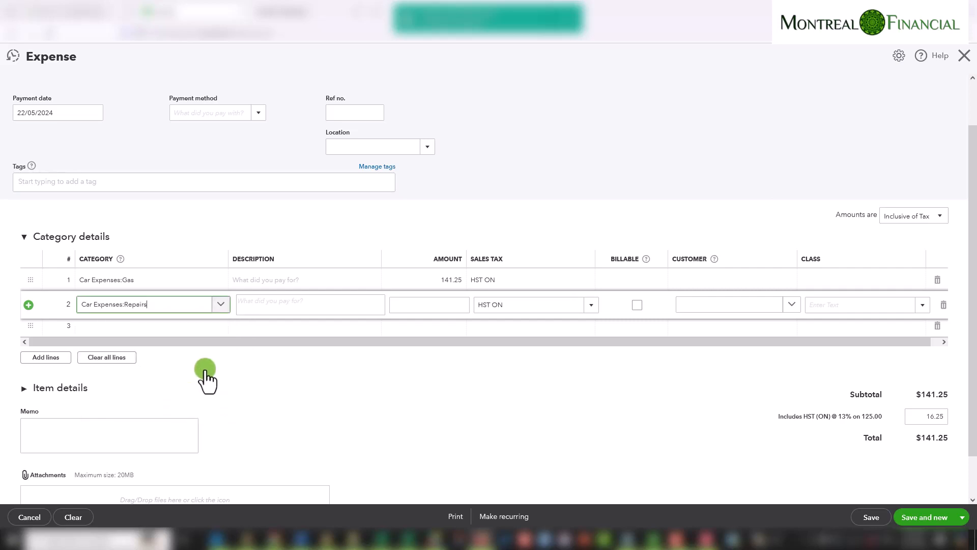
Enter 375 as the amount for the Car Expenses:Repairs line
{"action": "left_click", "coordinate": [444, 305]}
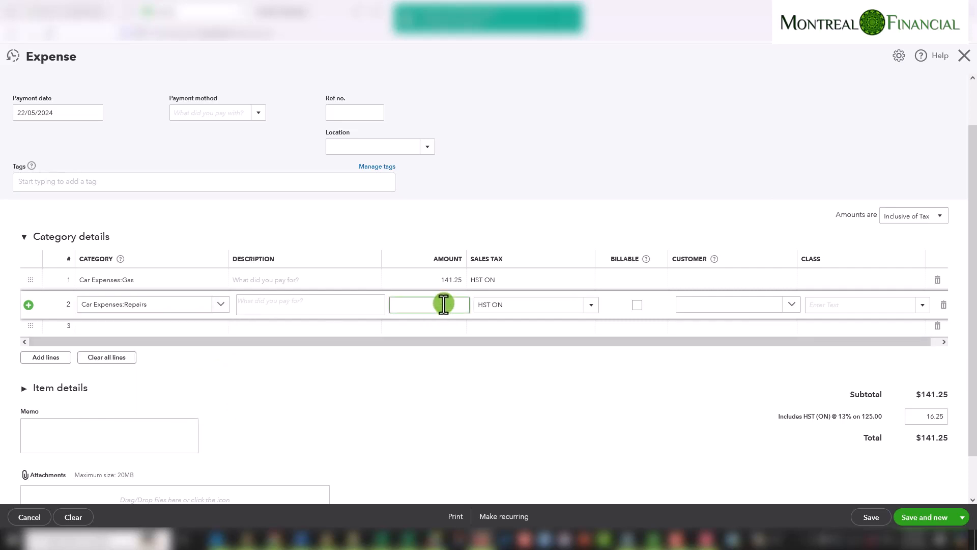
{"action": "type", "text": "375"}
{"action": "key", "text": "Tab"}
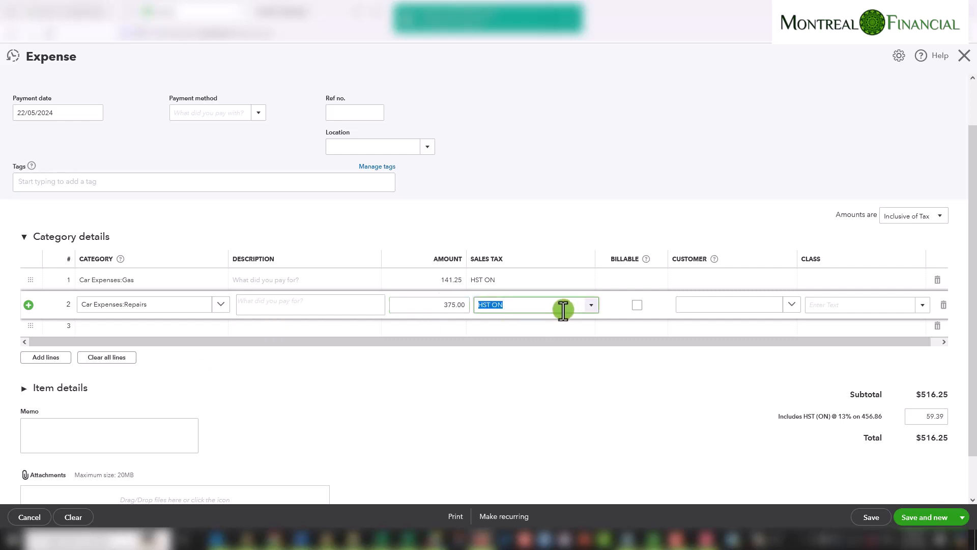
Add a third category line for Car Expenses:Insurance with an amount of 450
{"action": "left_click", "coordinate": [133, 330]}
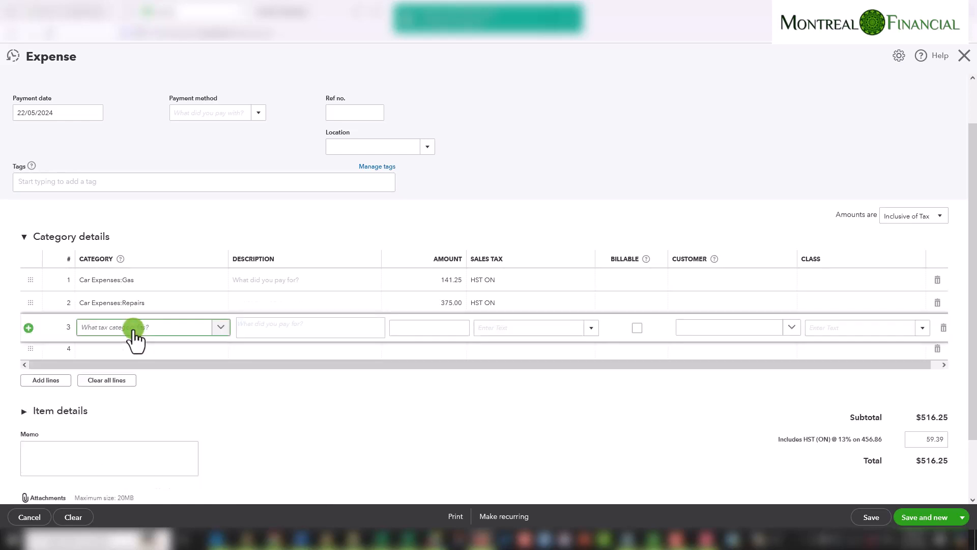
{"action": "type", "text": "ins"}
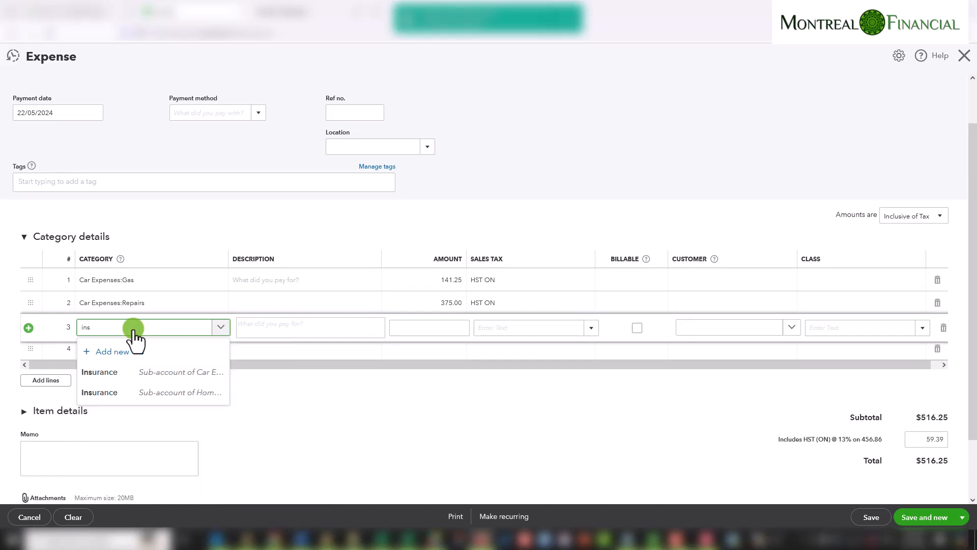
{"action": "left_click", "coordinate": [144, 372]}
{"action": "left_click", "coordinate": [455, 328]}
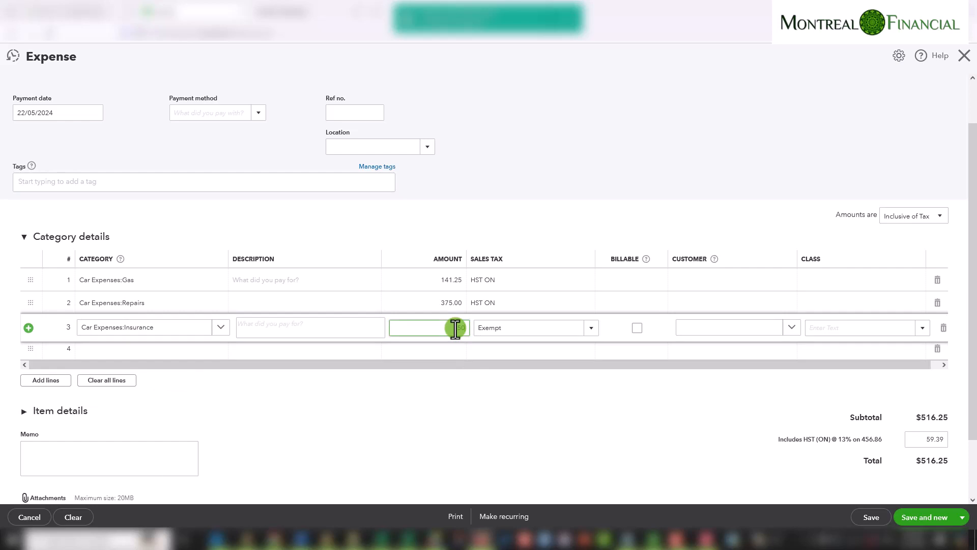
{"action": "type", "text": "450"}
{"action": "key", "text": "Tab"}
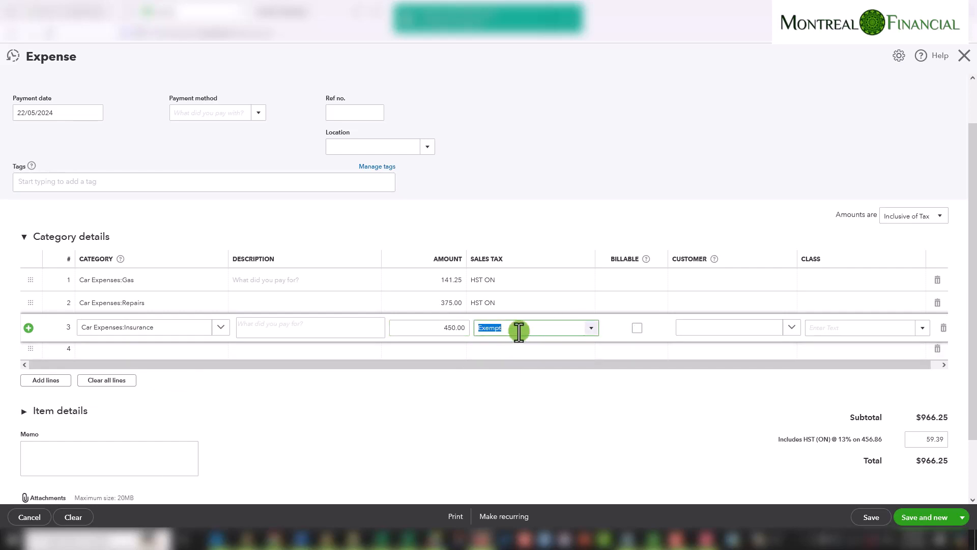
Add a fourth category line for Car Expenses:License/Registration with an amount of 225
{"action": "left_click", "coordinate": [111, 351]}
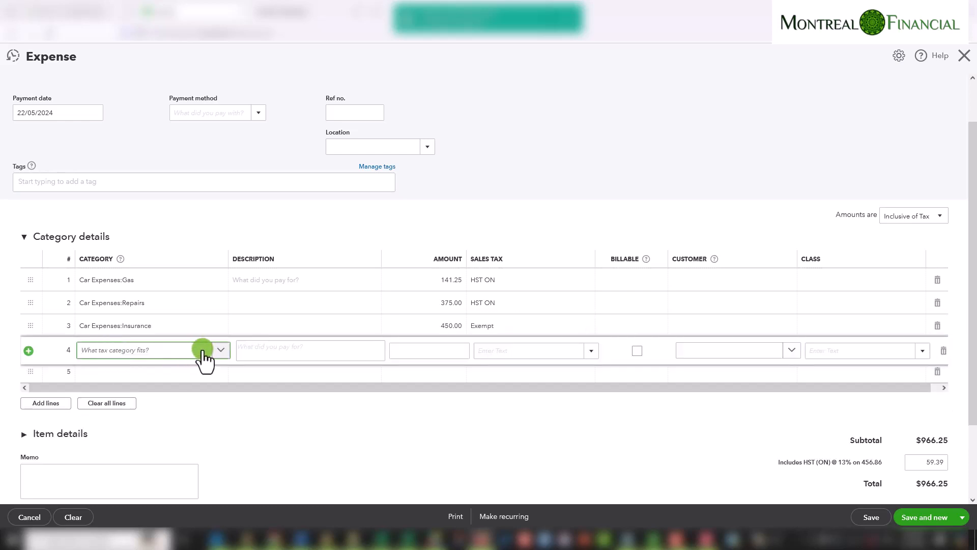
{"action": "left_click", "coordinate": [173, 357]}
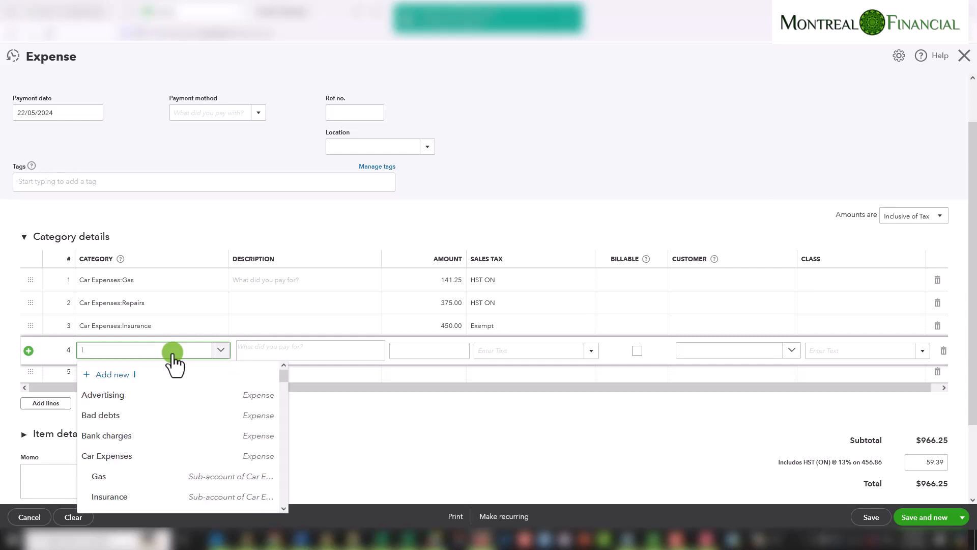
{"action": "type", "text": "lic"}
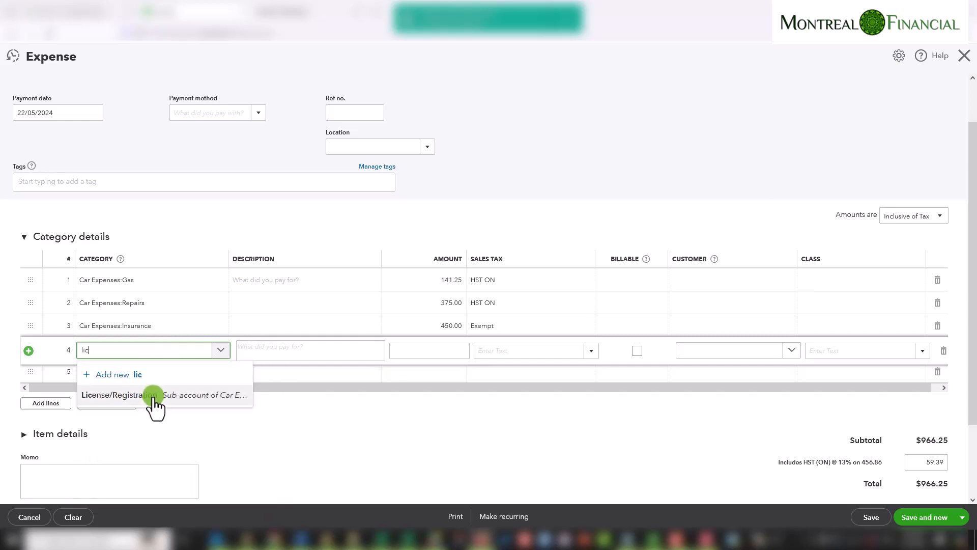
{"action": "left_click", "coordinate": [156, 401]}
{"action": "left_click", "coordinate": [446, 353]}
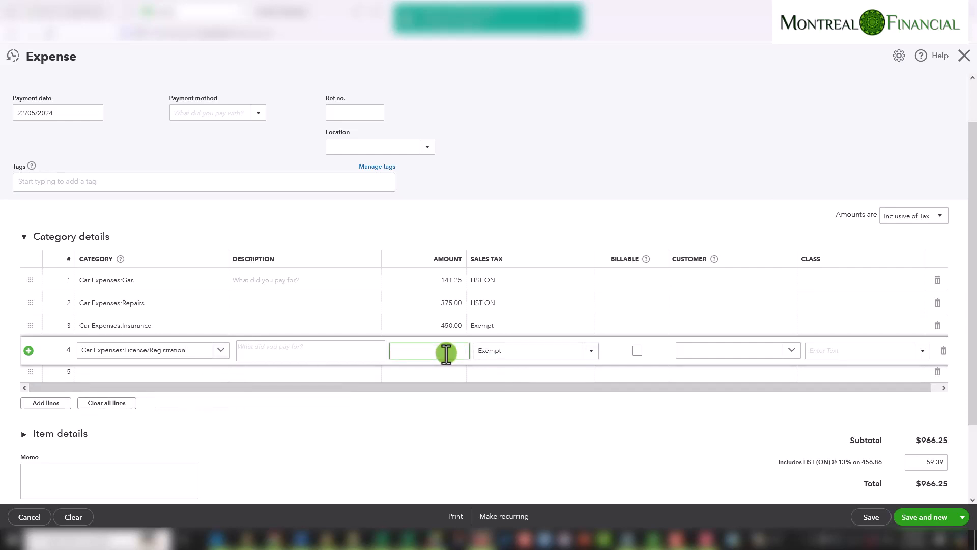
{"action": "type", "text": "225"}
{"action": "key", "text": "Tab"}
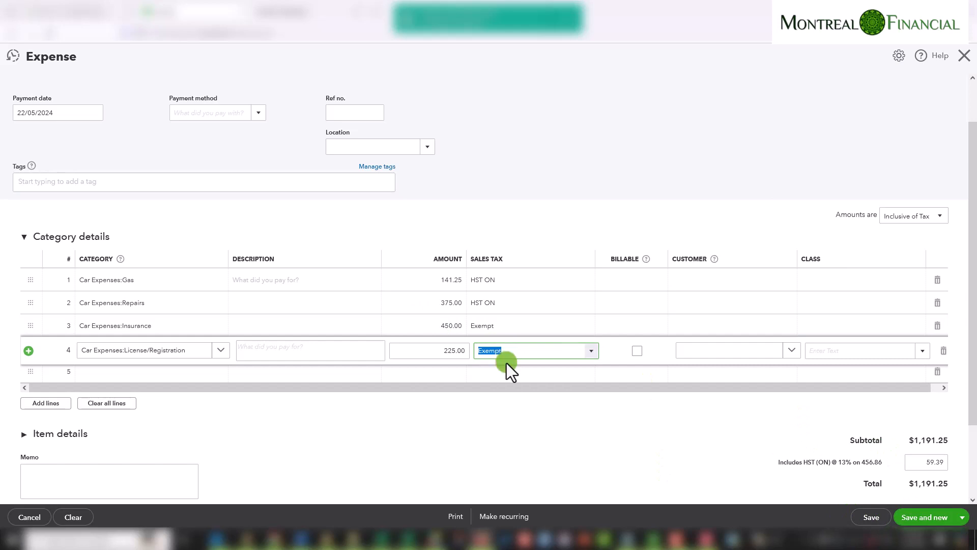
Save and close the expense transaction
{"action": "scroll", "coordinate": [893, 478], "scroll_direction": "down", "scroll_amount": 2}
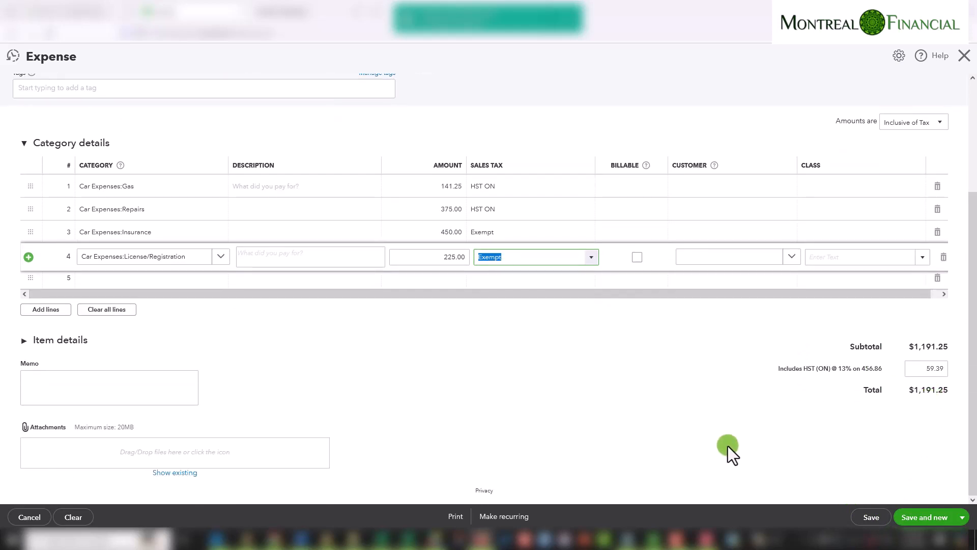
{"action": "scroll", "coordinate": [713, 447], "scroll_direction": "up", "scroll_amount": 3}
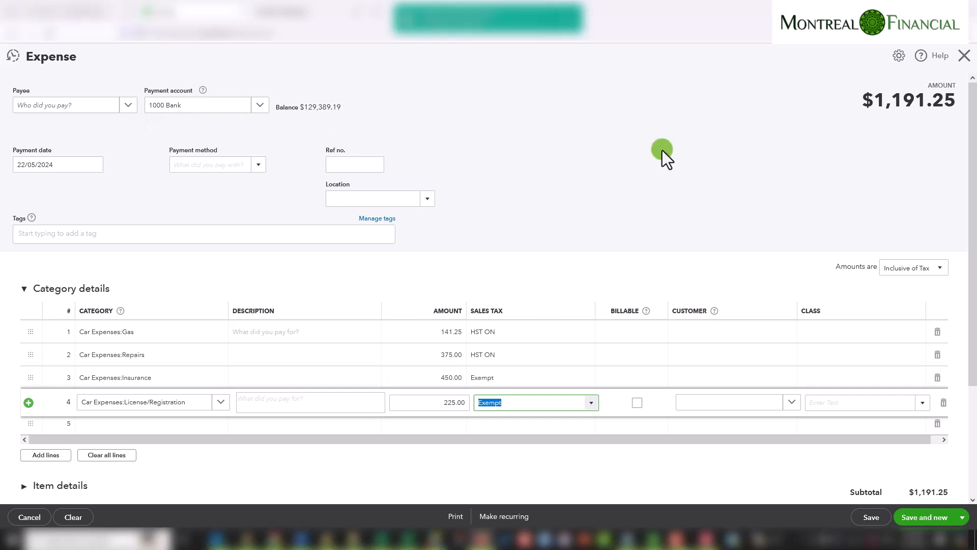
{"action": "left_click", "coordinate": [962, 518]}
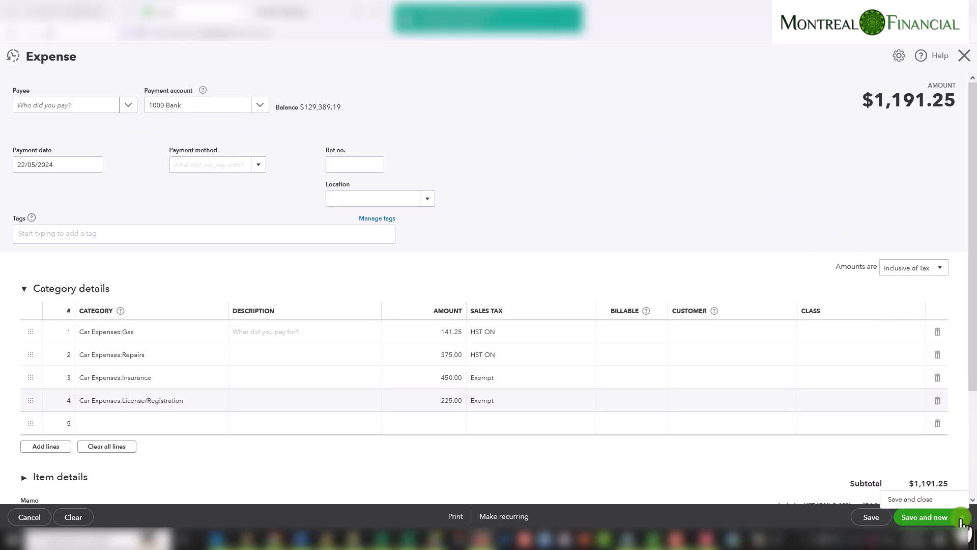
{"action": "left_click", "coordinate": [926, 500]}
{"action": "left_click", "coordinate": [929, 513]}
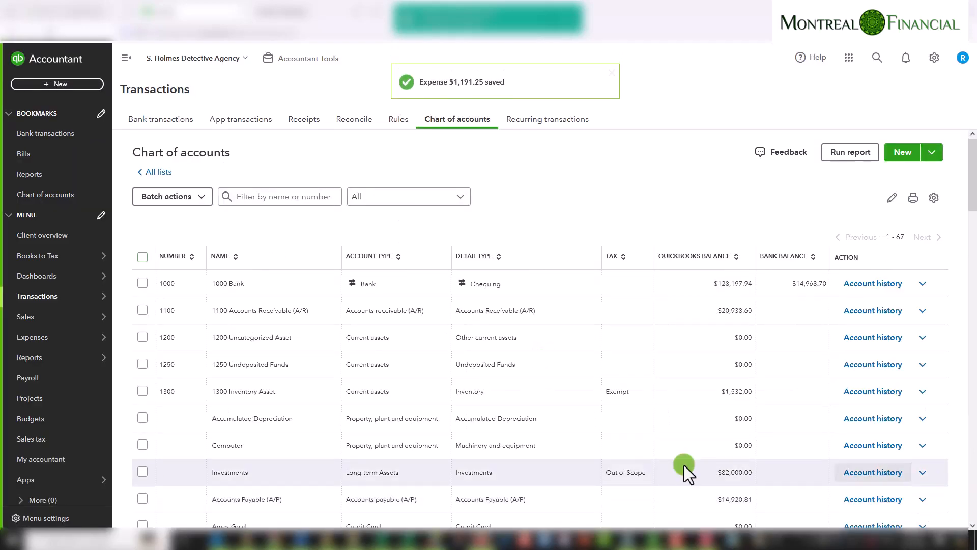
Open the custom Profit and Loss report and run it for This Fiscal Year-to-date
{"action": "left_click", "coordinate": [45, 360]}
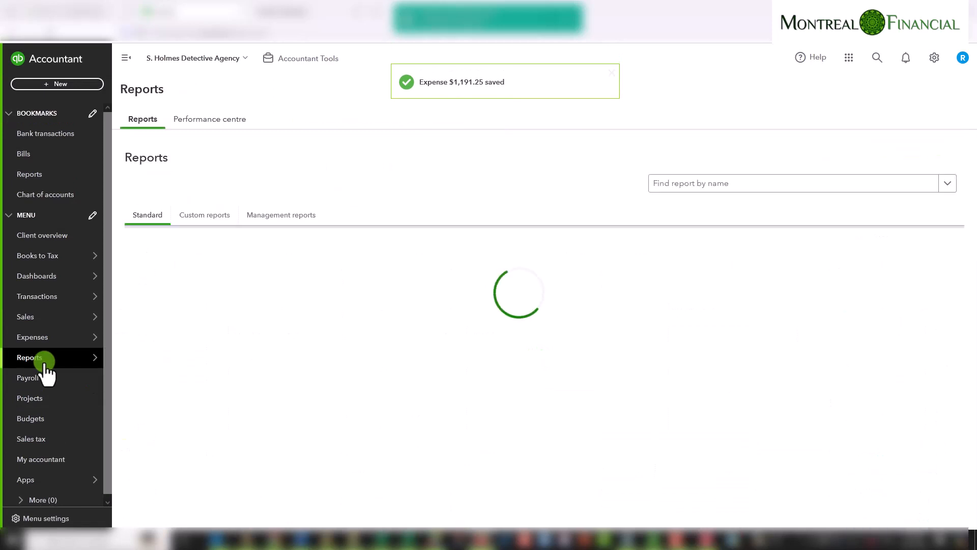
{"action": "left_click", "coordinate": [206, 213]}
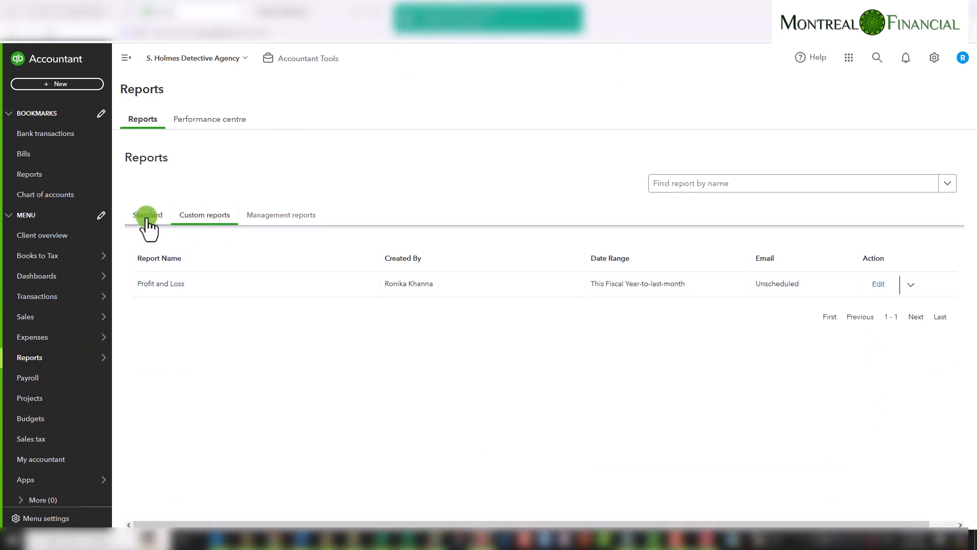
{"action": "left_click", "coordinate": [154, 284]}
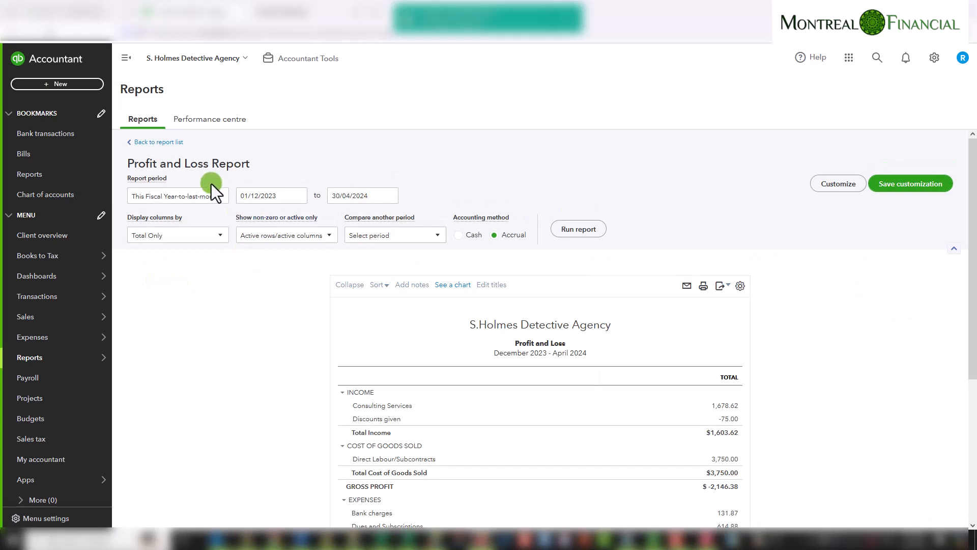
{"action": "left_click", "coordinate": [192, 196]}
{"action": "left_click_drag", "start_coordinate": [230, 256], "coordinate": [237, 213]}
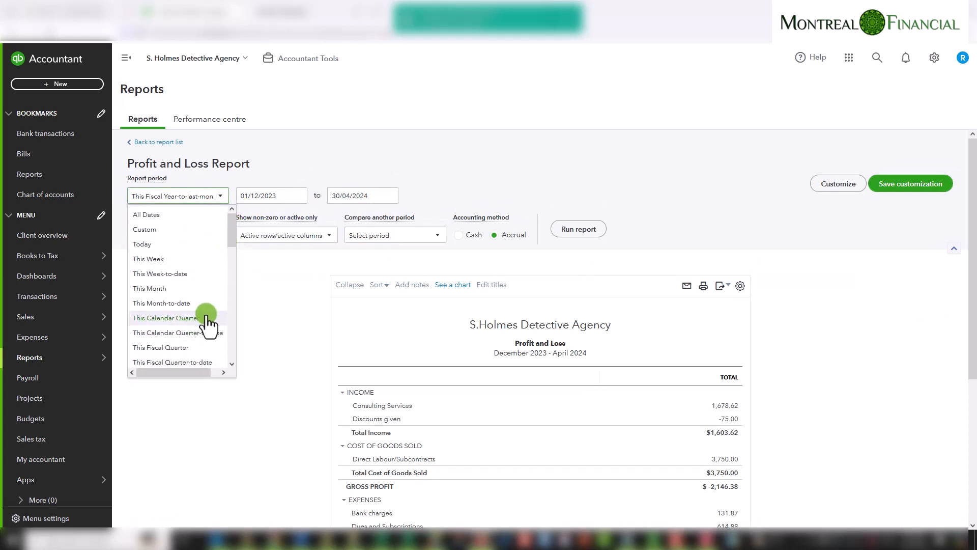
{"action": "scroll", "coordinate": [206, 313], "scroll_direction": "down", "scroll_amount": 2}
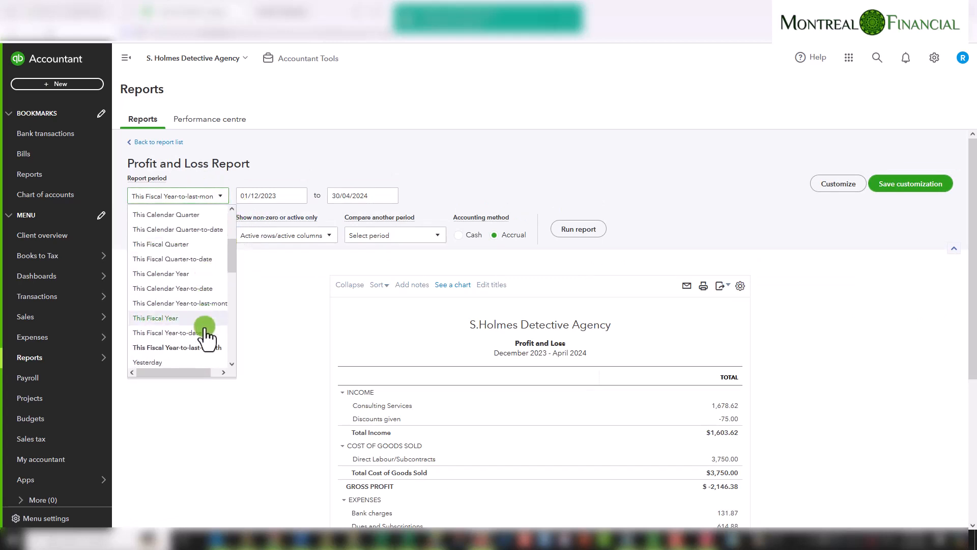
{"action": "left_click", "coordinate": [163, 334]}
{"action": "left_click", "coordinate": [569, 230]}
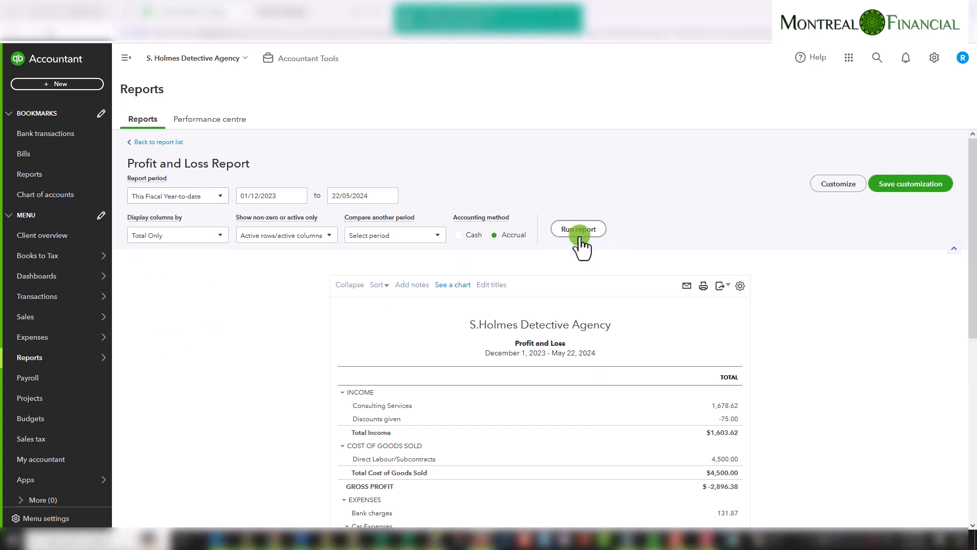
Examine the Car Expenses section and its sub-accounts in the Profit and Loss report
{"action": "scroll", "coordinate": [810, 423], "scroll_direction": "down", "scroll_amount": 6}
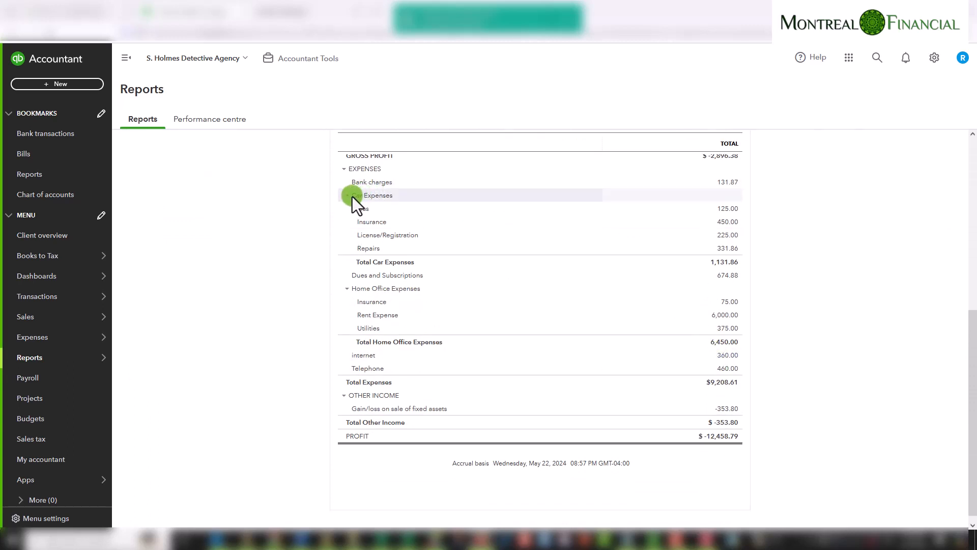
{"action": "left_click_drag", "start_coordinate": [352, 197], "coordinate": [741, 259]}
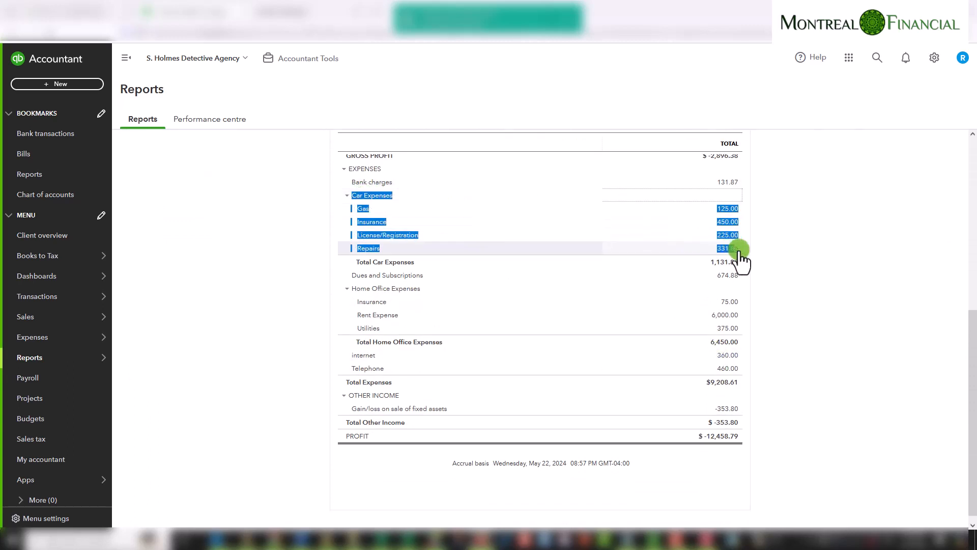
{"action": "left_click", "coordinate": [797, 247]}
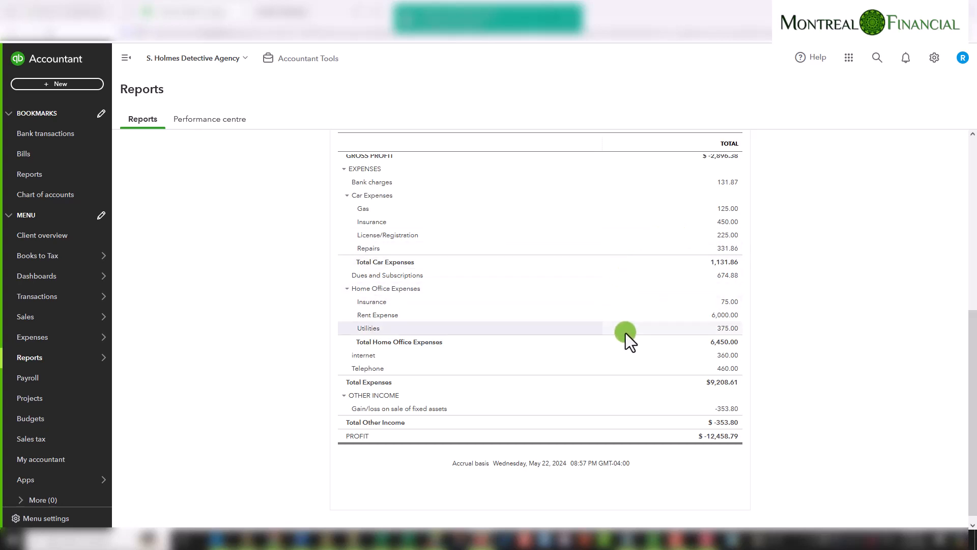
{"action": "scroll", "coordinate": [625, 332], "scroll_direction": "up", "scroll_amount": 1}
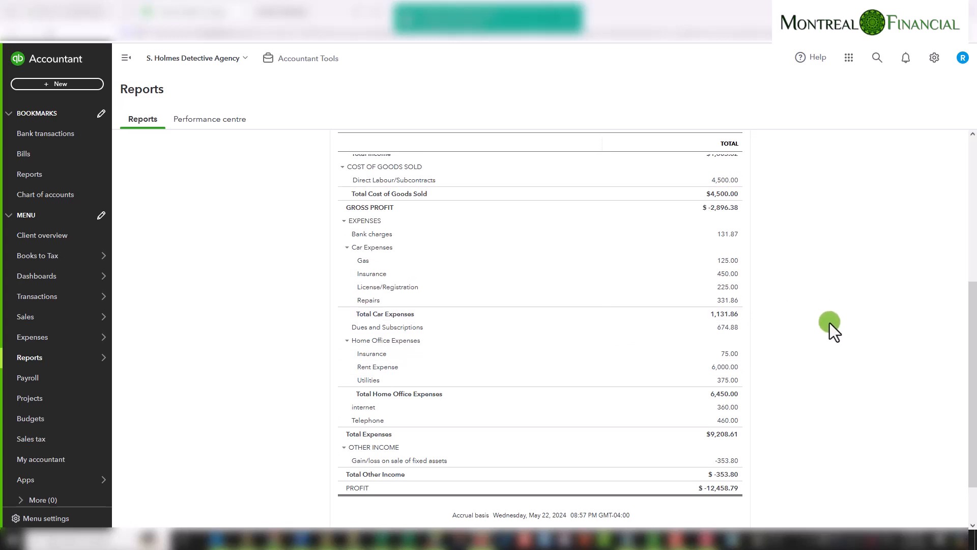
{"action": "scroll", "coordinate": [849, 360], "scroll_direction": "up", "scroll_amount": 2}
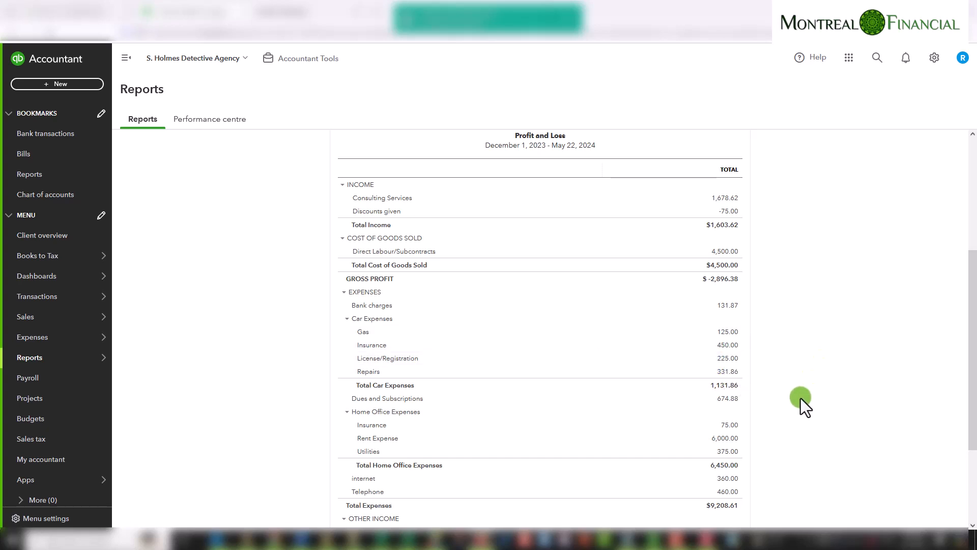
Drill into Total Car Expenses and add Tax Code and Tax Amount columns to the transaction report
{"action": "left_click", "coordinate": [724, 386]}
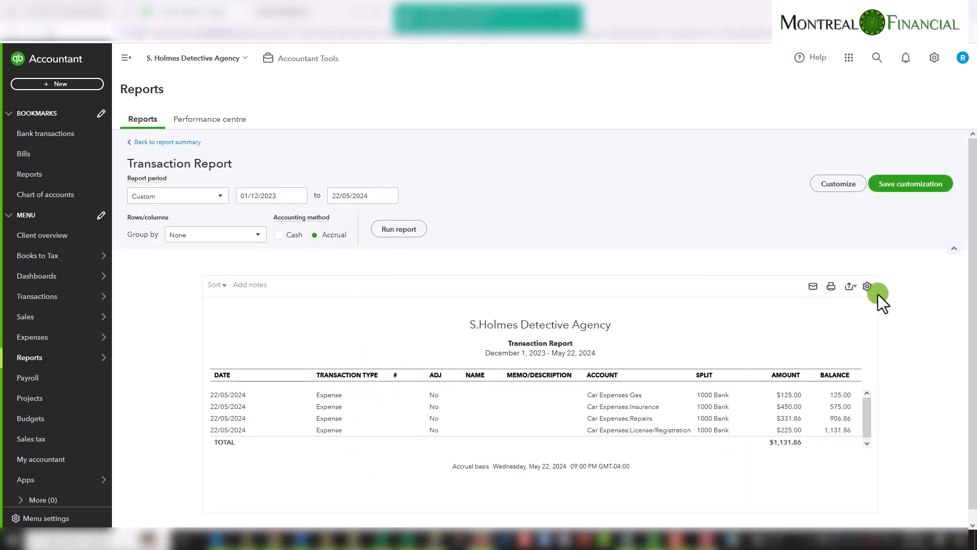
{"action": "left_click", "coordinate": [868, 286]}
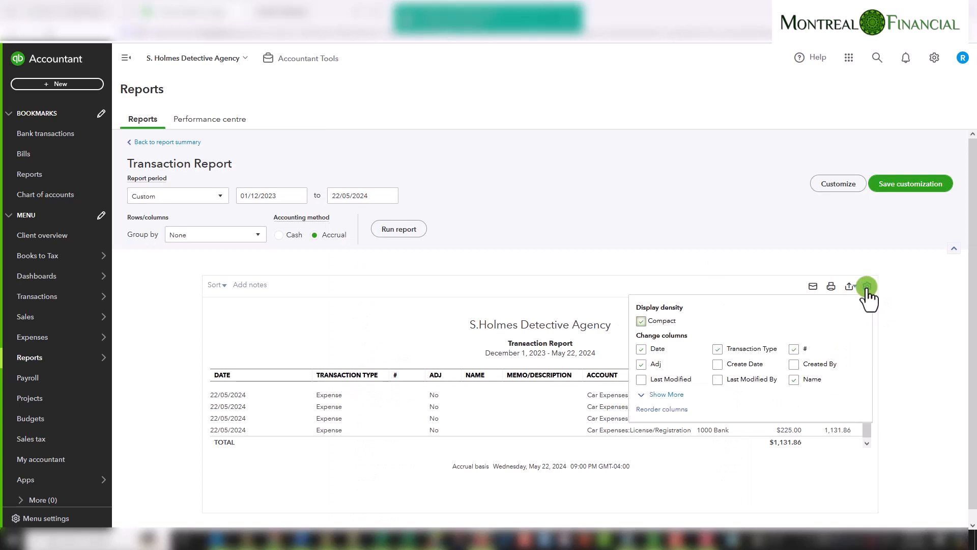
{"action": "left_click", "coordinate": [666, 395]}
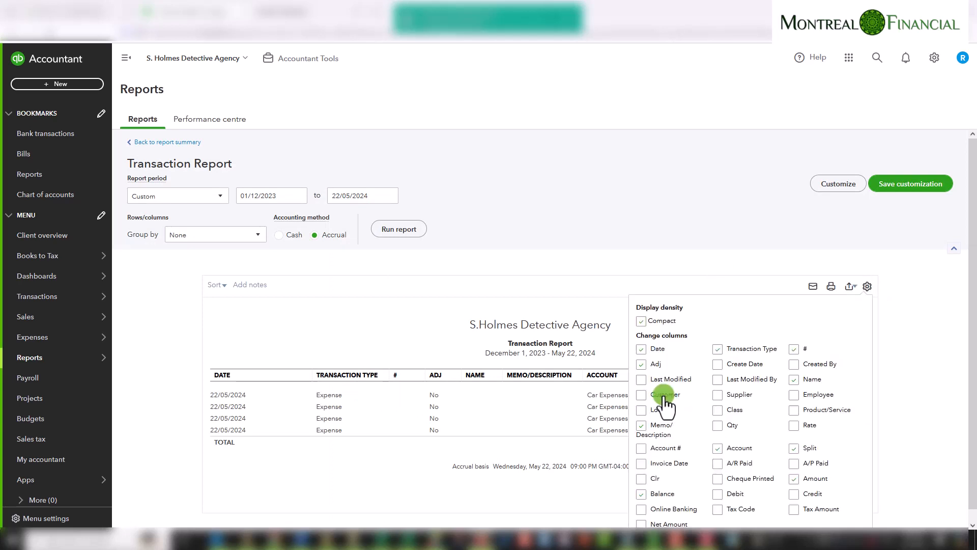
{"action": "left_click", "coordinate": [795, 478]}
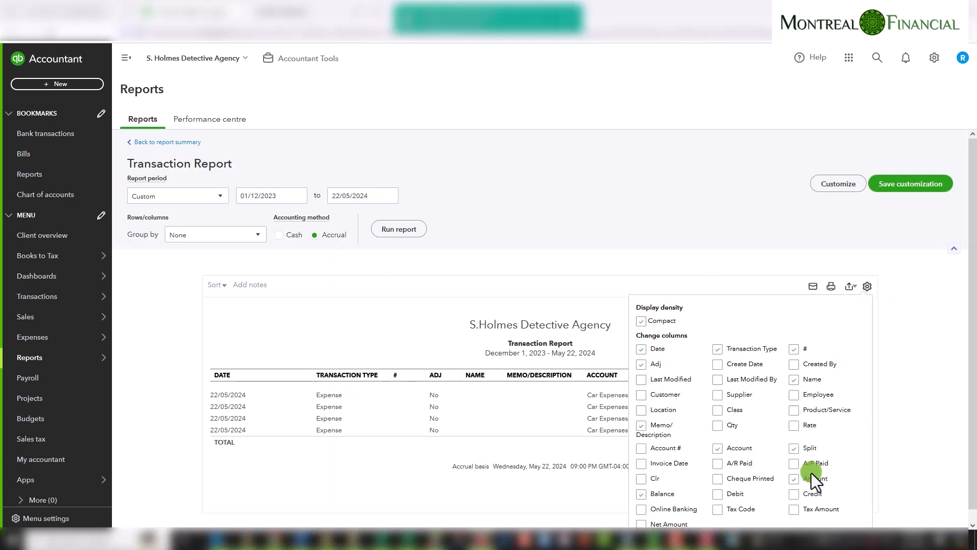
{"action": "left_click", "coordinate": [719, 510]}
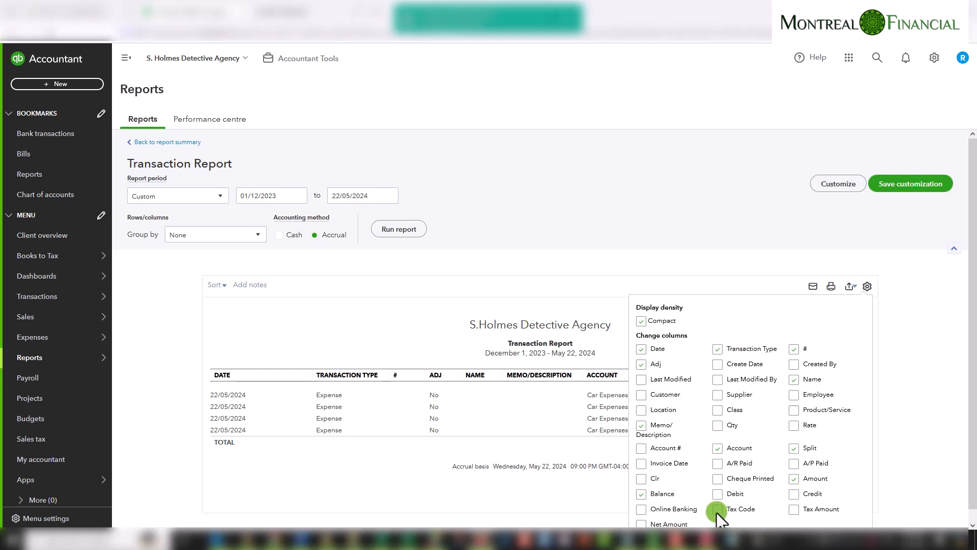
{"action": "left_click", "coordinate": [902, 436]}
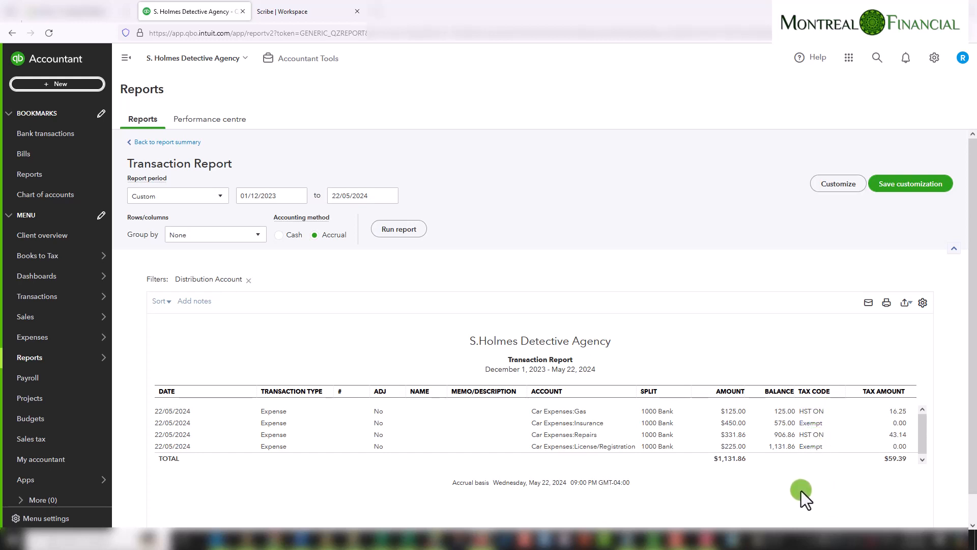
Export the Car Expenses transaction report to Excel
{"action": "left_click", "coordinate": [906, 303]}
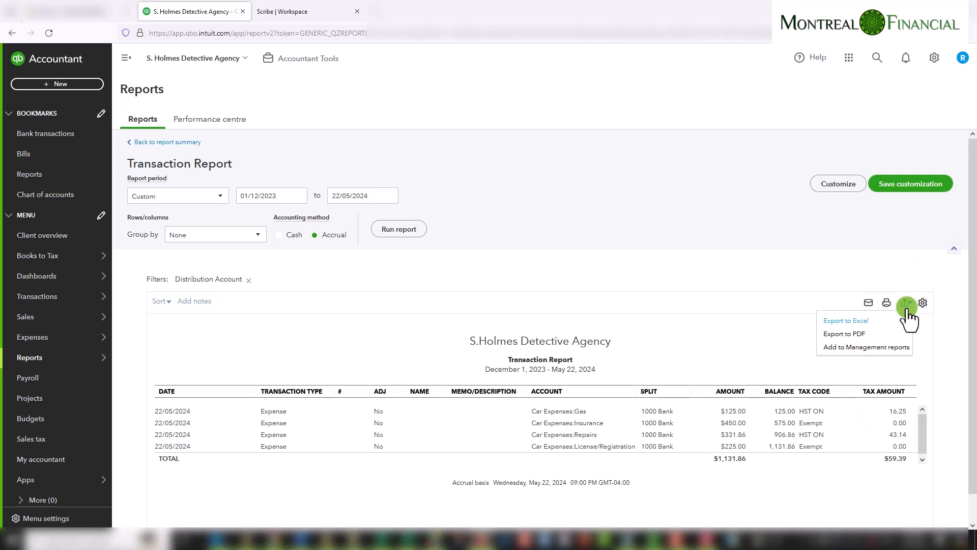
{"action": "left_click", "coordinate": [866, 320]}
{"action": "left_click", "coordinate": [659, 213]}
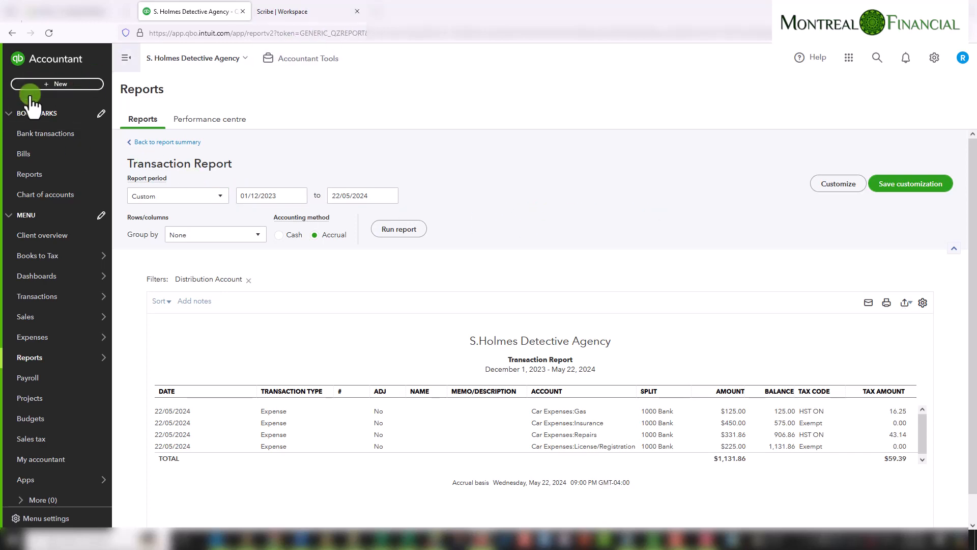
Open a new journal entry in a separate browser tab
{"action": "left_click", "coordinate": [57, 86]}
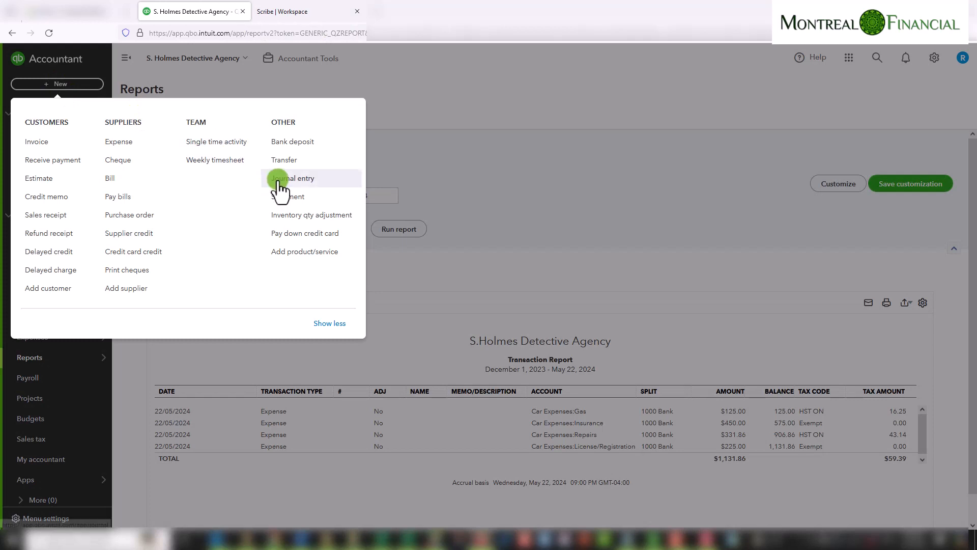
{"action": "right_click", "coordinate": [312, 179]}
{"action": "left_click", "coordinate": [331, 190]}
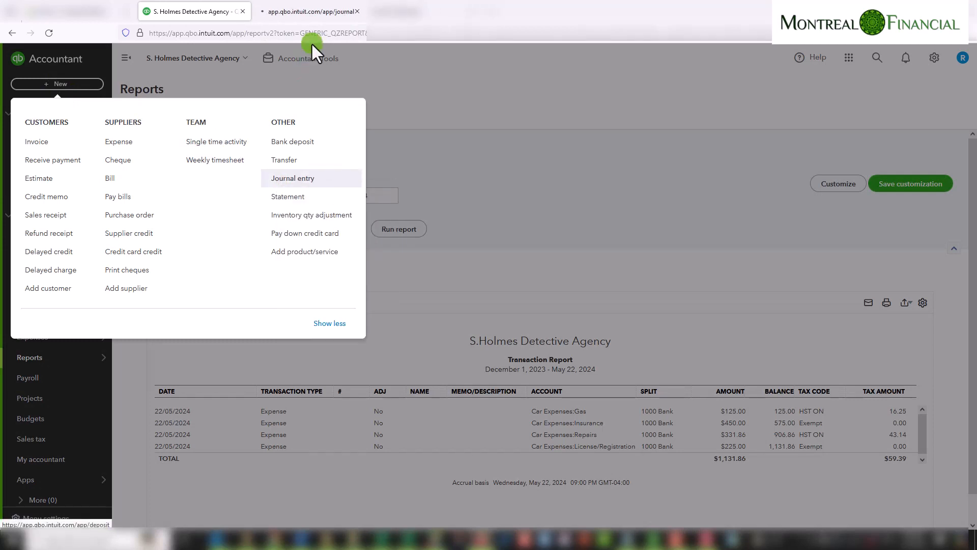
{"action": "left_click", "coordinate": [316, 15]}
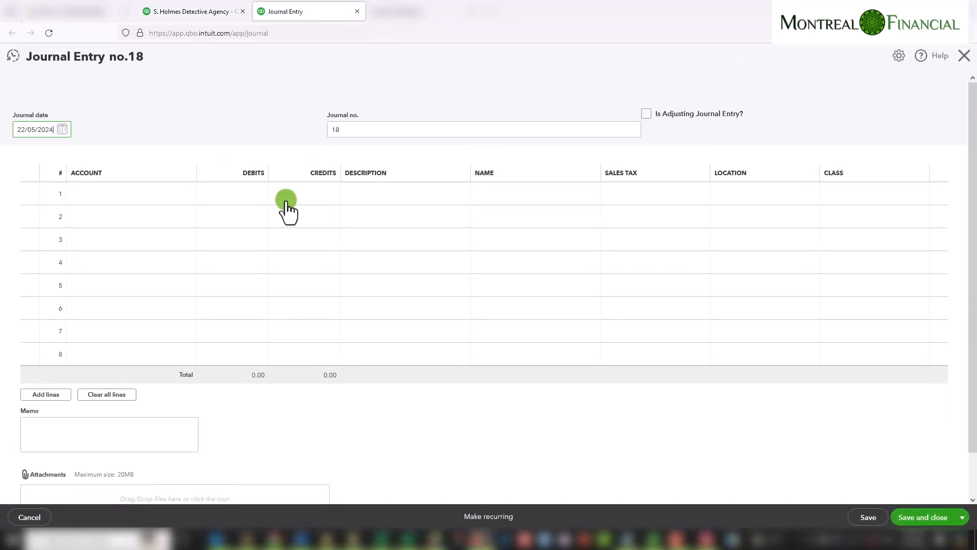
Set the journal date to 31/12/2024
{"action": "left_click", "coordinate": [62, 130]}
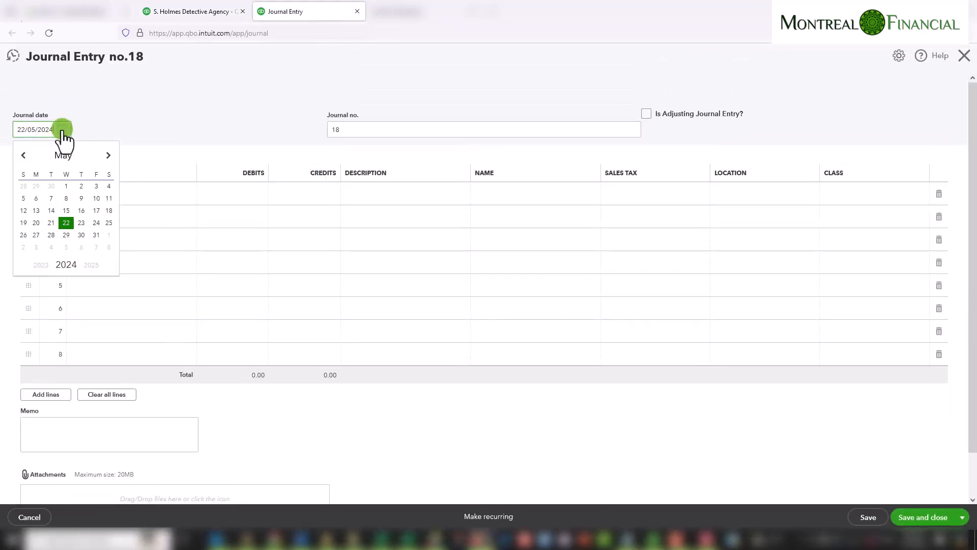
{"action": "left_click", "coordinate": [110, 156]}
{"action": "left_click", "coordinate": [110, 155]}
{"action": "left_click", "coordinate": [110, 156]}
{"action": "left_click", "coordinate": [110, 156]}
{"action": "left_click", "coordinate": [110, 156]}
{"action": "left_click", "coordinate": [110, 156]}
{"action": "left_click", "coordinate": [110, 155]}
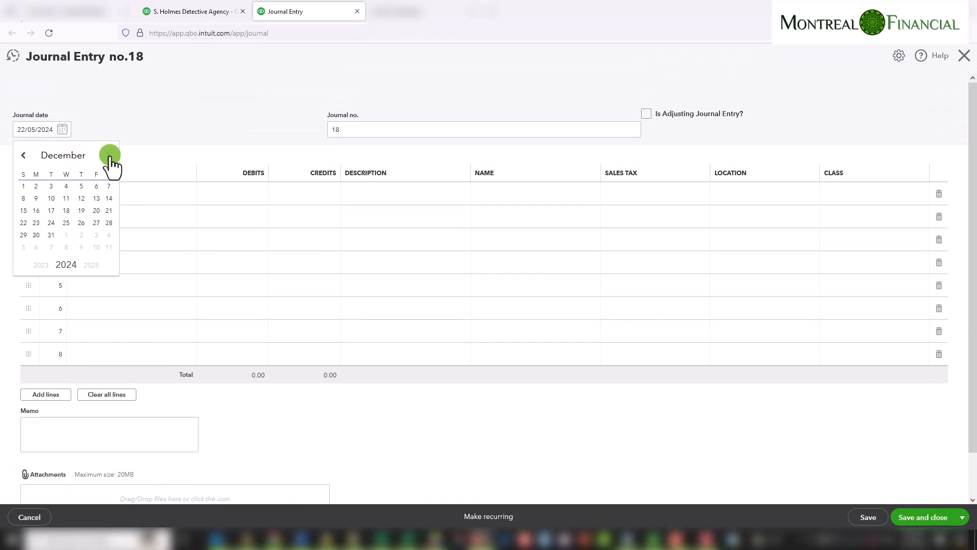
{"action": "left_click", "coordinate": [51, 235]}
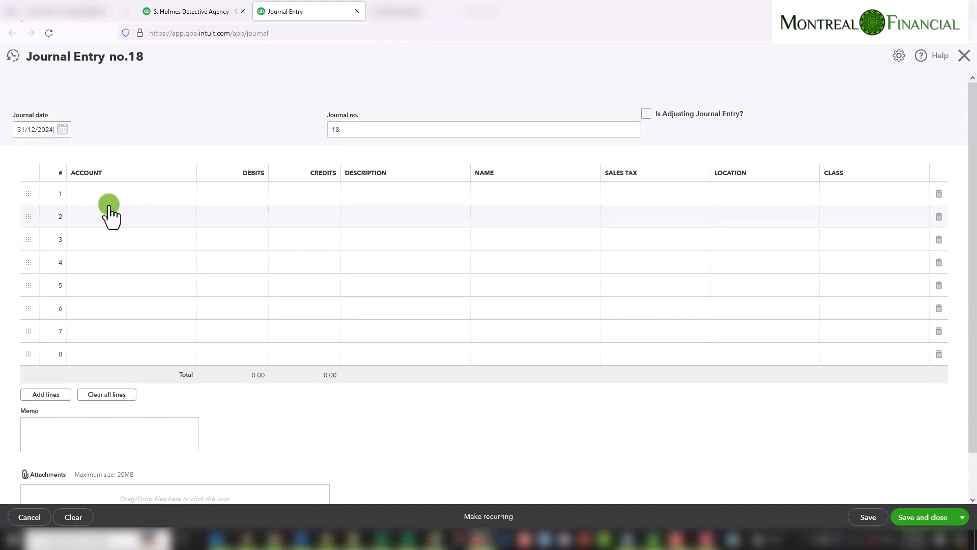
Start adding a new account from line 1's account list, choosing the Expenses account type and Auto detail type
{"action": "left_click", "coordinate": [142, 195]}
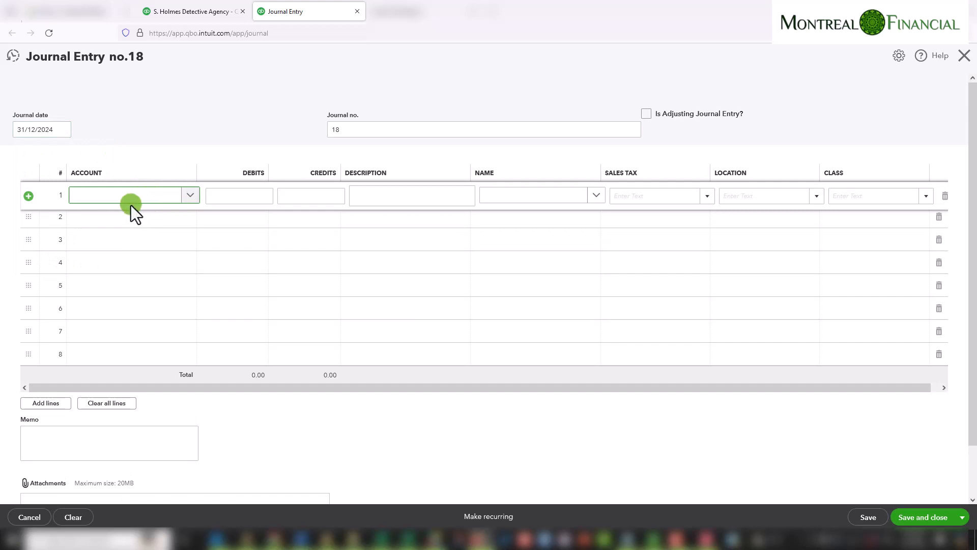
{"action": "left_click", "coordinate": [186, 196]}
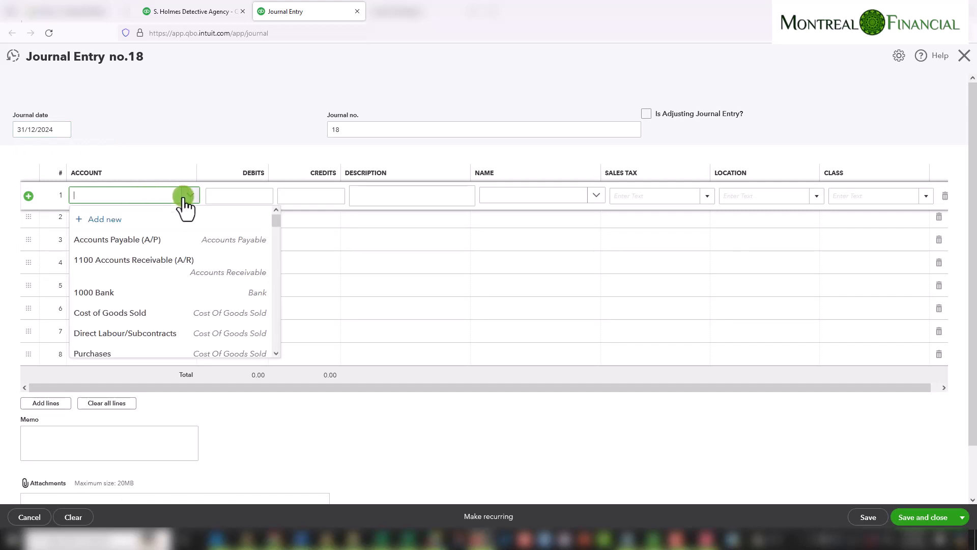
{"action": "left_click", "coordinate": [119, 219]}
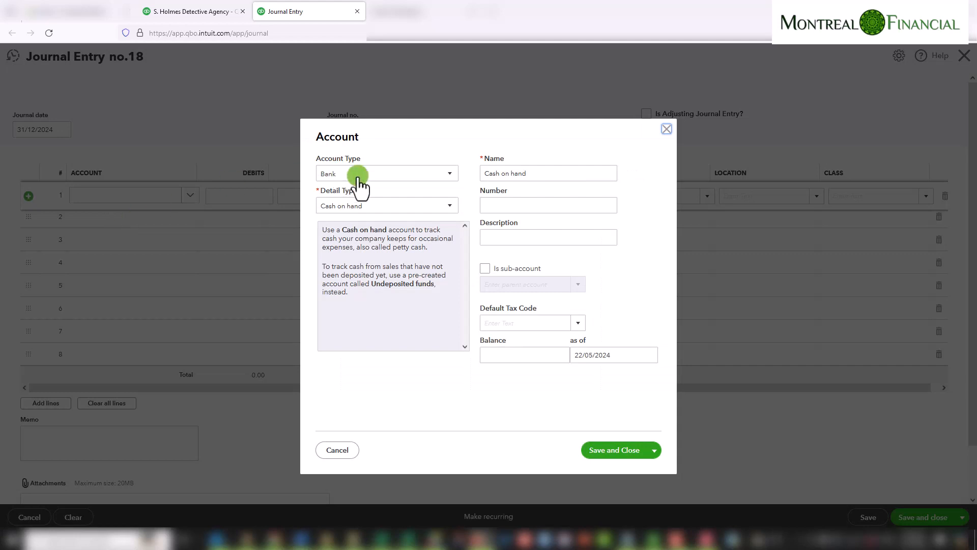
{"action": "left_click", "coordinate": [359, 175]}
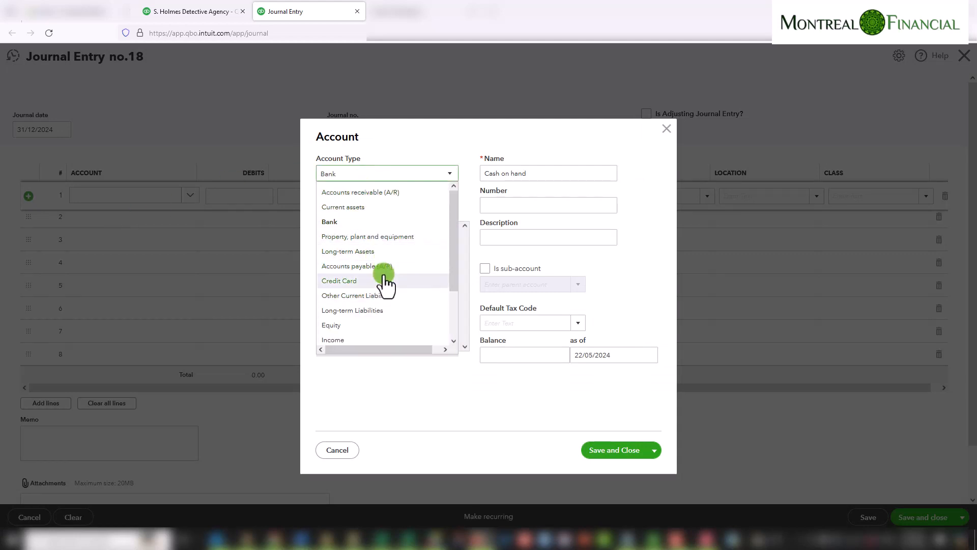
{"action": "scroll", "coordinate": [402, 286], "scroll_direction": "down", "scroll_amount": 1}
{"action": "scroll", "coordinate": [405, 288], "scroll_direction": "down", "scroll_amount": 1}
{"action": "left_click", "coordinate": [346, 328]}
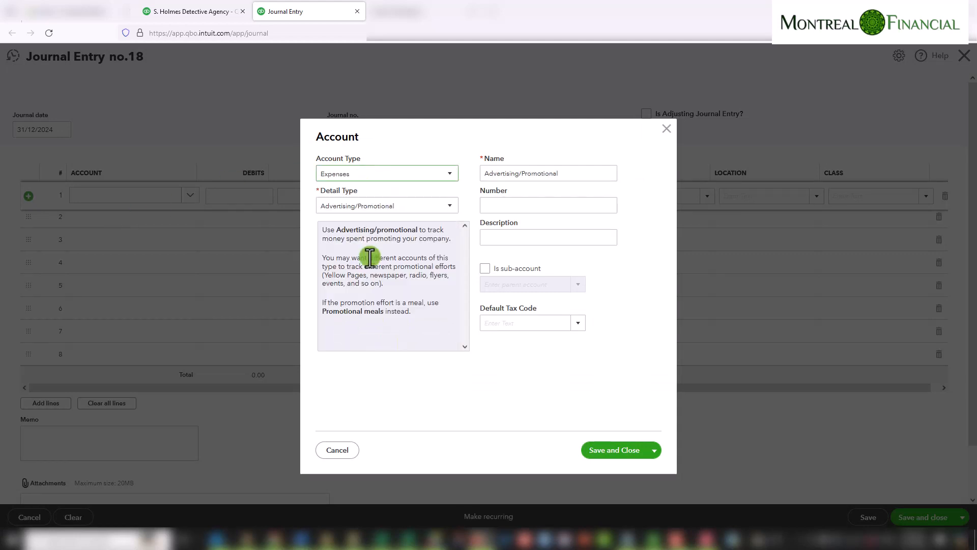
{"action": "left_click", "coordinate": [409, 205]}
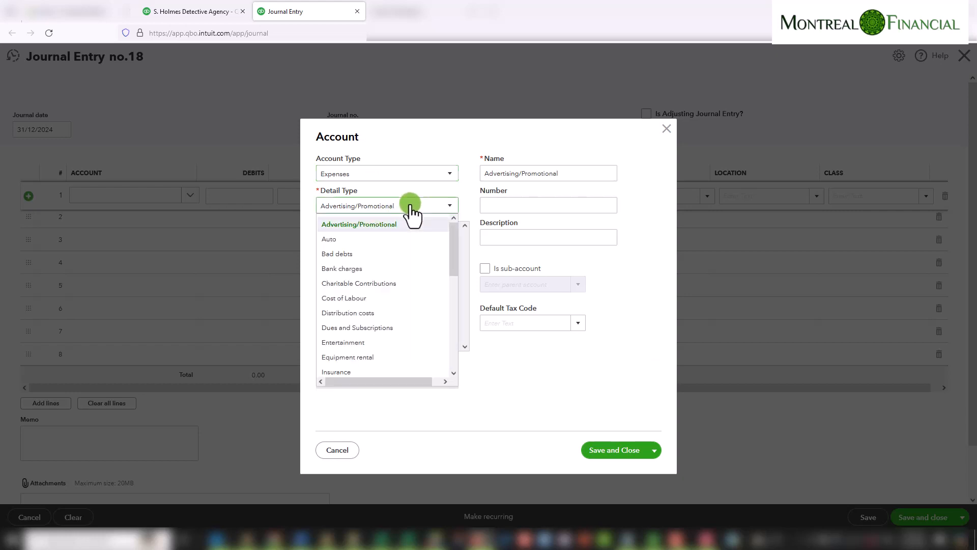
{"action": "left_click", "coordinate": [361, 239]}
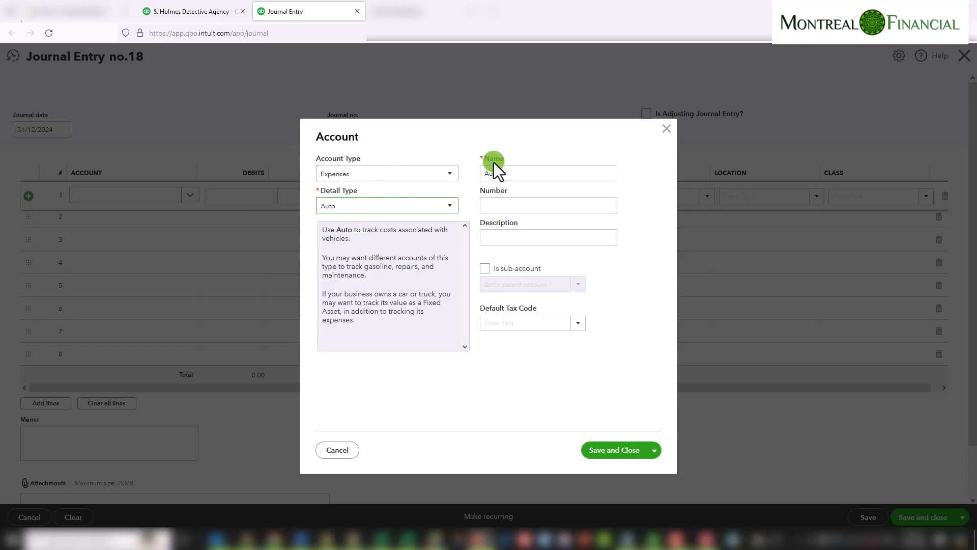
Name the new account Personal Portion as a sub-account of Car Expenses, then close the dialog without saving
{"action": "double_click", "coordinate": [518, 173]}
{"action": "type", "text": "Pe"}
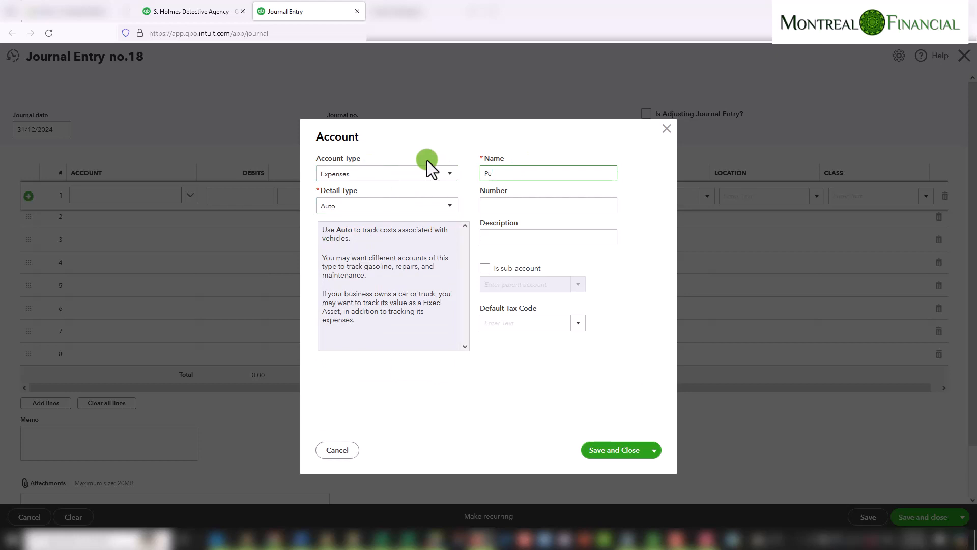
{"action": "type", "text": "rsonal Portion"}
{"action": "left_click", "coordinate": [486, 268]}
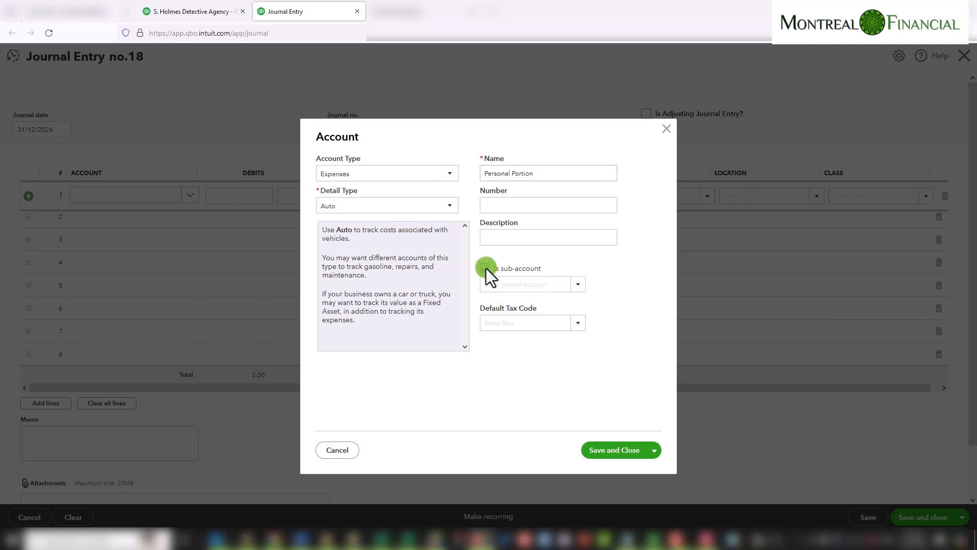
{"action": "left_click", "coordinate": [578, 285]}
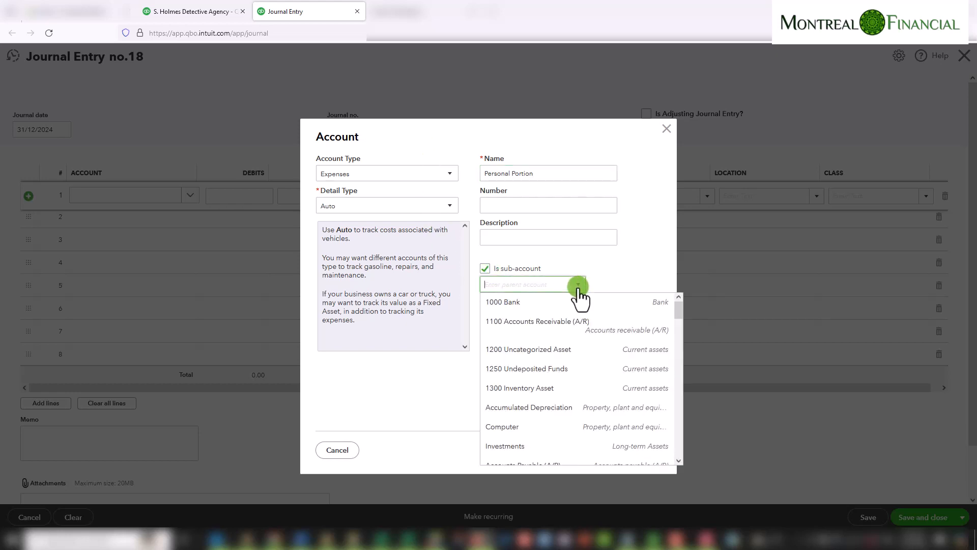
{"action": "type", "text": "car"}
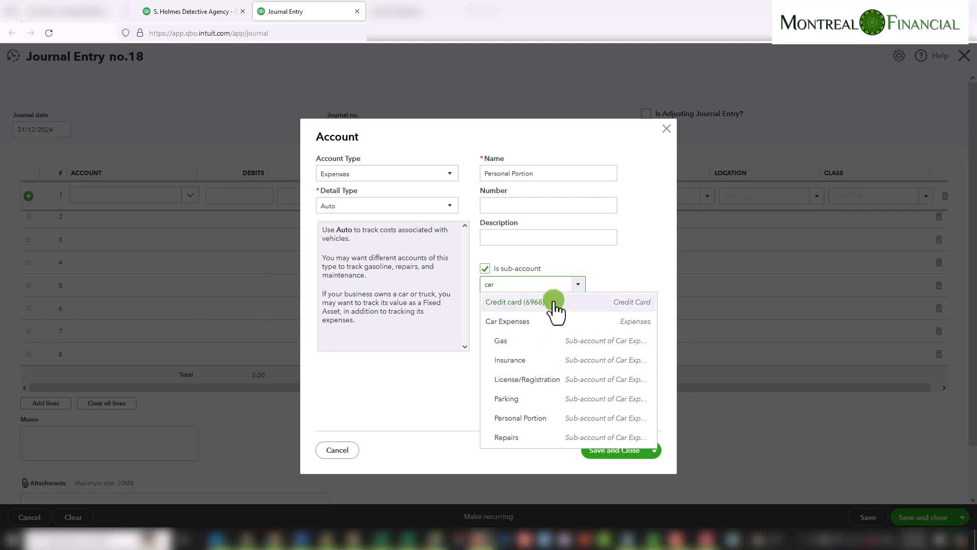
{"action": "left_click", "coordinate": [514, 323]}
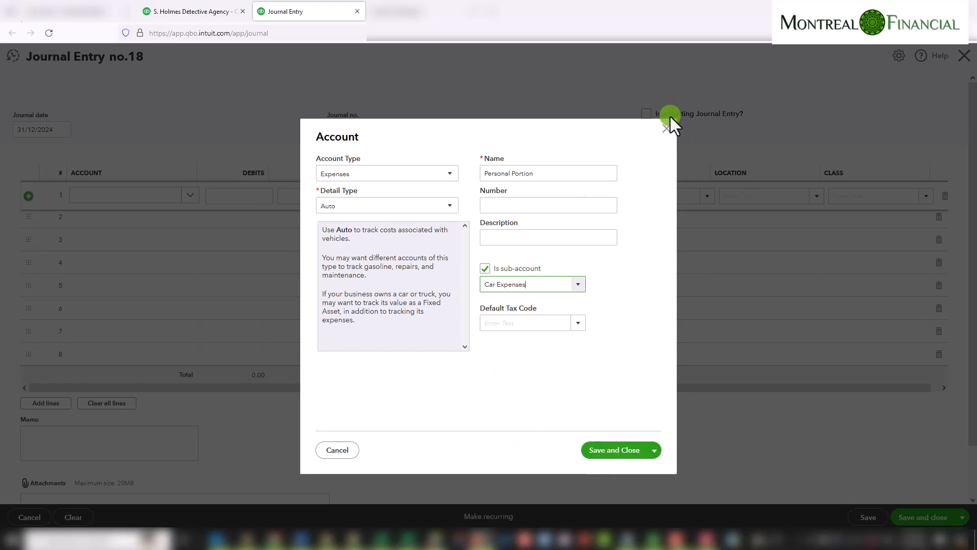
{"action": "left_click", "coordinate": [667, 129]}
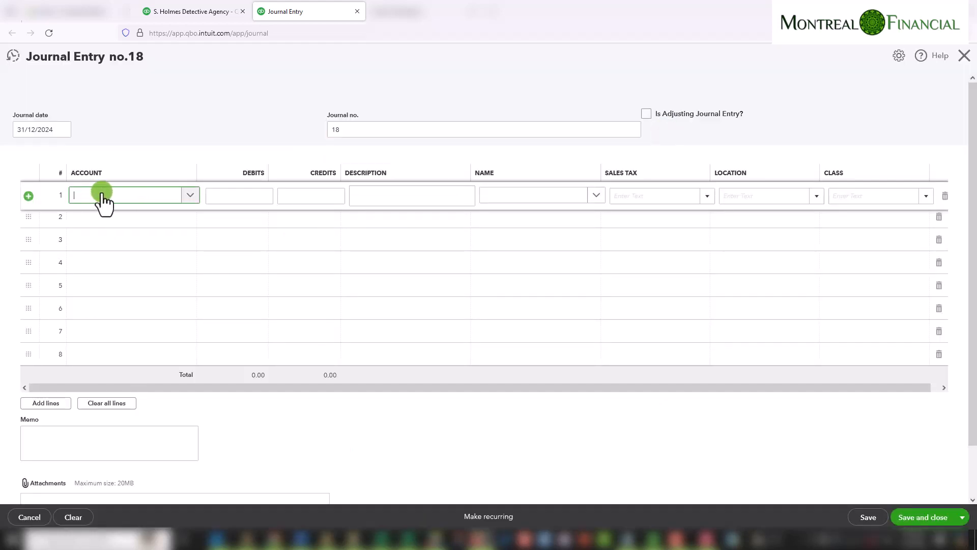
Choose Car Expenses:Personal Portion as the account on journal line 1
{"action": "type", "text": "Per"}
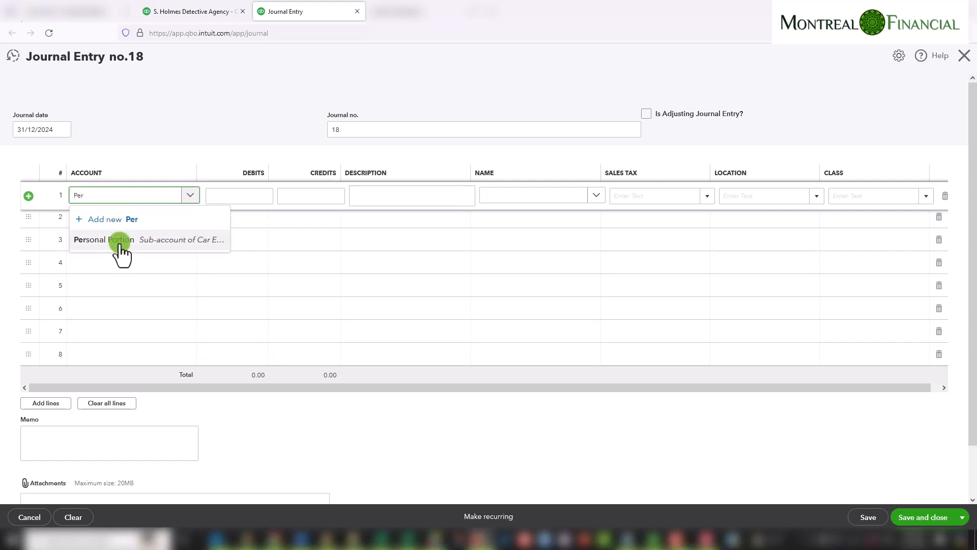
{"action": "left_click", "coordinate": [120, 240]}
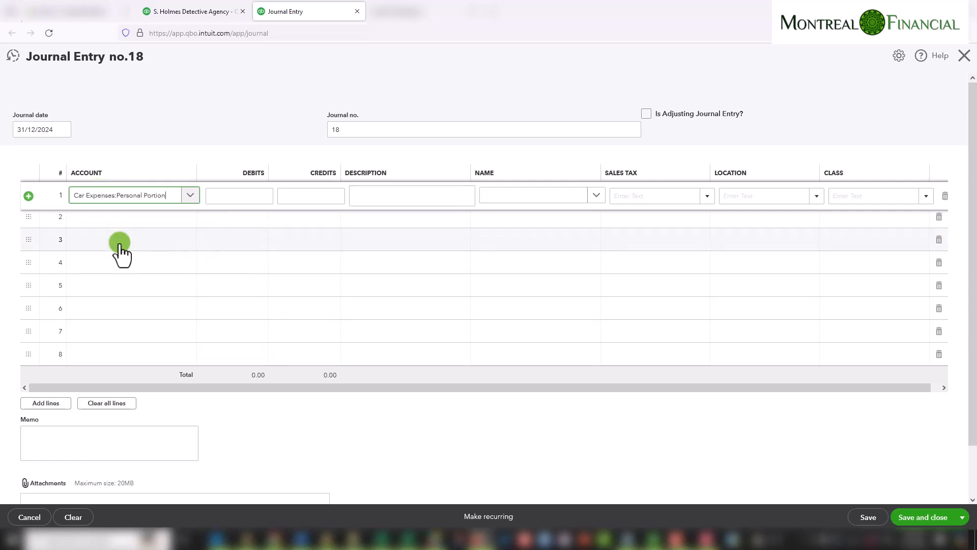
{"action": "left_click", "coordinate": [250, 195]}
Using the report's HST-taxed Gas and Repairs amounts, enter line 1's debit as (125+331.86)*.25
{"action": "left_click", "coordinate": [209, 15]}
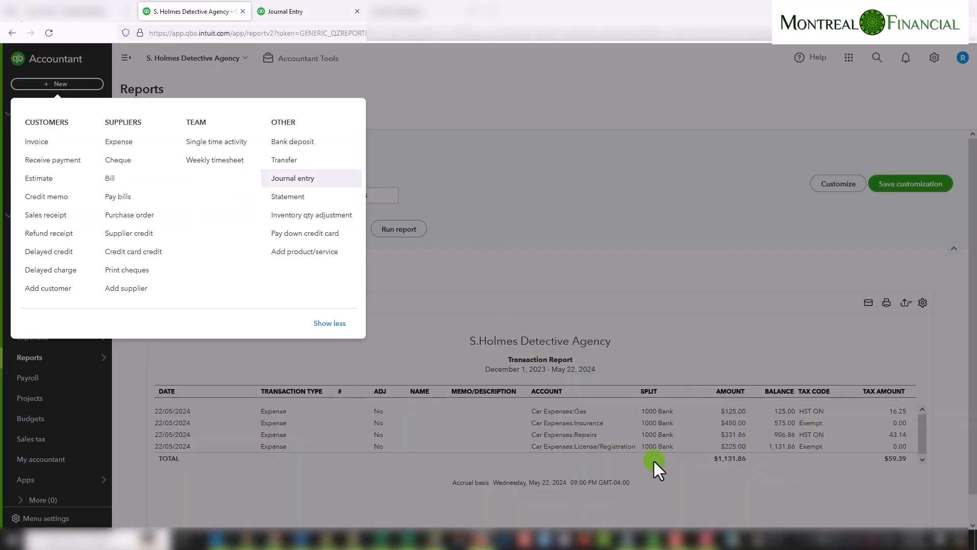
{"action": "left_click", "coordinate": [569, 99]}
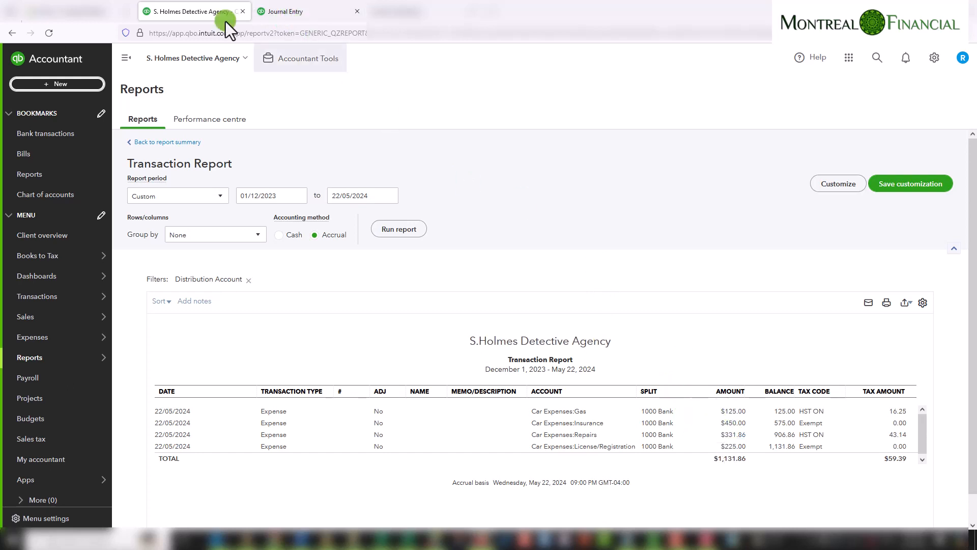
{"action": "left_click", "coordinate": [288, 11]}
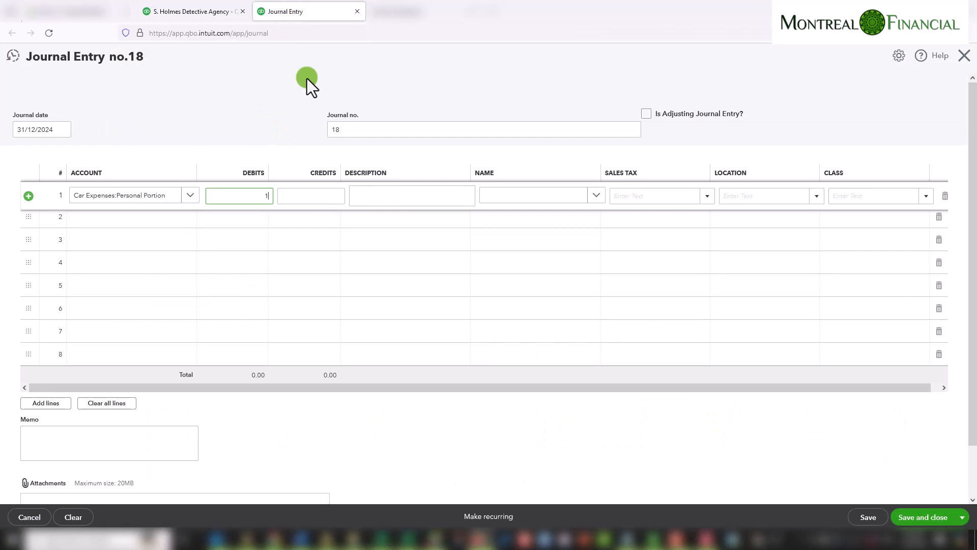
{"action": "type", "text": "125+331.86"}
{"action": "key", "text": "Tab"}
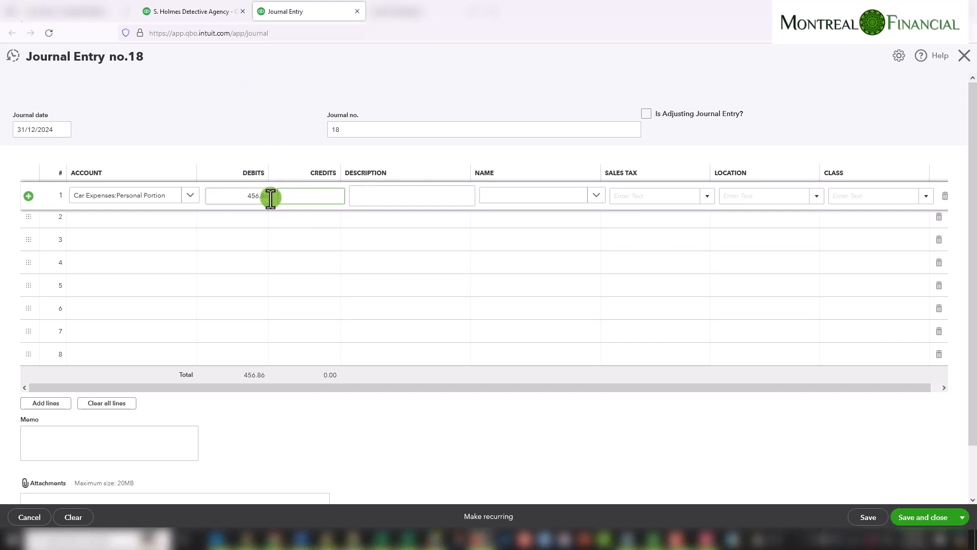
{"action": "left_click", "coordinate": [269, 196]}
{"action": "left_click", "coordinate": [269, 196]}
{"action": "type", "text": "*"}
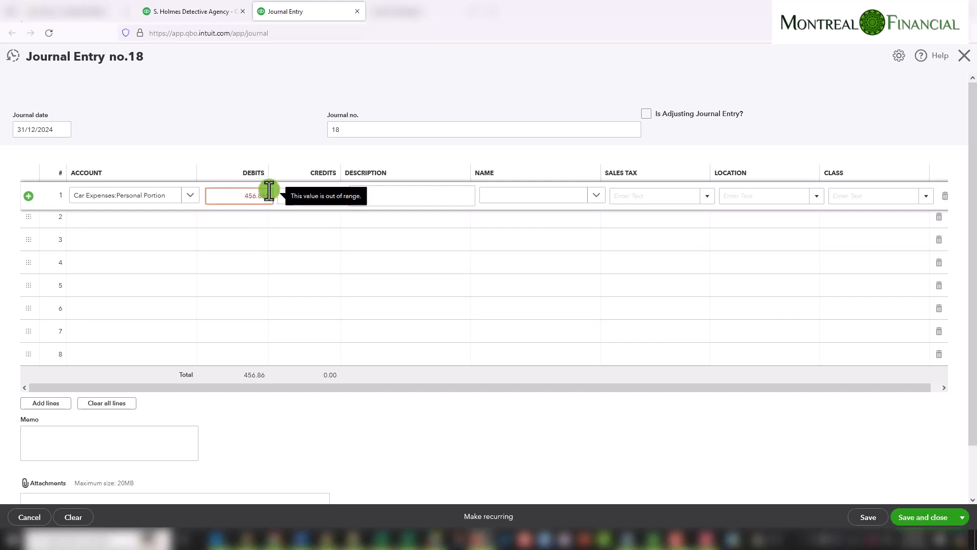
{"action": "type", "text": ".25"}
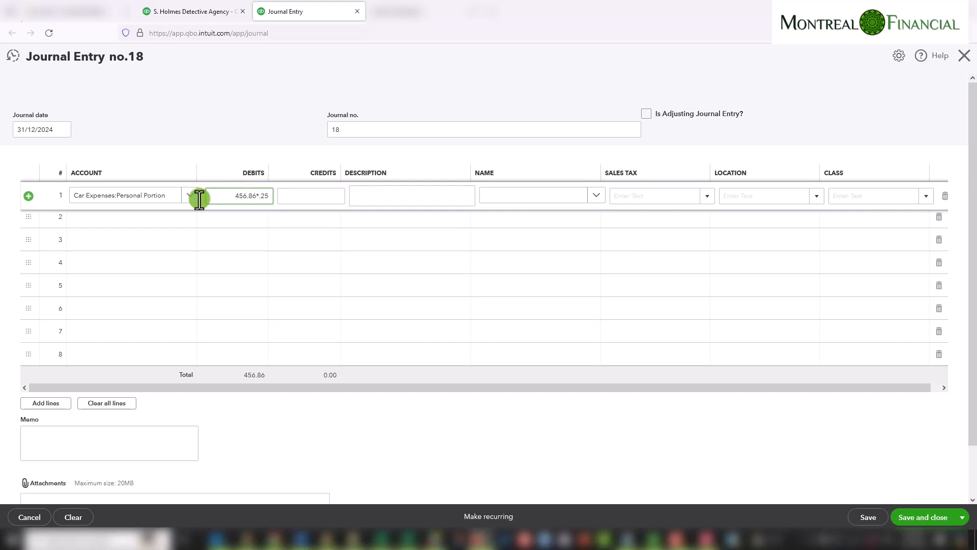
{"action": "left_click", "coordinate": [280, 197]}
Set line 1's sales tax code to HST ON (13% Purchases)
{"action": "left_click", "coordinate": [192, 11]}
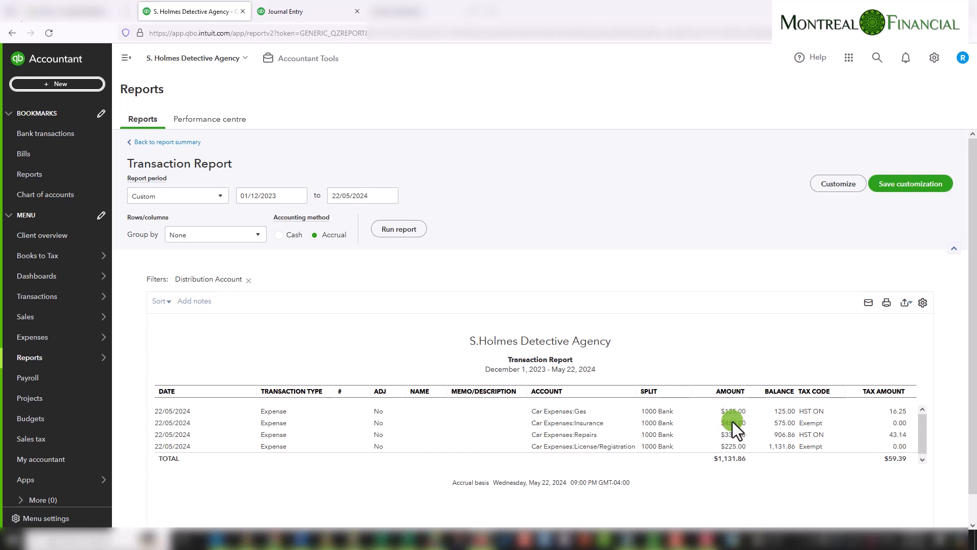
{"action": "left_click", "coordinate": [294, 11]}
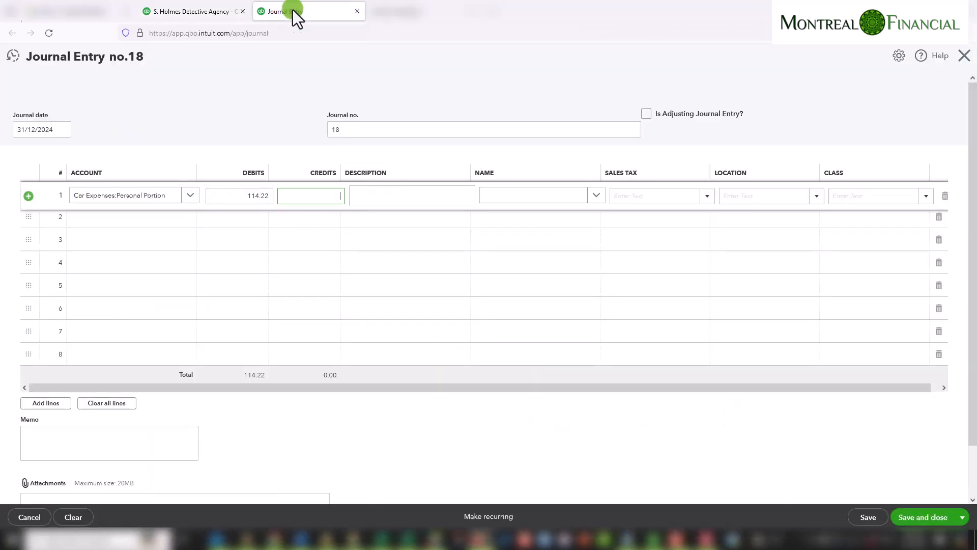
{"action": "left_click", "coordinate": [515, 196]}
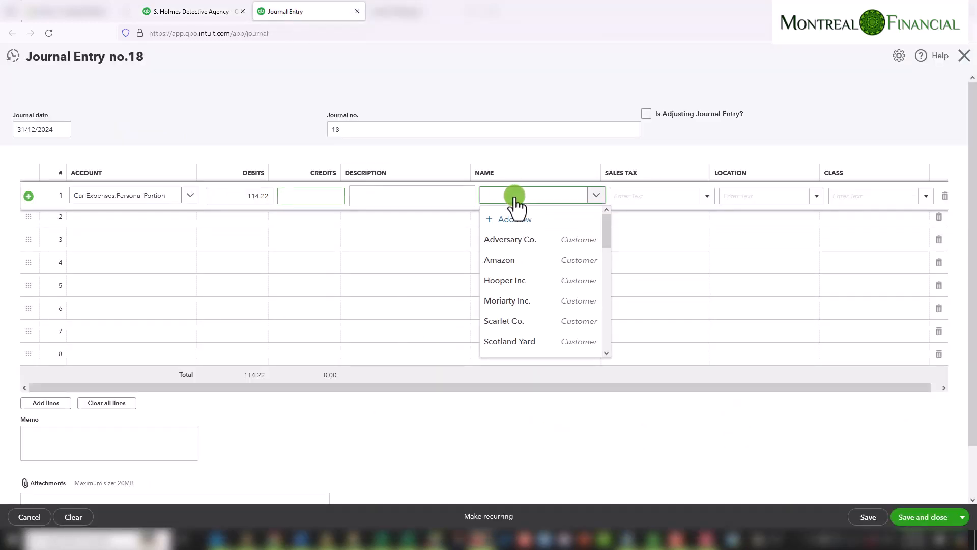
{"action": "left_click", "coordinate": [639, 195]}
{"action": "left_click", "coordinate": [708, 196]}
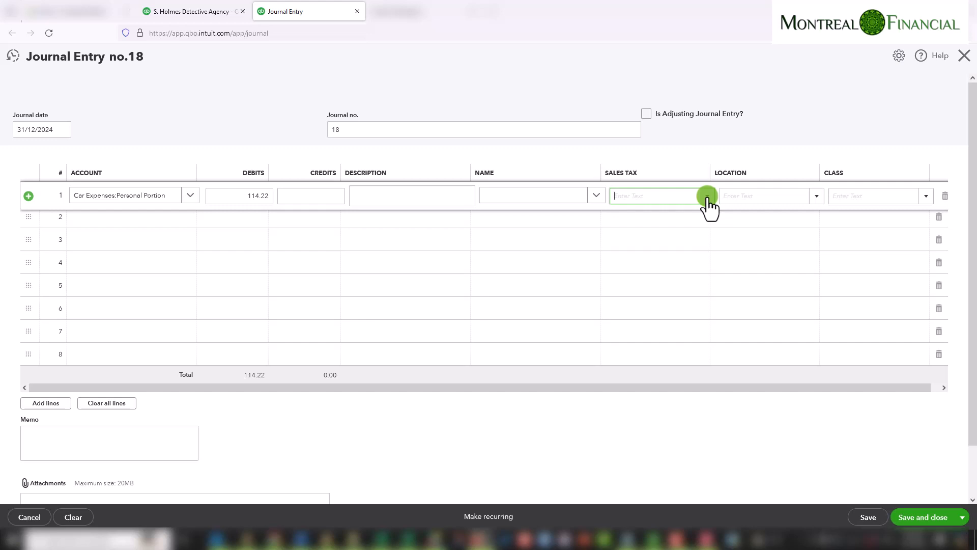
{"action": "left_click", "coordinate": [707, 196]}
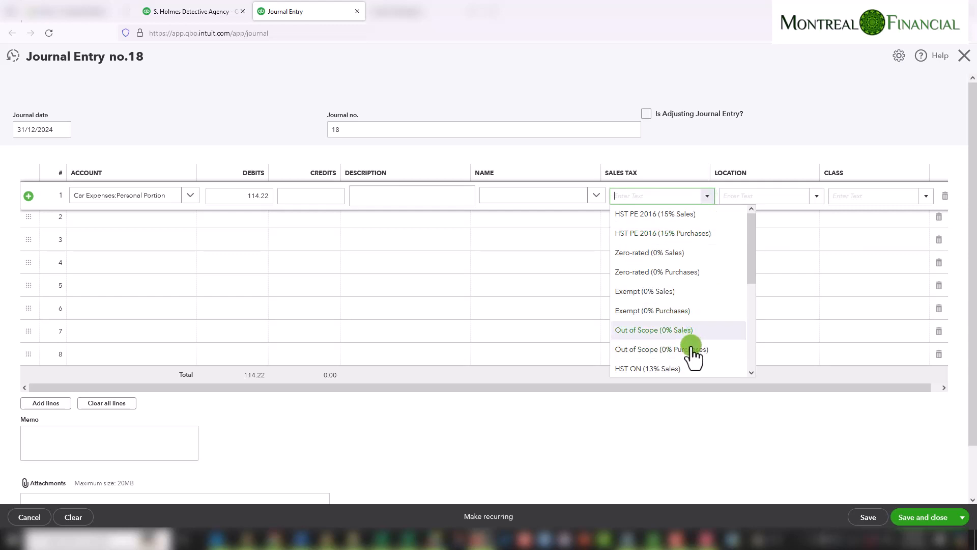
{"action": "scroll", "coordinate": [680, 356], "scroll_direction": "down", "scroll_amount": 1}
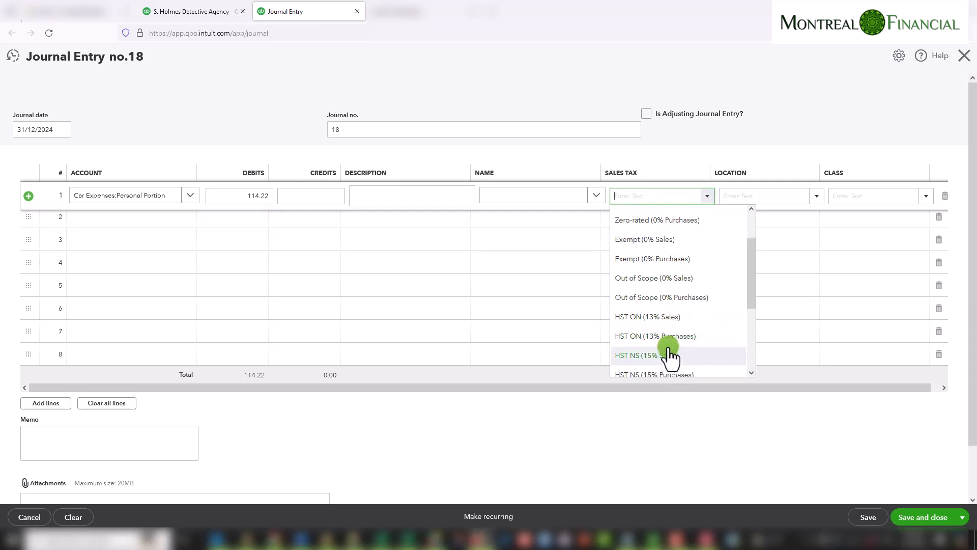
{"action": "left_click", "coordinate": [667, 339]}
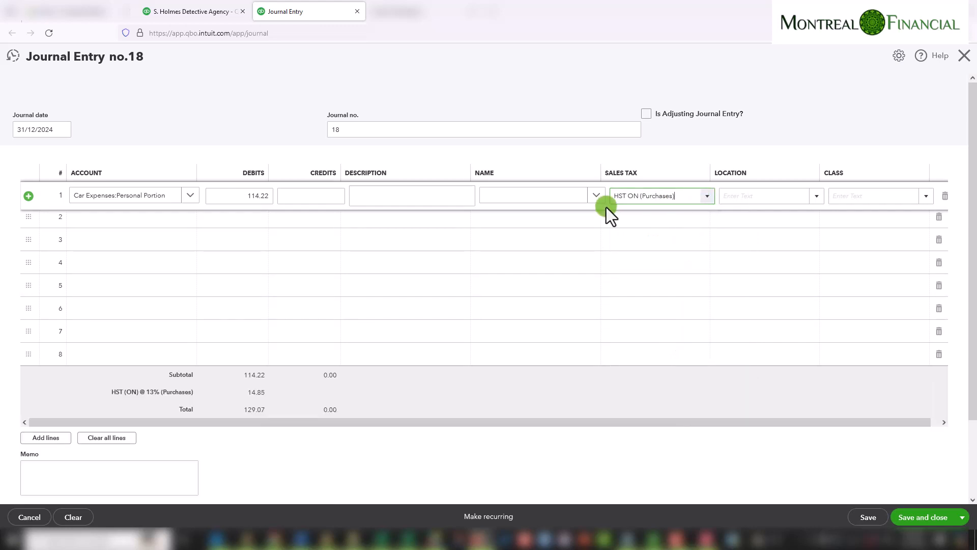
Move line 1's 114.22 amount from the debit column to the credit column
{"action": "left_click", "coordinate": [235, 196]}
{"action": "left_click", "coordinate": [235, 196]}
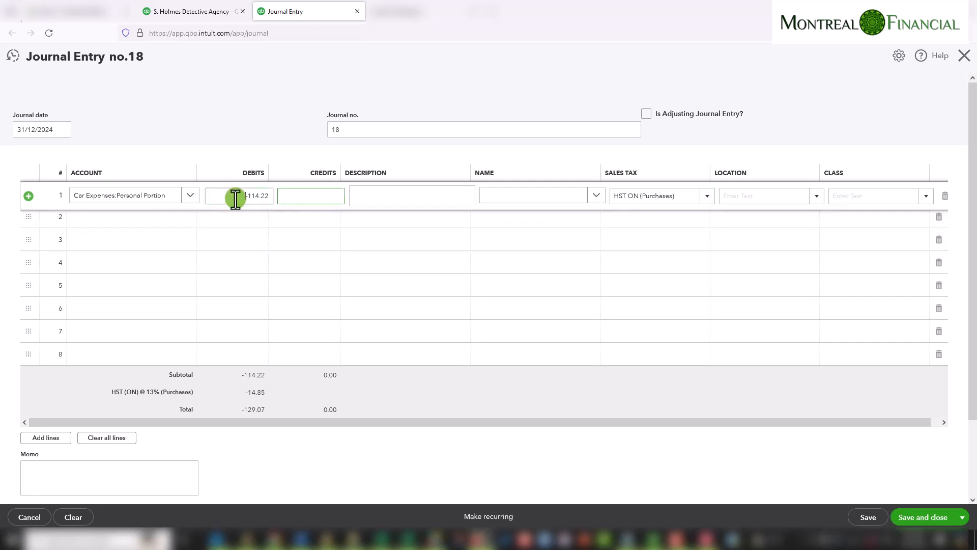
{"action": "left_click", "coordinate": [233, 196]}
{"action": "key", "text": "BackSpace"}
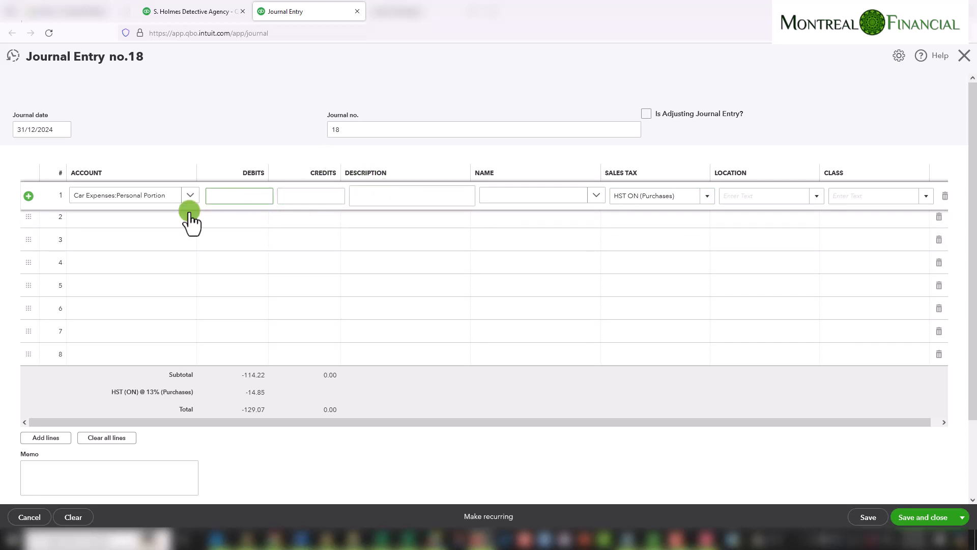
{"action": "left_click", "coordinate": [321, 196]}
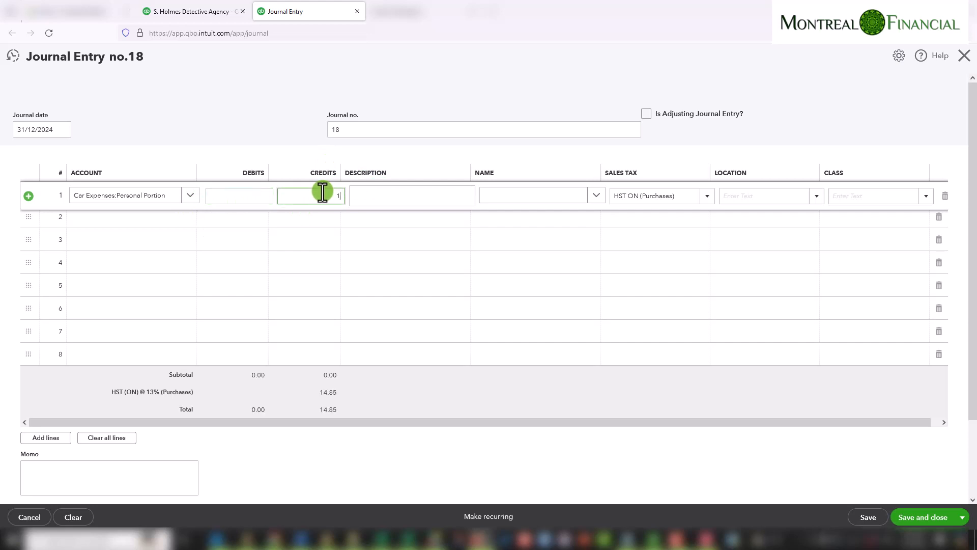
{"action": "type", "text": "114.22"}
{"action": "key", "text": "Tab"}
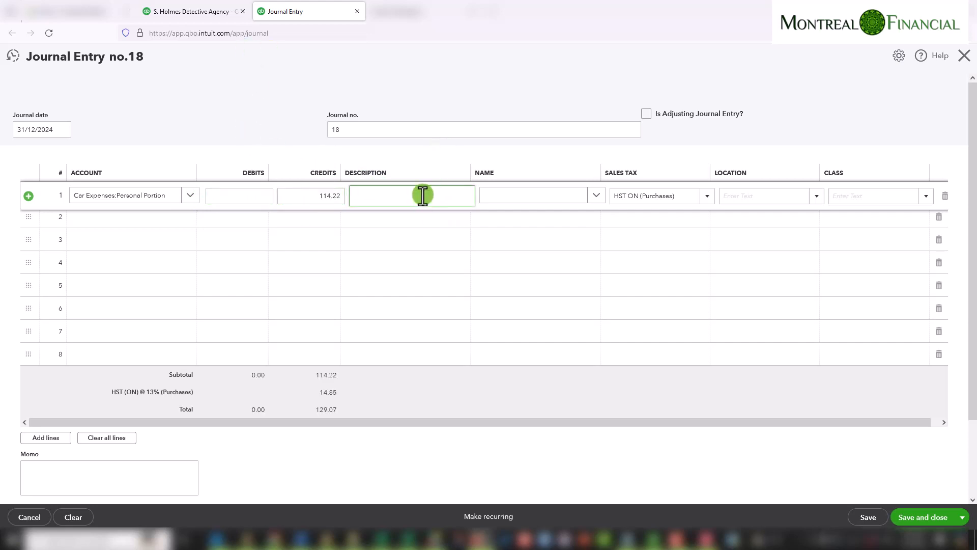
Enter line 1's description as Reflect personal portion of car expenses with HST
{"action": "type", "text": "Reflect personal portion of car expenses with HST"}
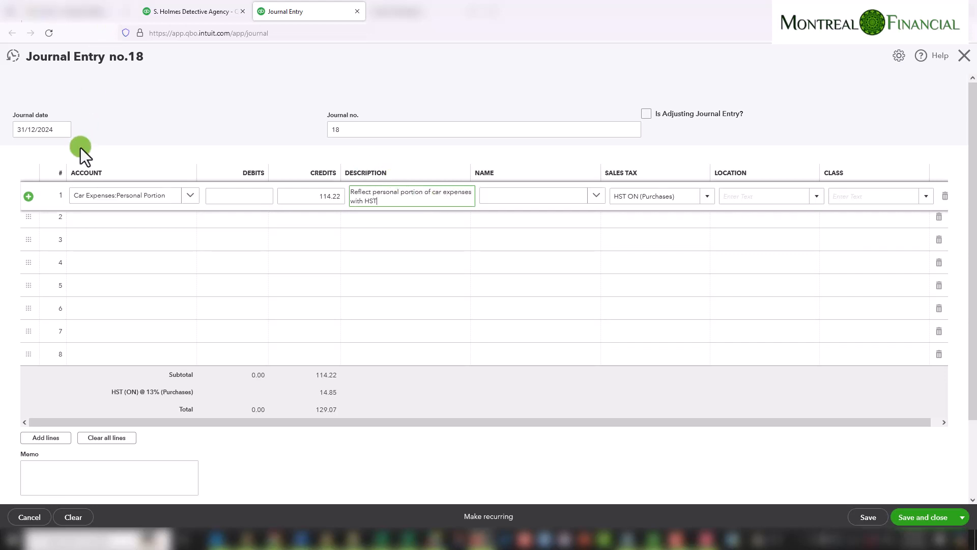
Choose Car Expenses:Personal Portion as the account on journal line 2
{"action": "left_click", "coordinate": [97, 218]}
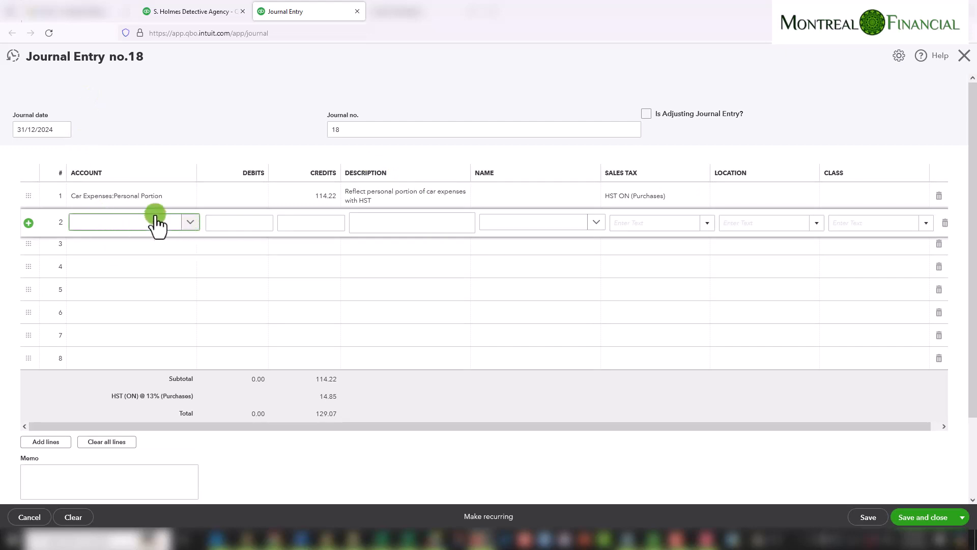
{"action": "type", "text": "pers"}
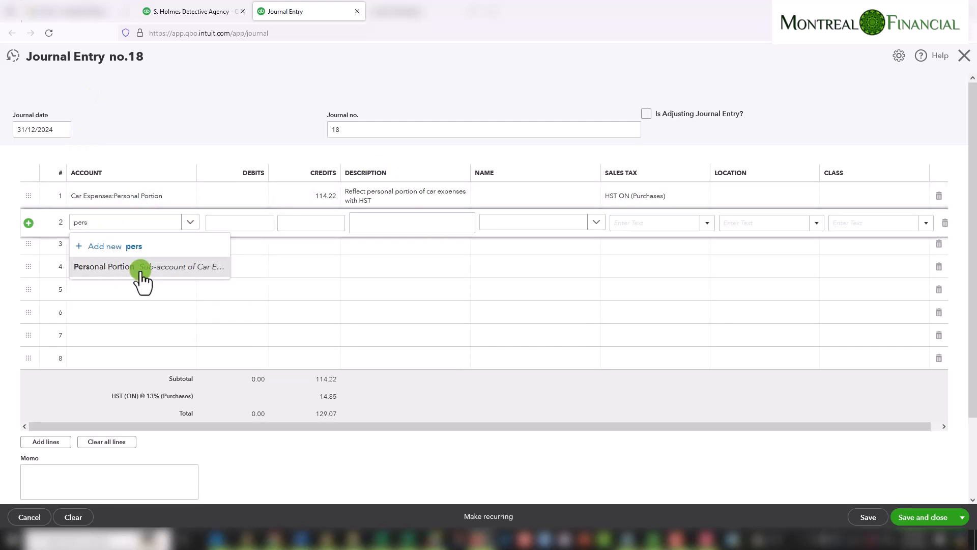
{"action": "left_click", "coordinate": [141, 269]}
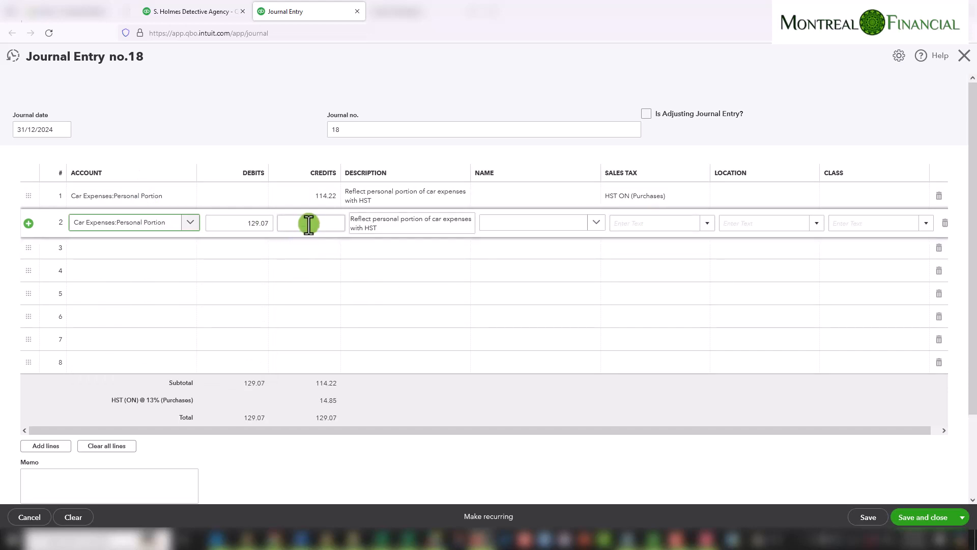
Check the report's tax-exempt car expense amounts and enter 675 as line 2's credit
{"action": "left_click", "coordinate": [309, 224]}
{"action": "left_click", "coordinate": [158, 11]}
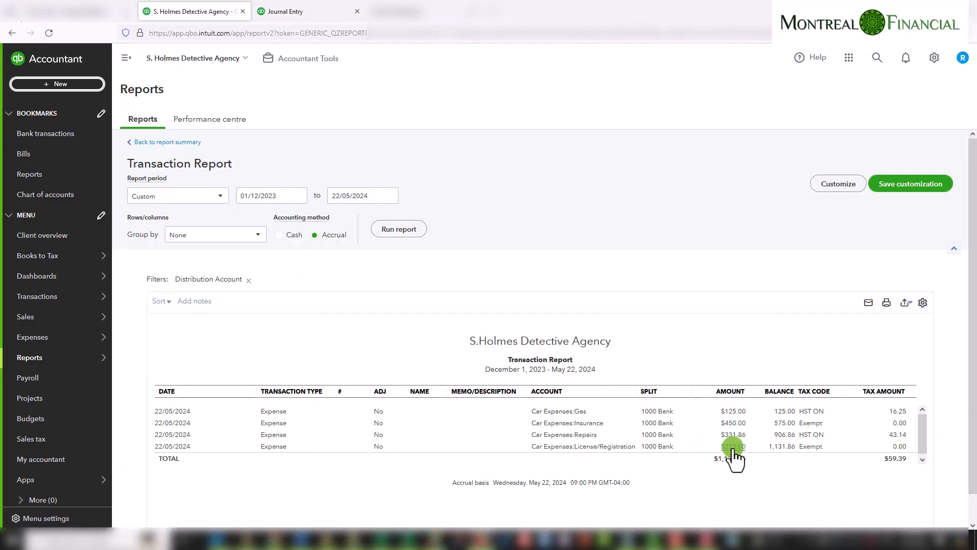
{"action": "left_click", "coordinate": [306, 14]}
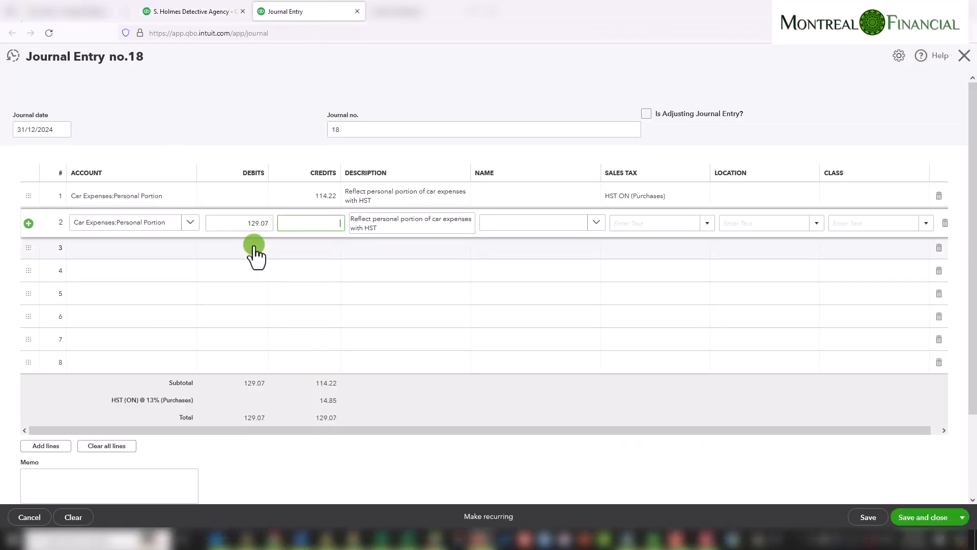
{"action": "type", "text": "675"}
{"action": "key", "text": "Tab"}
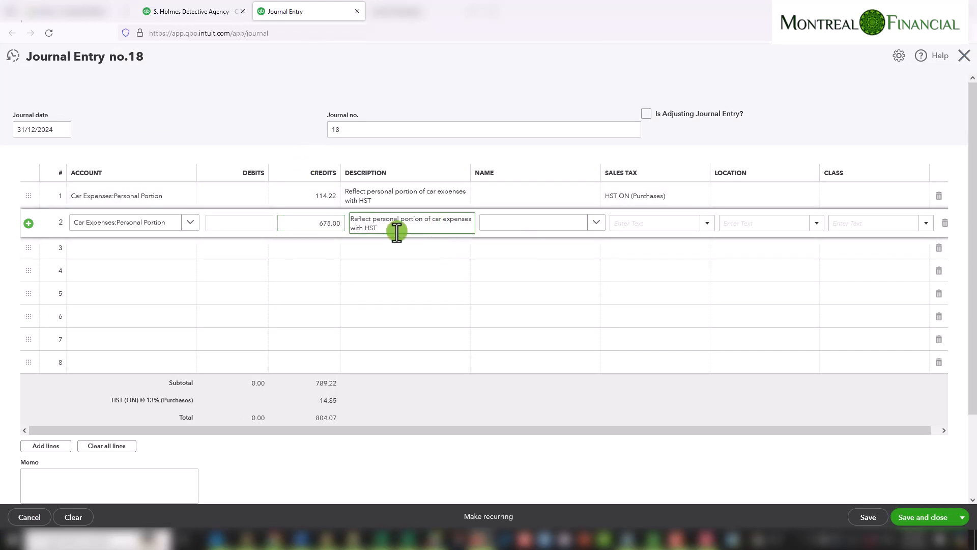
Change line 2's description to say without HST and set its credit to 675*.25
{"action": "left_click", "coordinate": [363, 229]}
{"action": "type", "text": "out"}
{"action": "left_click", "coordinate": [344, 220]}
{"action": "type", "text": "675"}
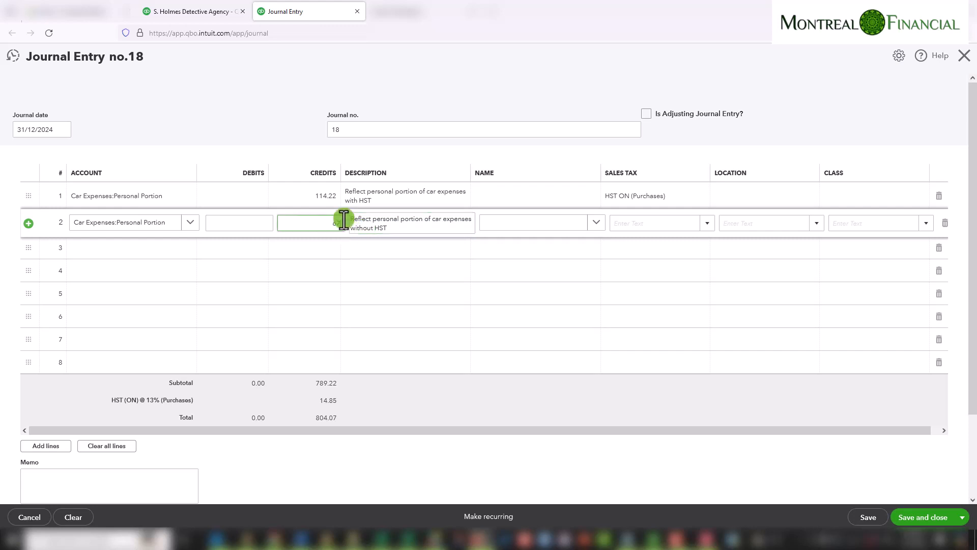
{"action": "type", "text": "*.2"}
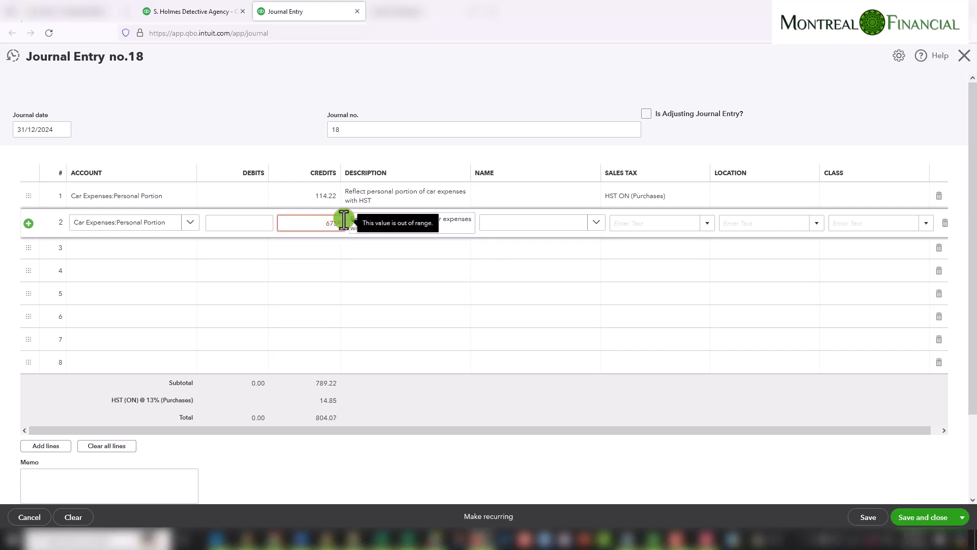
{"action": "type", "text": "5"}
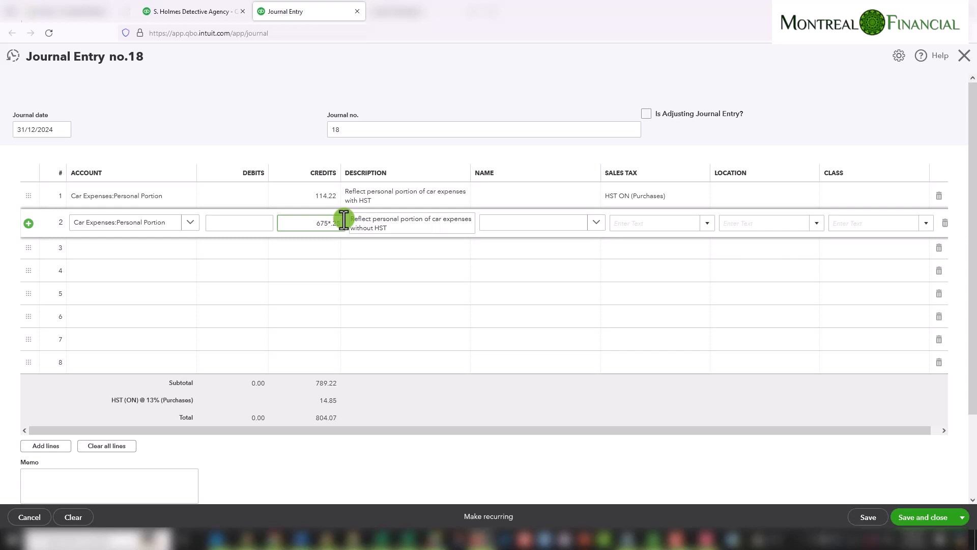
{"action": "key", "text": "Tab"}
Set line 2's sales tax code to Exempt (Purchases)
{"action": "left_click", "coordinate": [323, 222]}
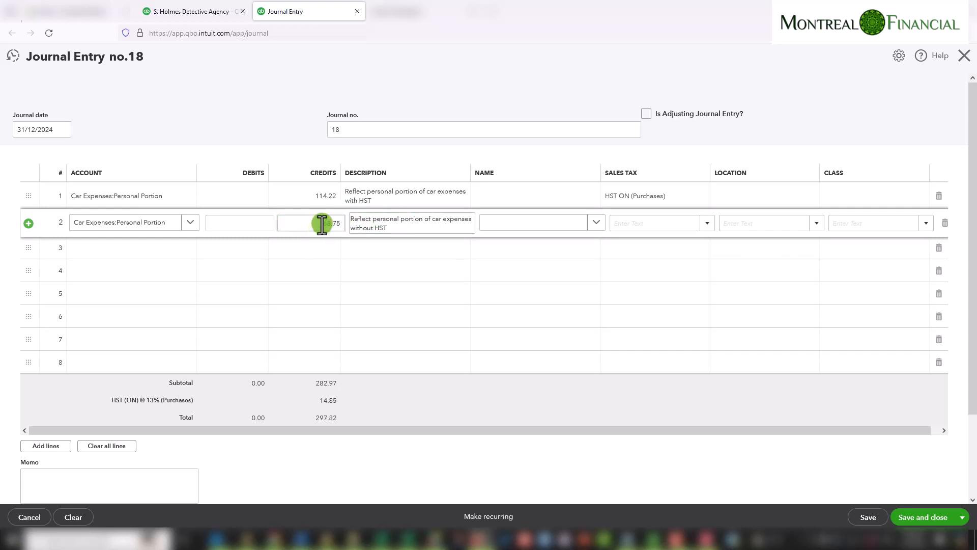
{"action": "left_click", "coordinate": [698, 222]}
{"action": "left_click", "coordinate": [707, 223]}
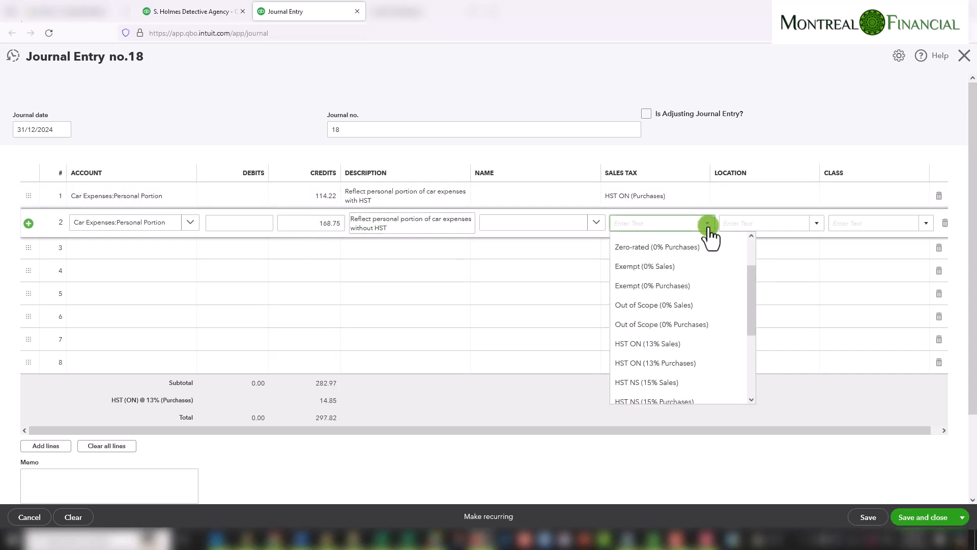
{"action": "left_click", "coordinate": [655, 286]}
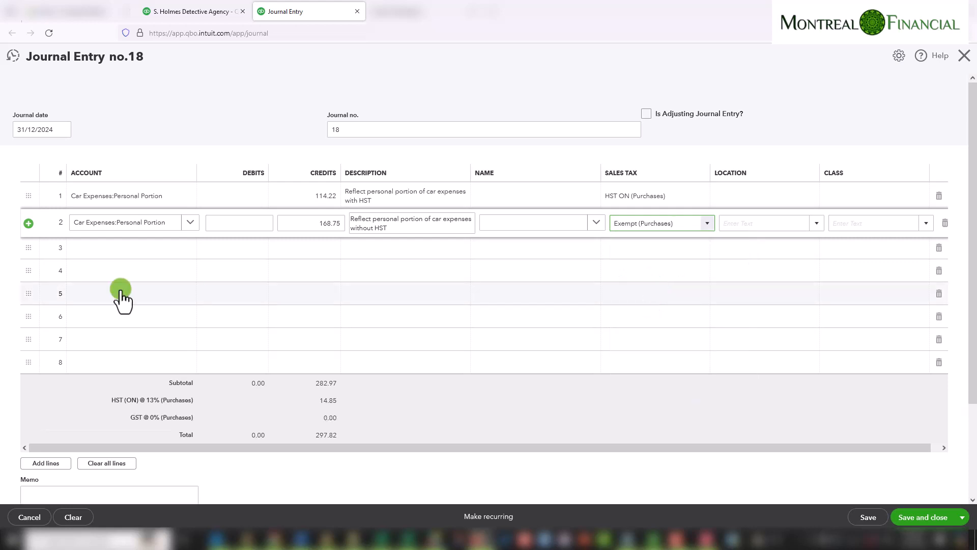
{"action": "left_click", "coordinate": [99, 249]}
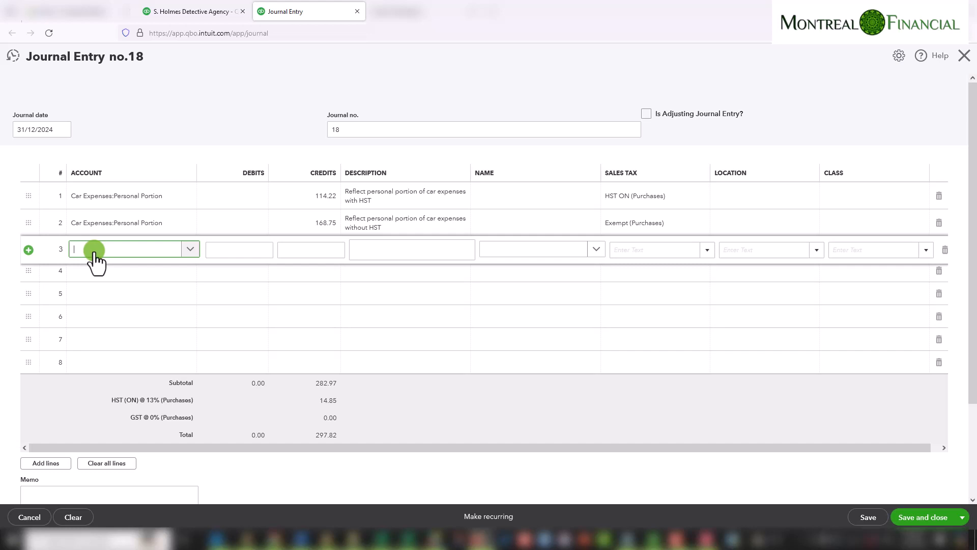
{"action": "type", "text": "ow"}
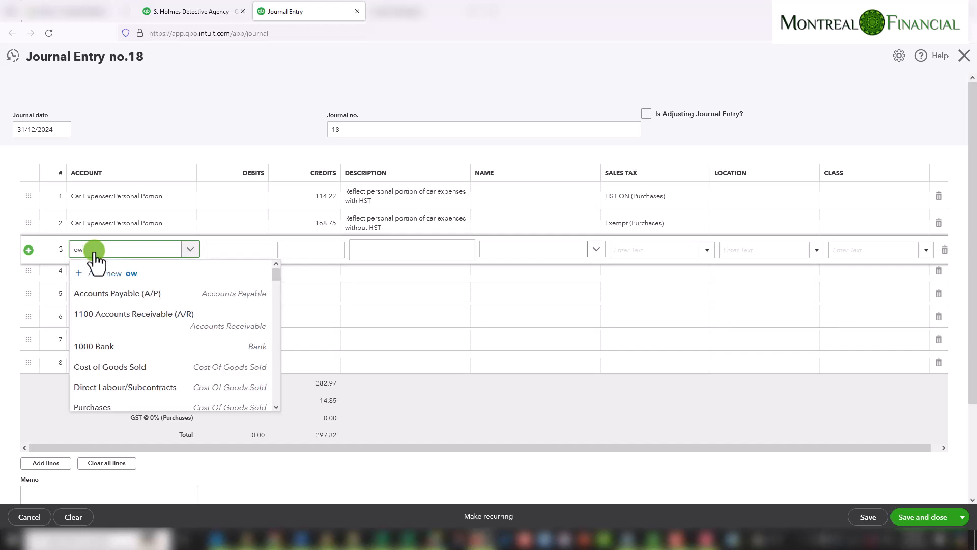
{"action": "type", "text": "ner"}
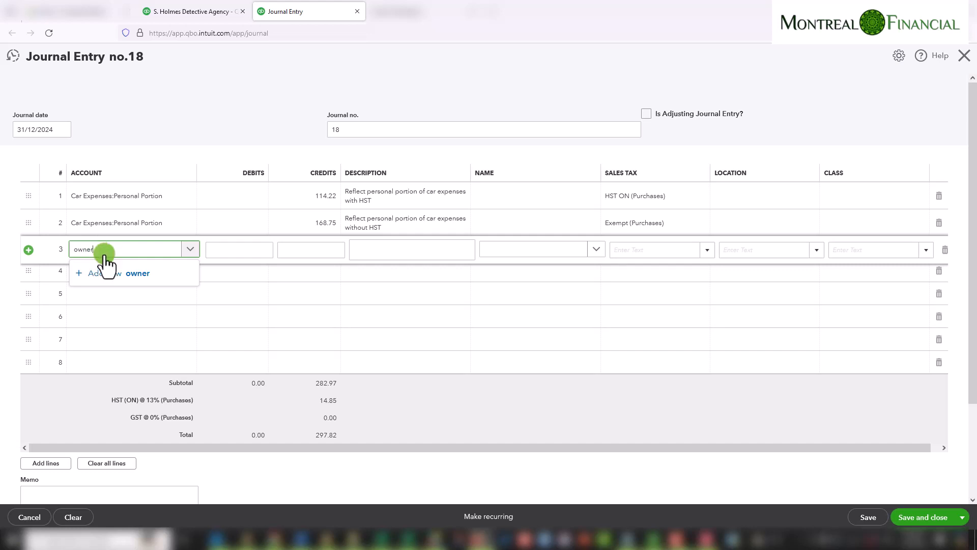
{"action": "left_click", "coordinate": [101, 277]}
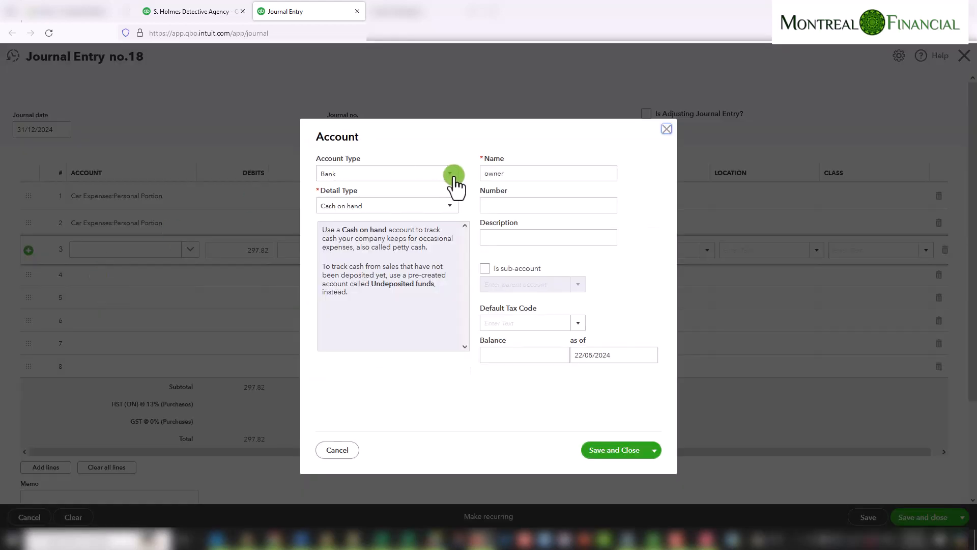
{"action": "left_click", "coordinate": [393, 174]}
{"action": "left_click", "coordinate": [350, 326]}
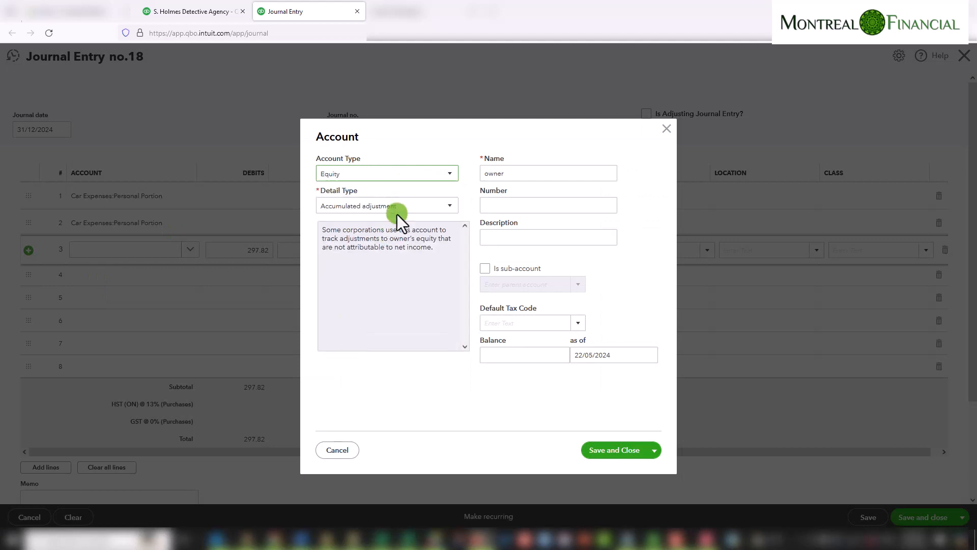
{"action": "left_click", "coordinate": [397, 210]}
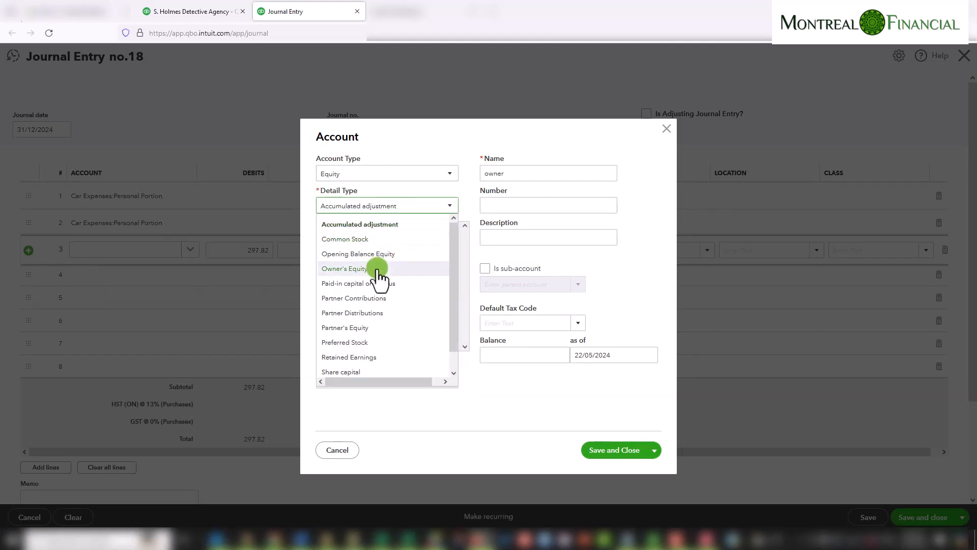
{"action": "left_click", "coordinate": [667, 129]}
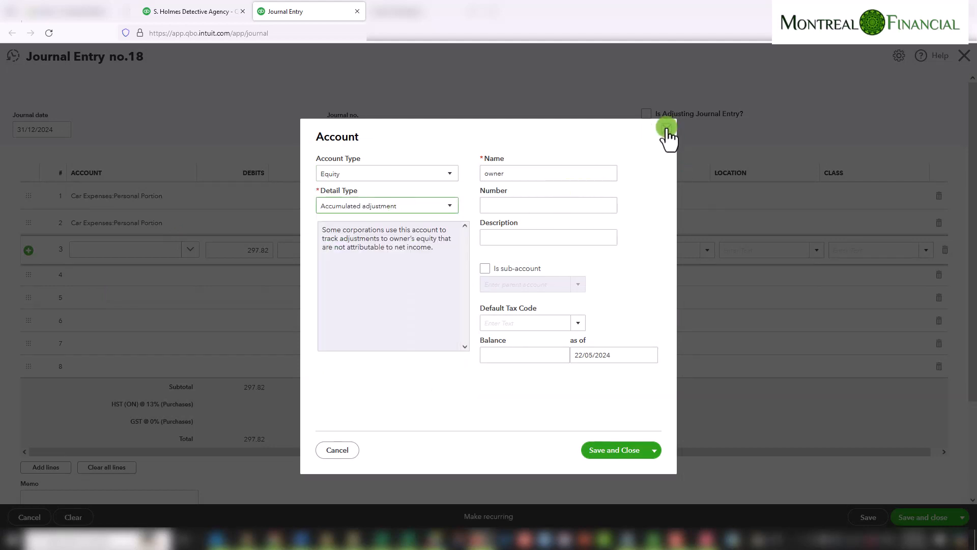
{"action": "left_click", "coordinate": [667, 128]}
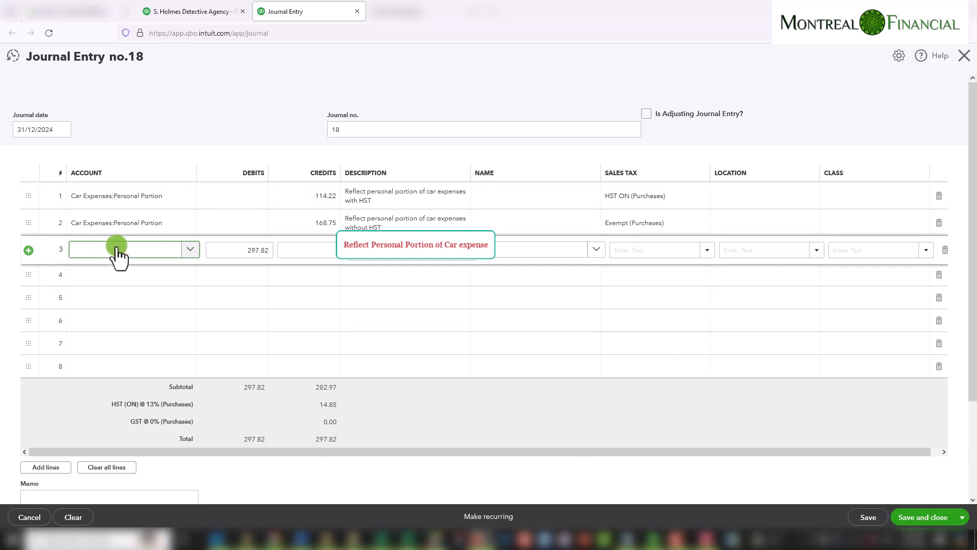
Choose Shareholder Loan as the account on journal line 3
{"action": "type", "text": "dh"}
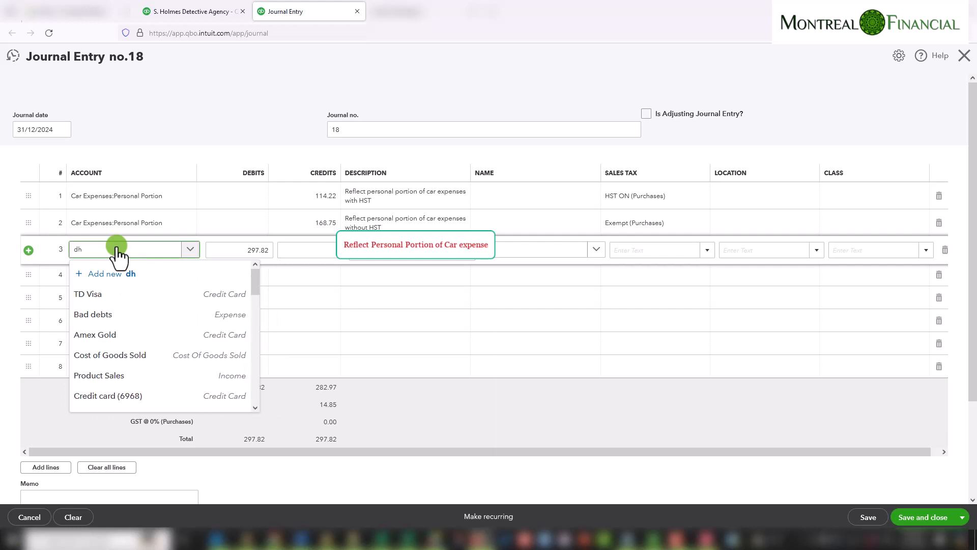
{"action": "key", "text": "BackSpace"}
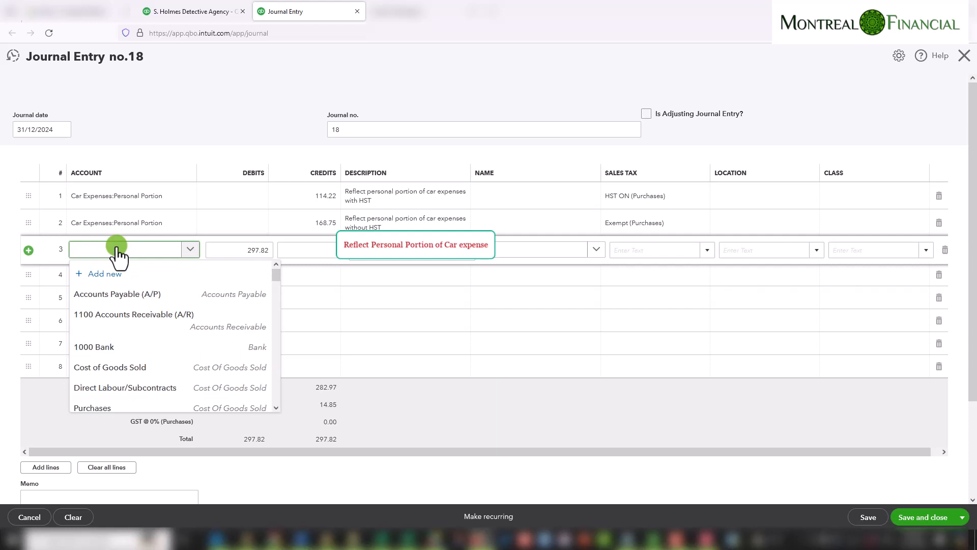
{"action": "type", "text": "sh"}
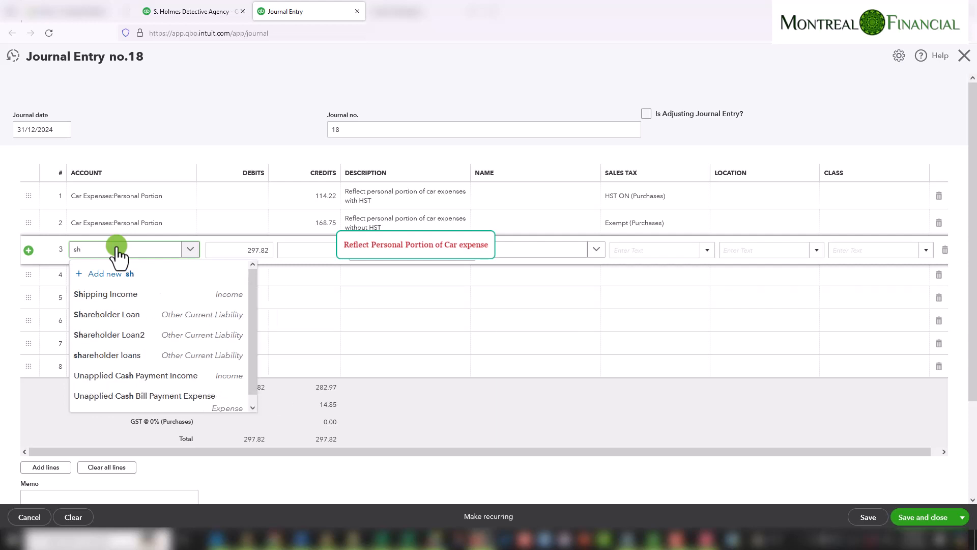
{"action": "type", "text": "areh"}
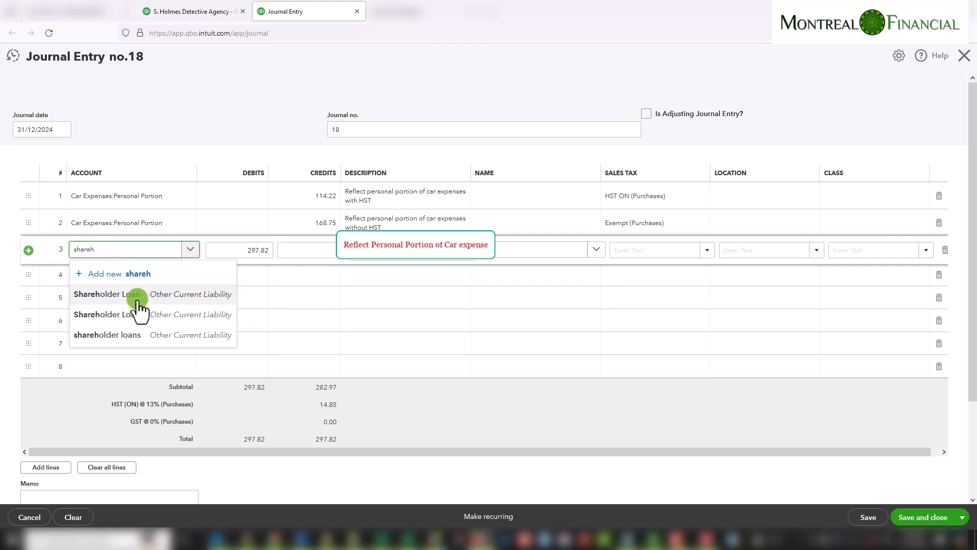
{"action": "left_click", "coordinate": [107, 294]}
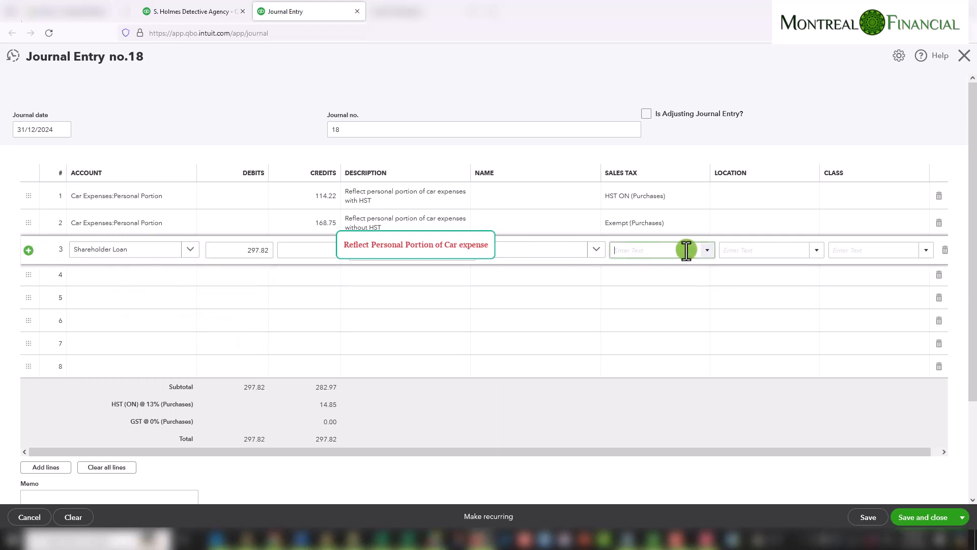
Set line 3's sales tax code to Out of Scope (Purchases) and save and close the journal entry
{"action": "left_click", "coordinate": [707, 250]}
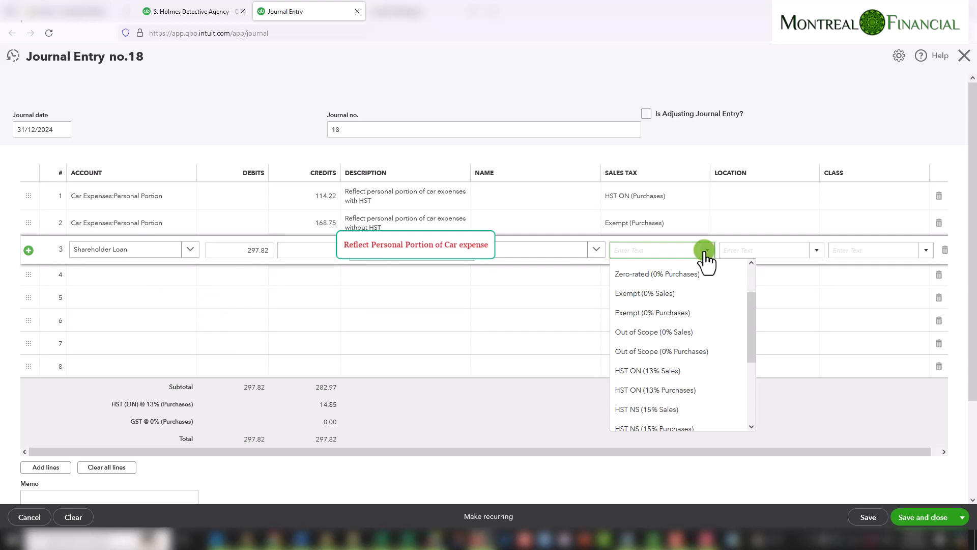
{"action": "left_click", "coordinate": [704, 352]}
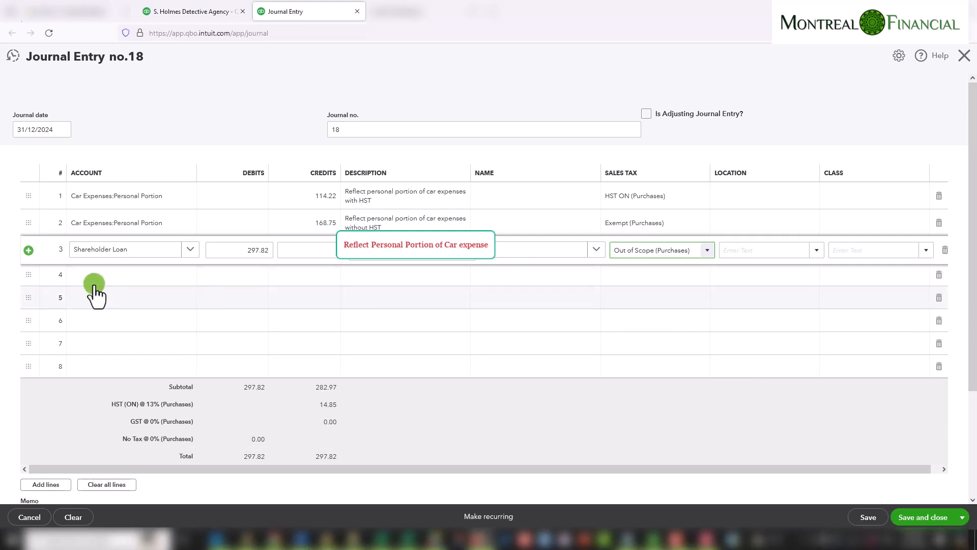
{"action": "left_click", "coordinate": [235, 252]}
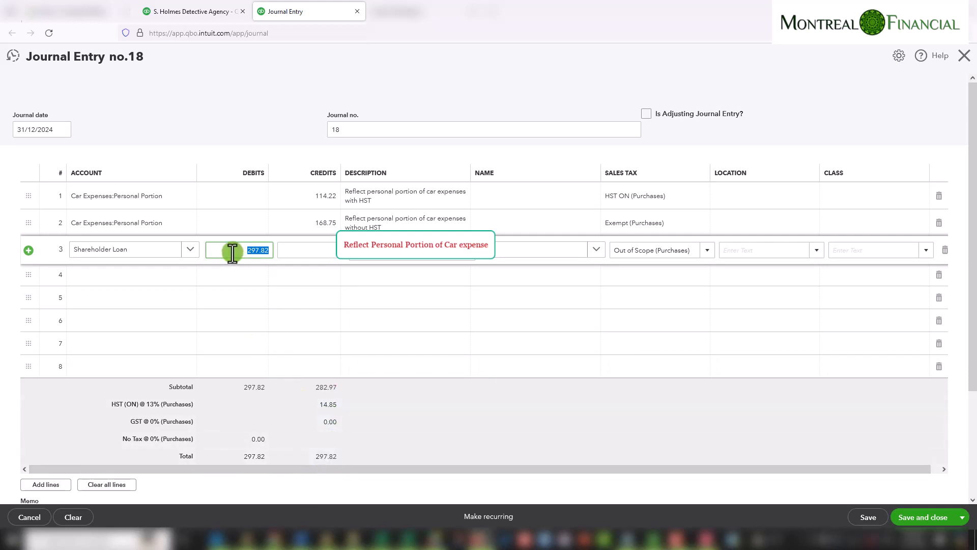
{"action": "left_click", "coordinate": [318, 252]}
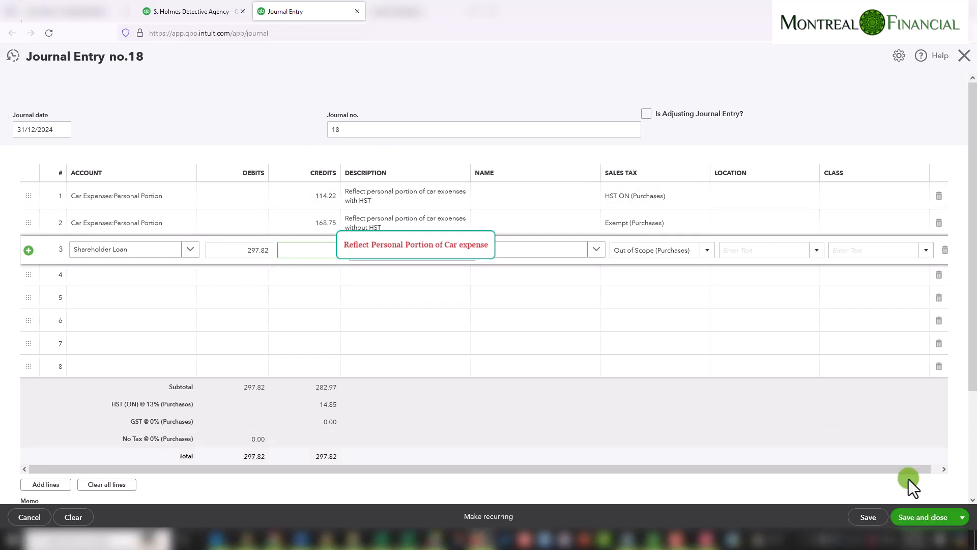
{"action": "left_click", "coordinate": [924, 518]}
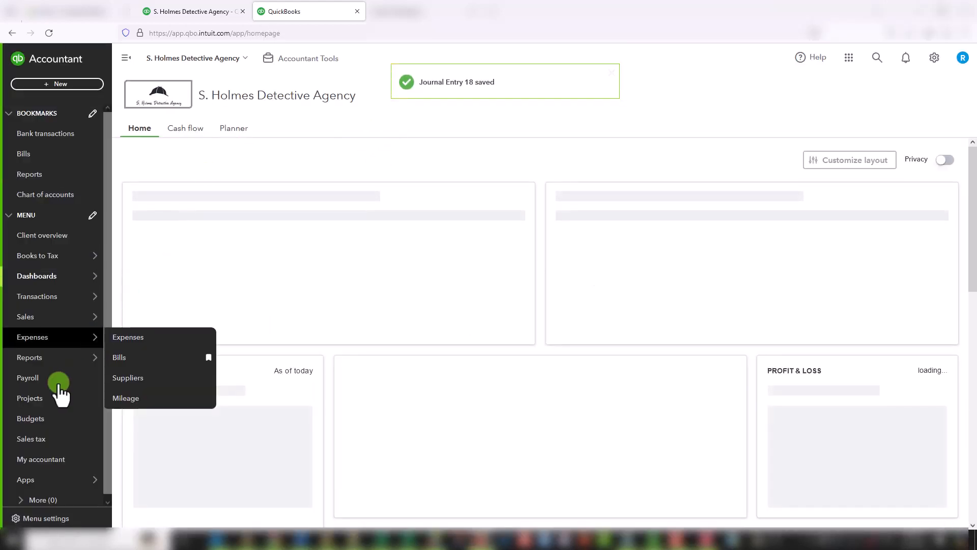
Open the Profit and Loss report and review the Car Expenses section and totals
{"action": "mouse_move", "coordinate": [49, 362]}
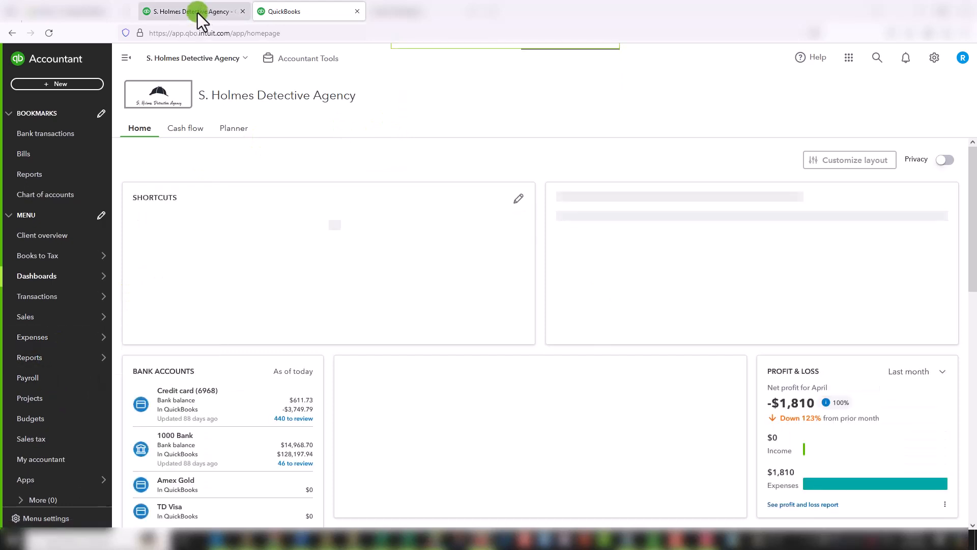
{"action": "left_click", "coordinate": [197, 12]}
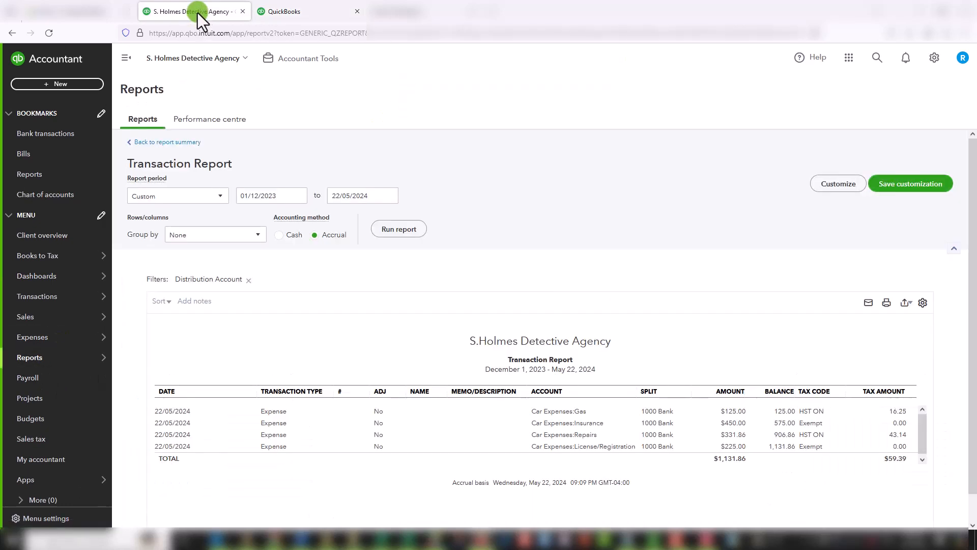
{"action": "left_click", "coordinate": [184, 146]}
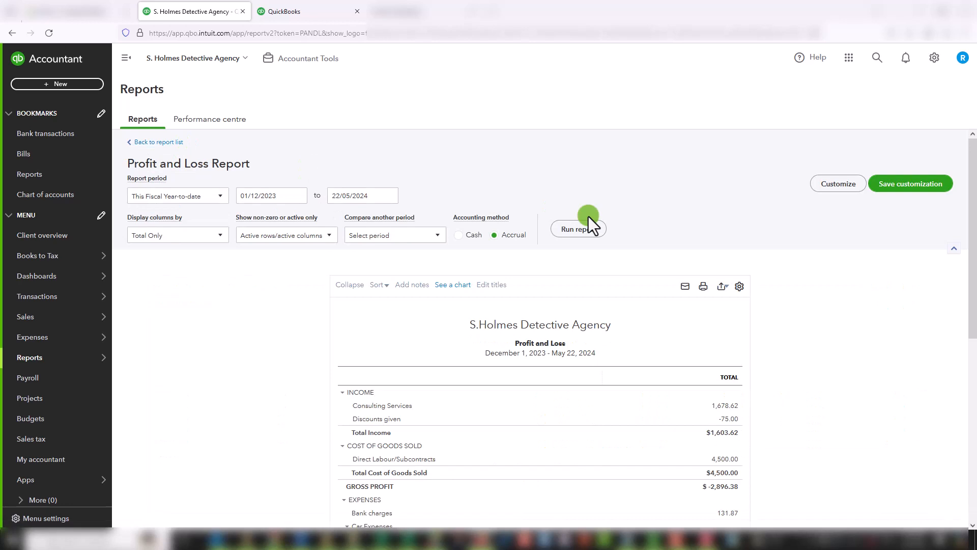
{"action": "scroll", "coordinate": [713, 237], "scroll_direction": "down", "scroll_amount": 3}
{"action": "scroll", "coordinate": [713, 237], "scroll_direction": "down", "scroll_amount": 1}
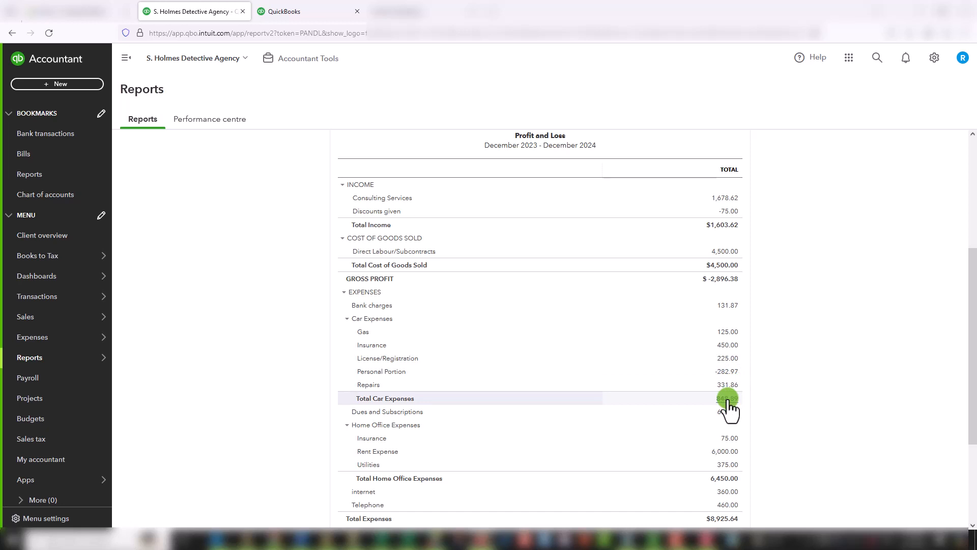
{"action": "scroll", "coordinate": [729, 406], "scroll_direction": "down", "scroll_amount": 3}
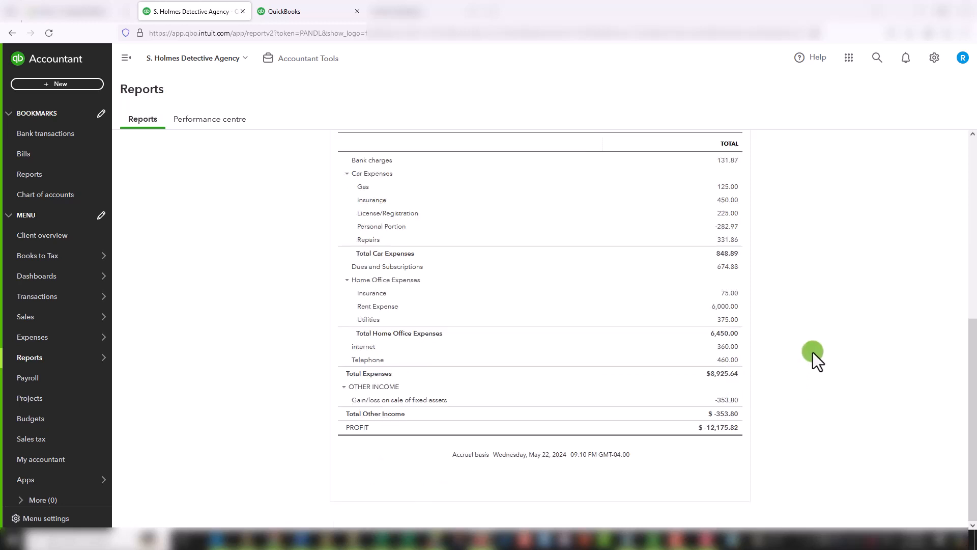